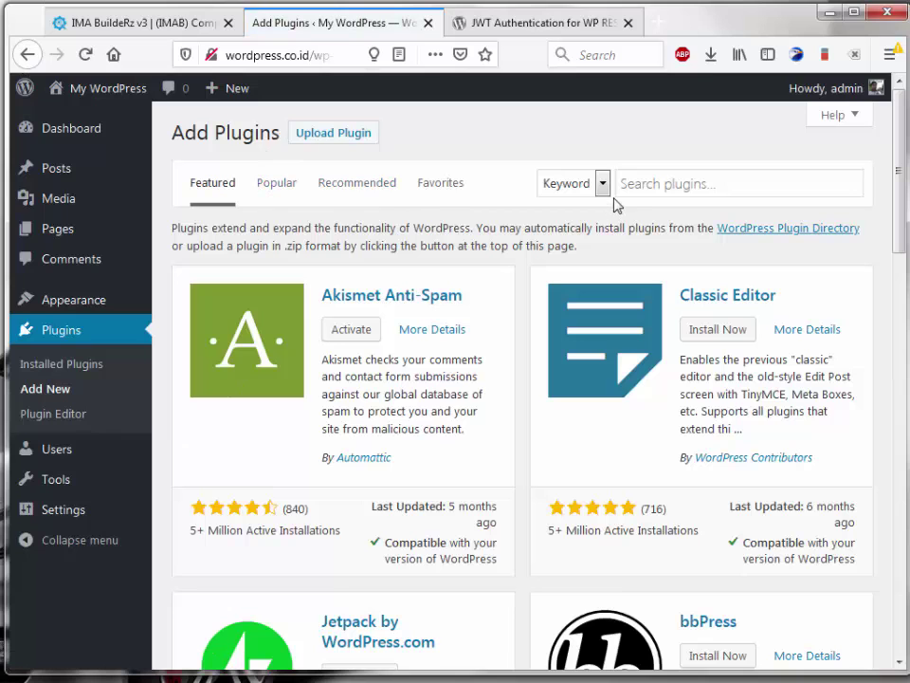
Step: Go to Plugins > Add New in the WordPress dashboard
click(672, 185)
Step: Search for 'JWT Authentication for WP REST API', then install and activate it
text(JWT Authentication for WP REST API)
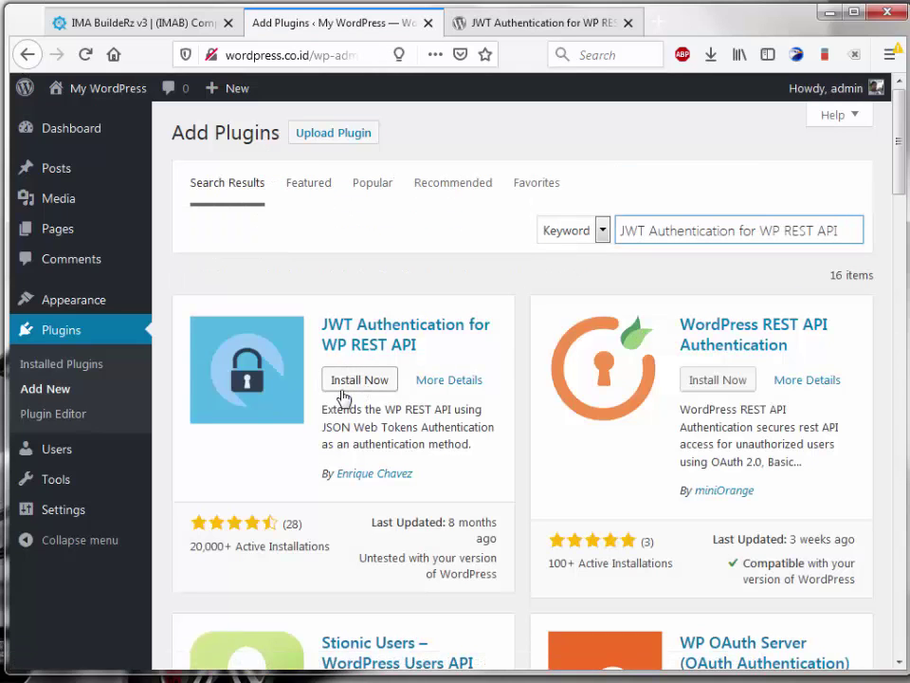
click(360, 381)
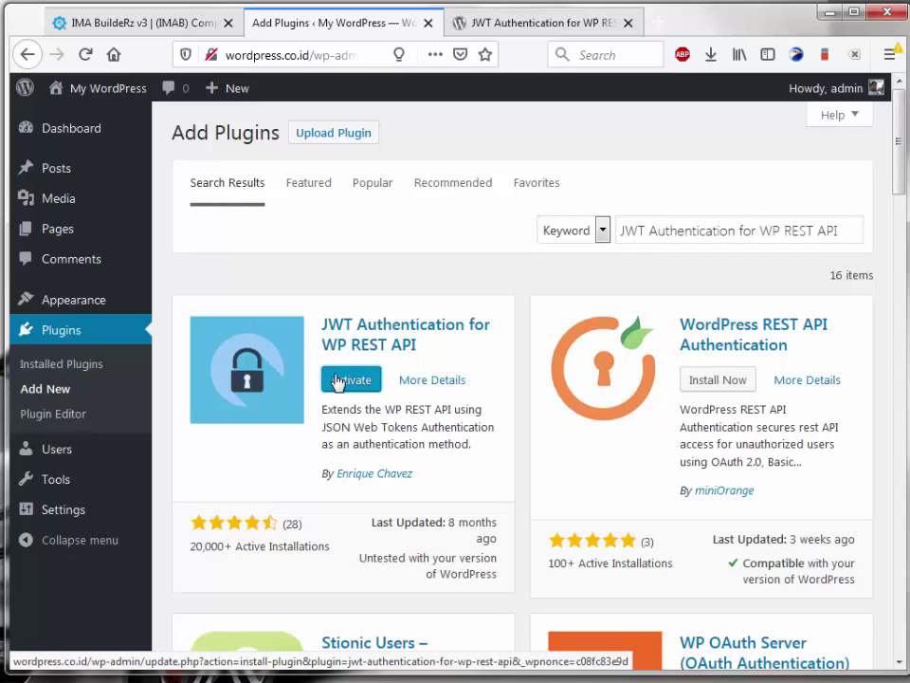
click(352, 389)
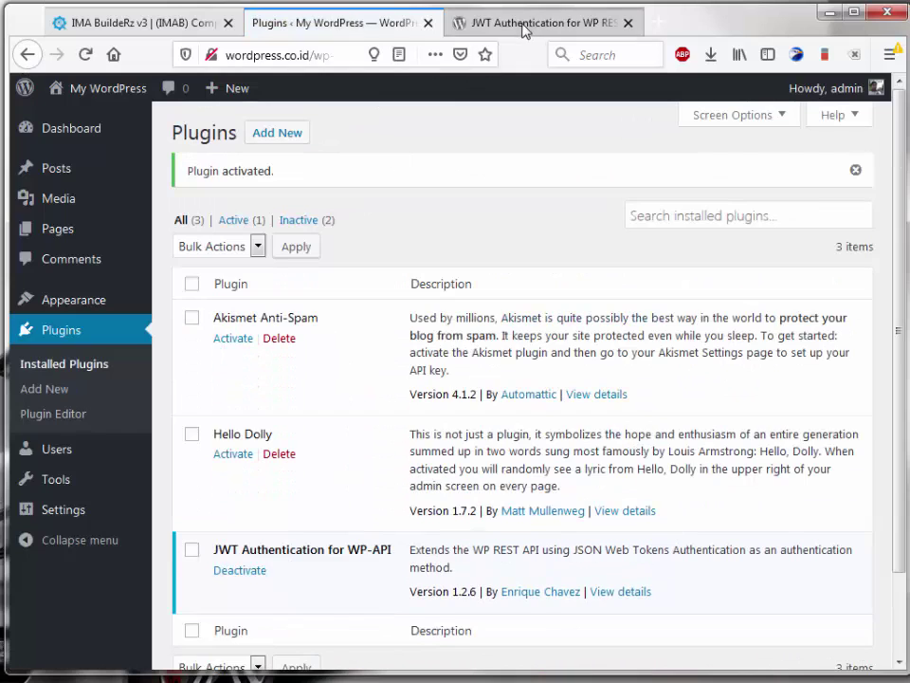
Step: Open the JWT plugin's directory page and scroll to its .htaccess instructions
click(525, 25)
scroll(127, 401, down, 4)
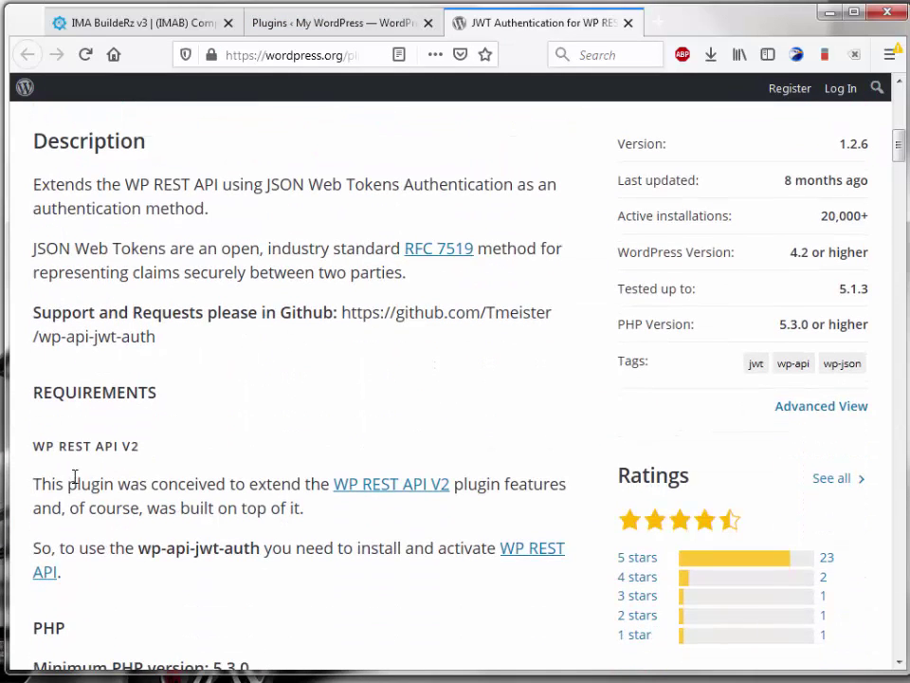
scroll(75, 479, down, 5)
scroll(83, 479, down, 5)
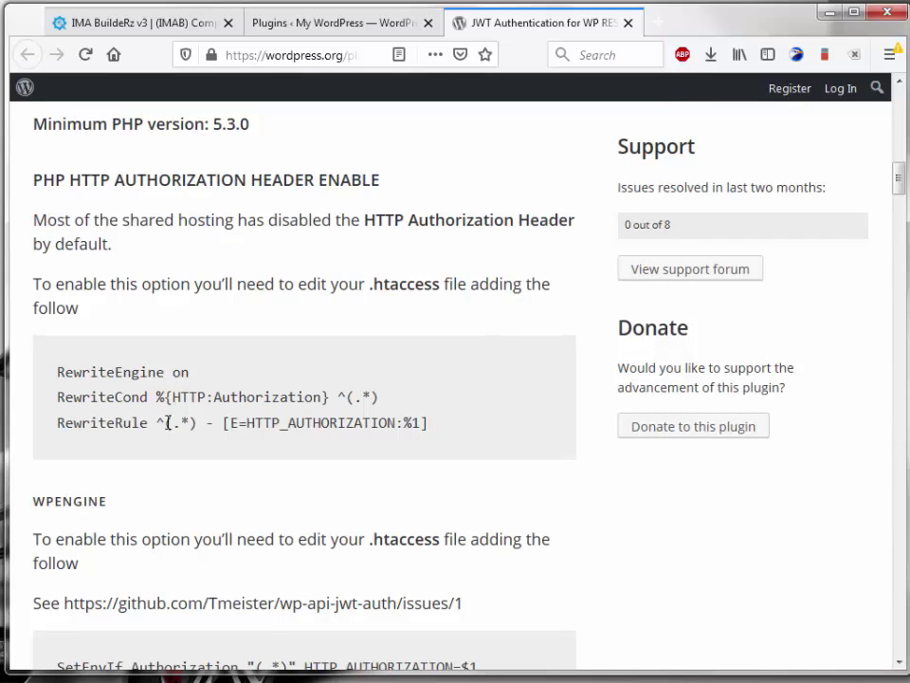
drag(435, 425, 59, 379)
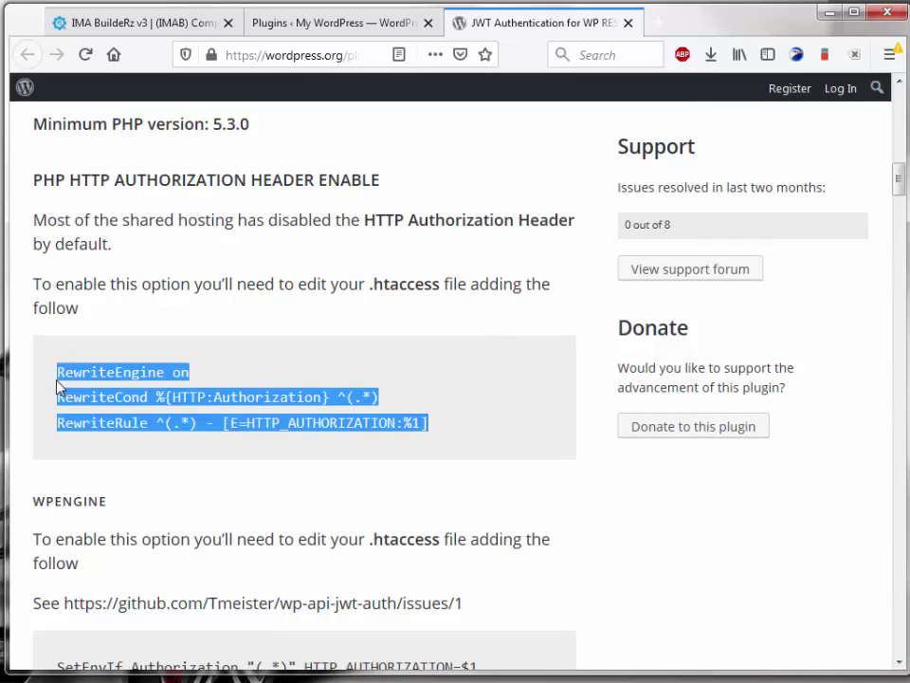
click(233, 376)
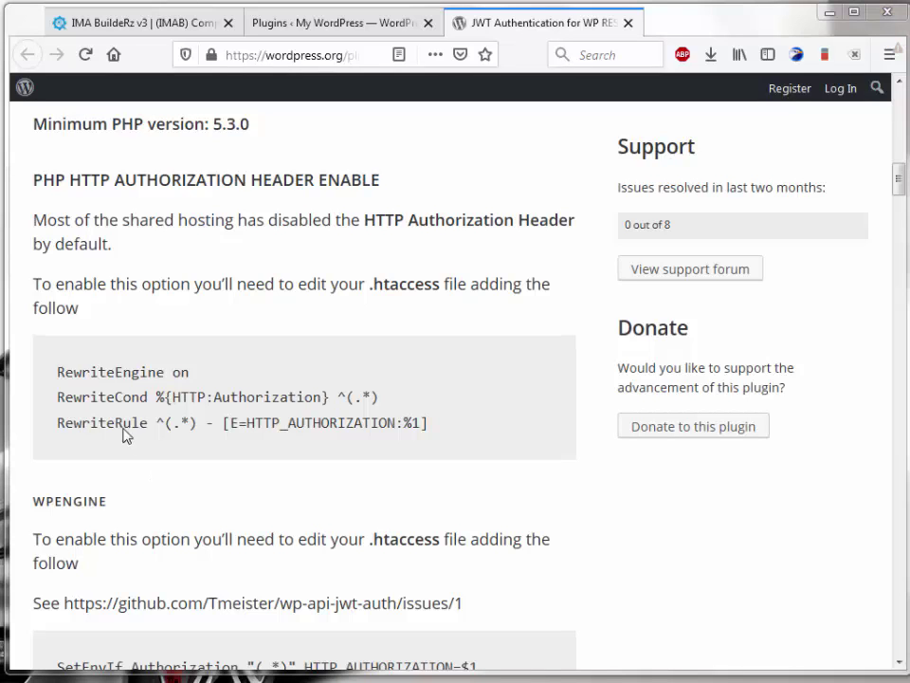
Step: Copy the RewriteCond and RewriteRule lines from the .htaccess instructions
drag(267, 186, 378, 183)
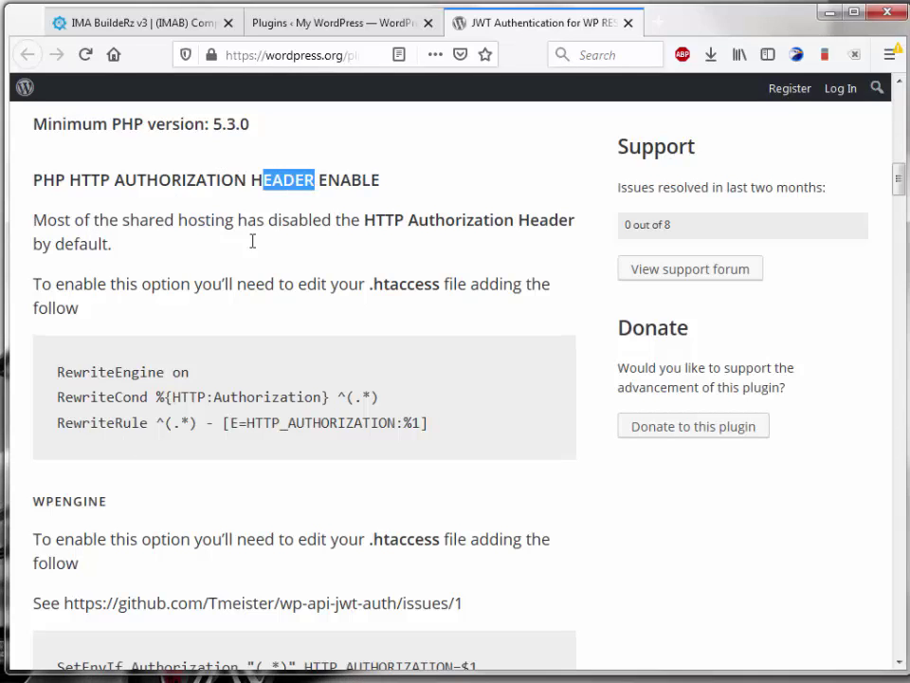
click(164, 271)
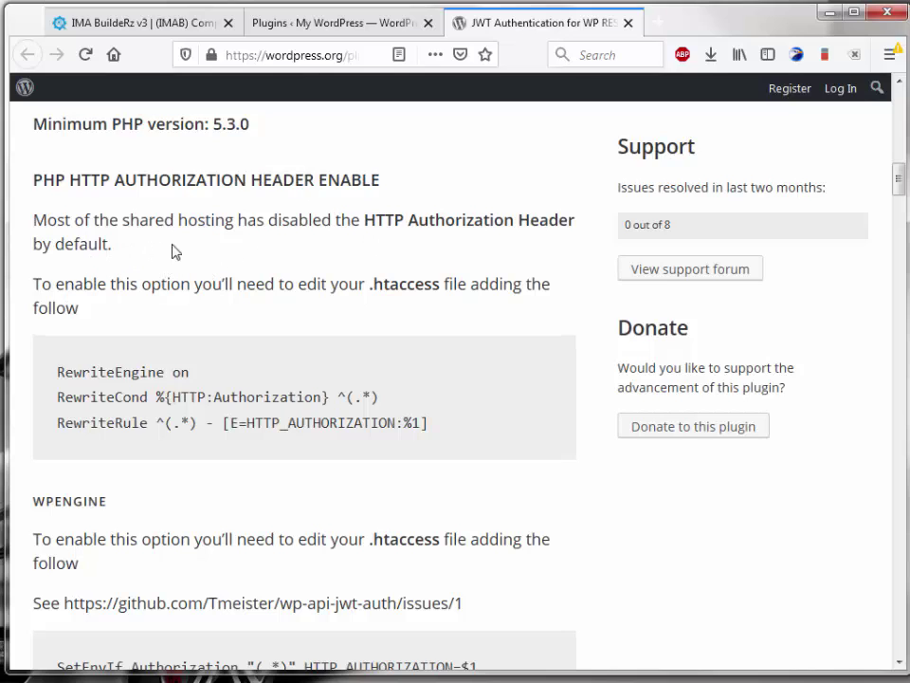
drag(327, 219, 157, 220)
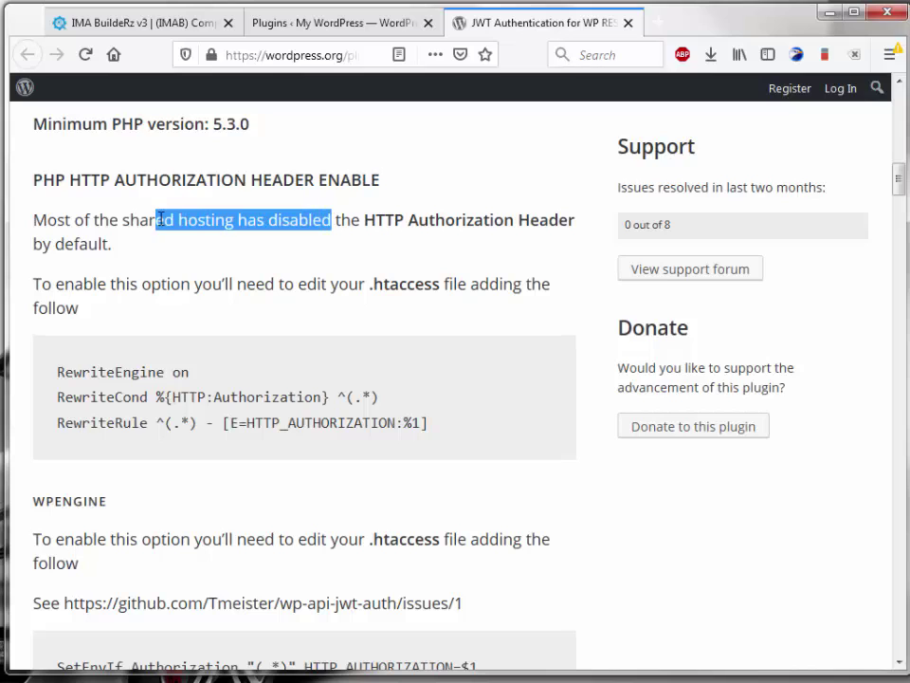
click(135, 339)
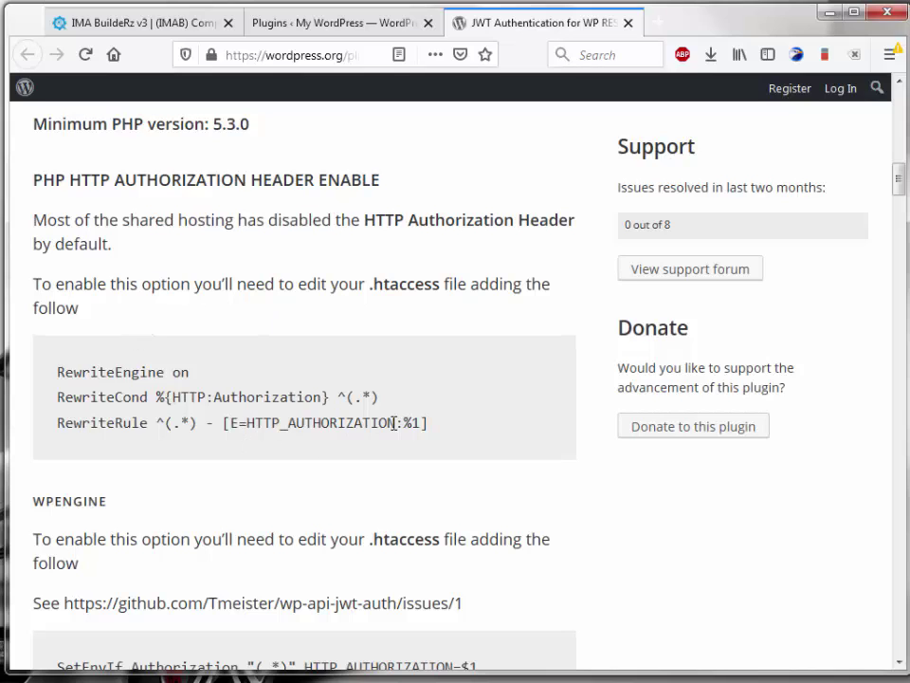
drag(437, 423, 55, 418)
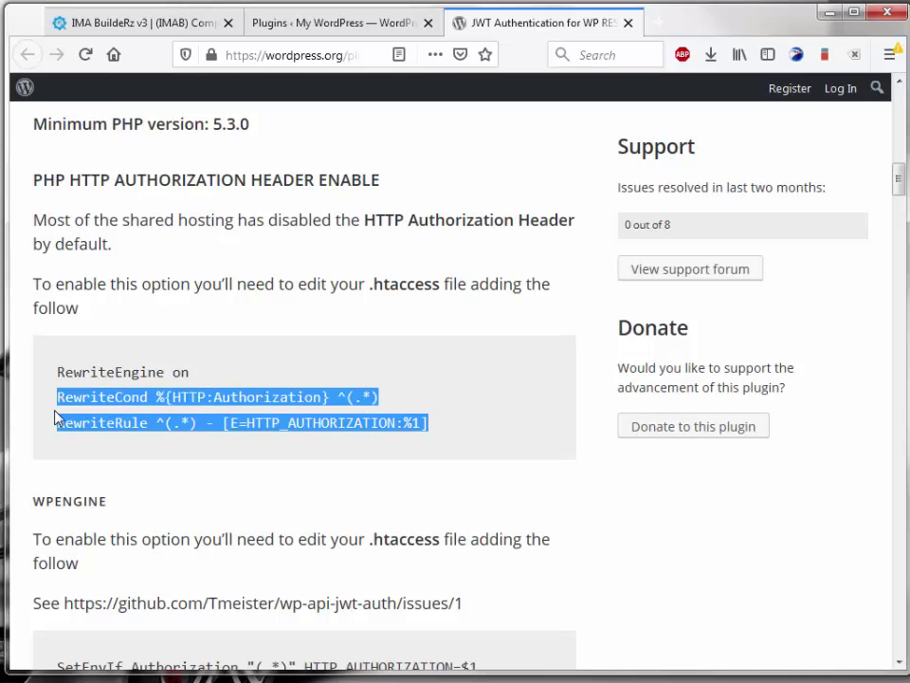
right_click(111, 401)
click(157, 413)
click(137, 461)
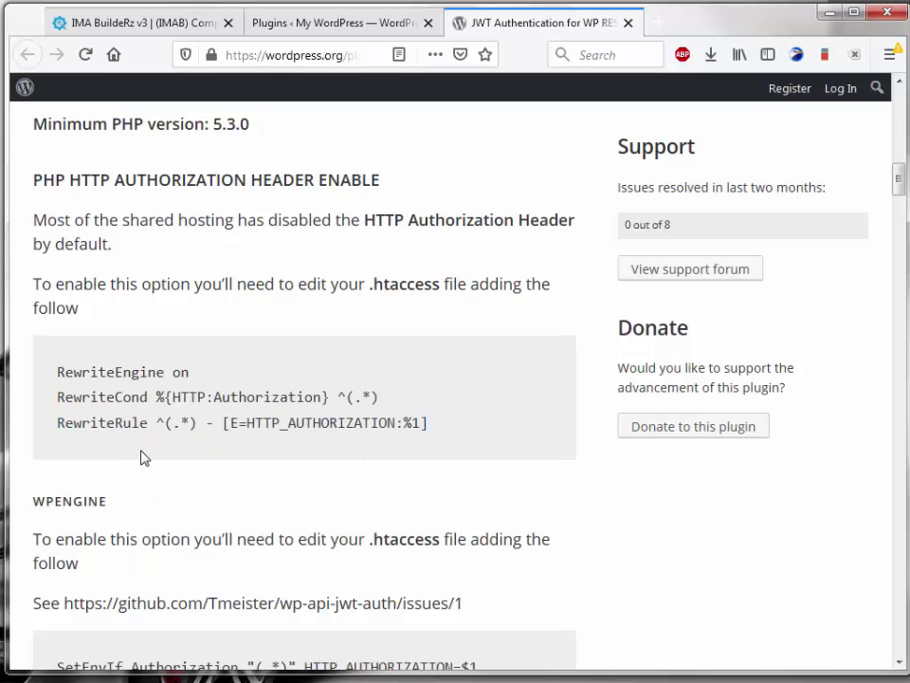
Step: Open the site's .htaccess file from public_html in Notepad++
key(alt+Tab)
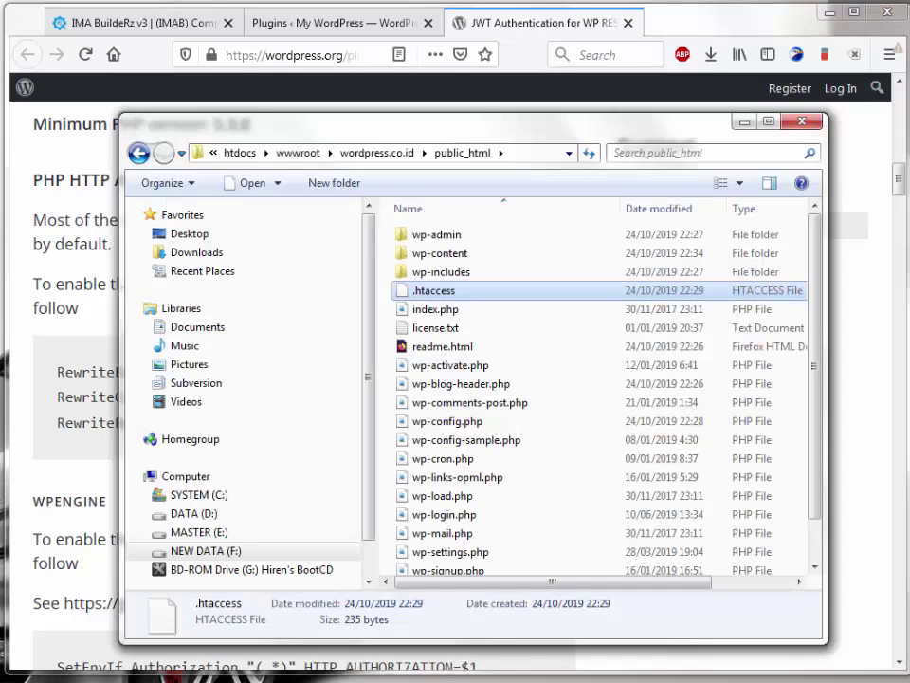
right_click(446, 291)
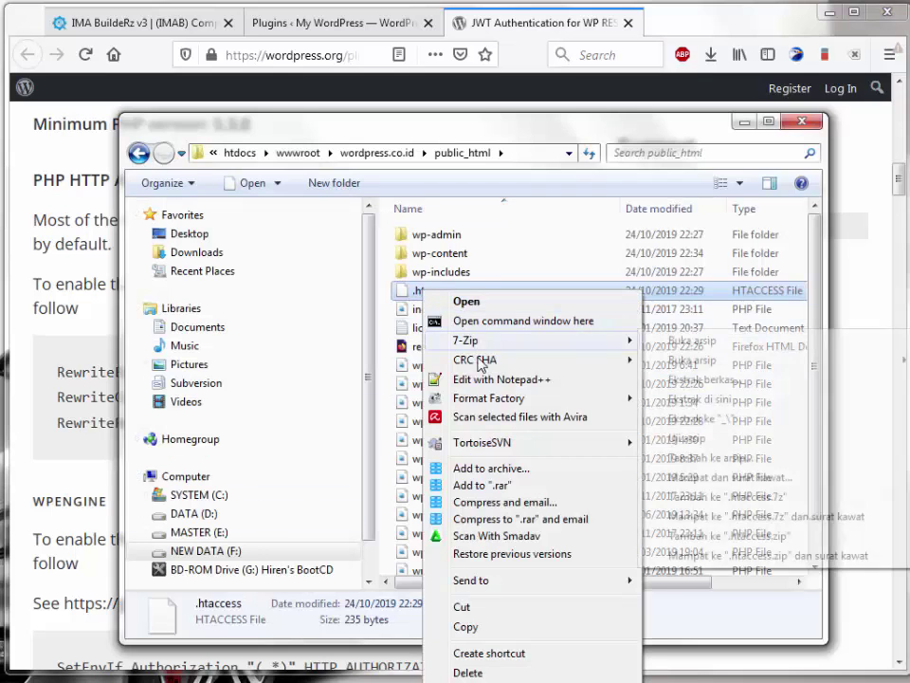
click(512, 381)
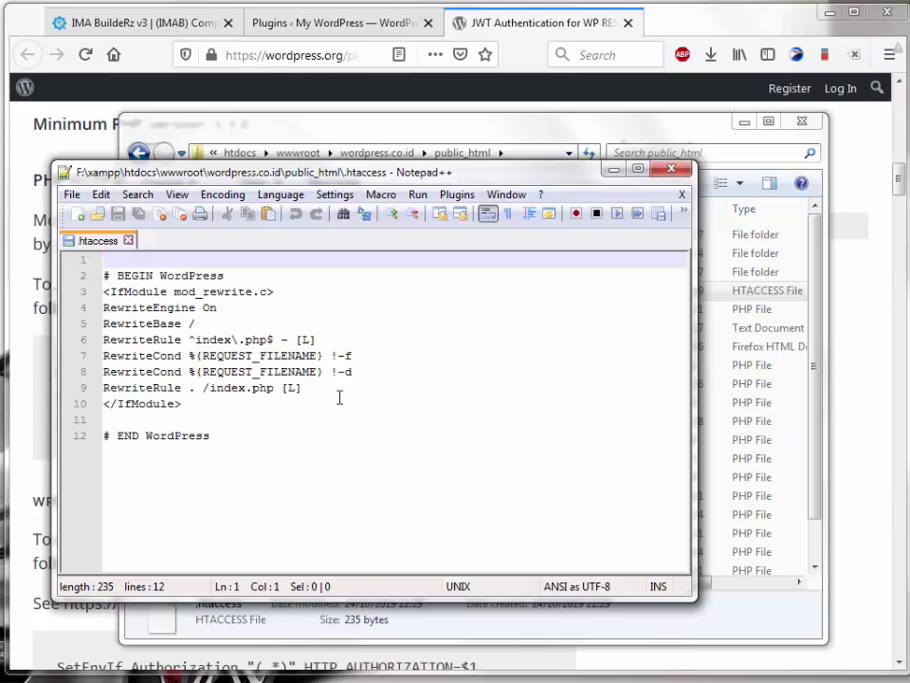
Step: Paste the RewriteCond and RewriteRule lines at line 11 inside the IfModule block
click(331, 387)
key(Return)
key(Return)
key(Return)
key(Return)
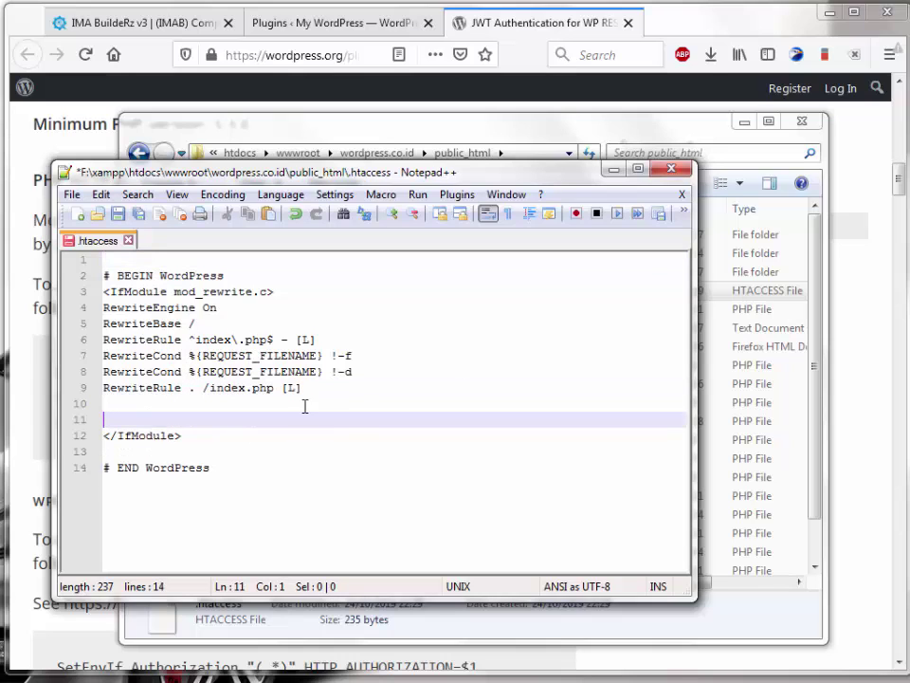
click(144, 423)
key(ctrl+v)
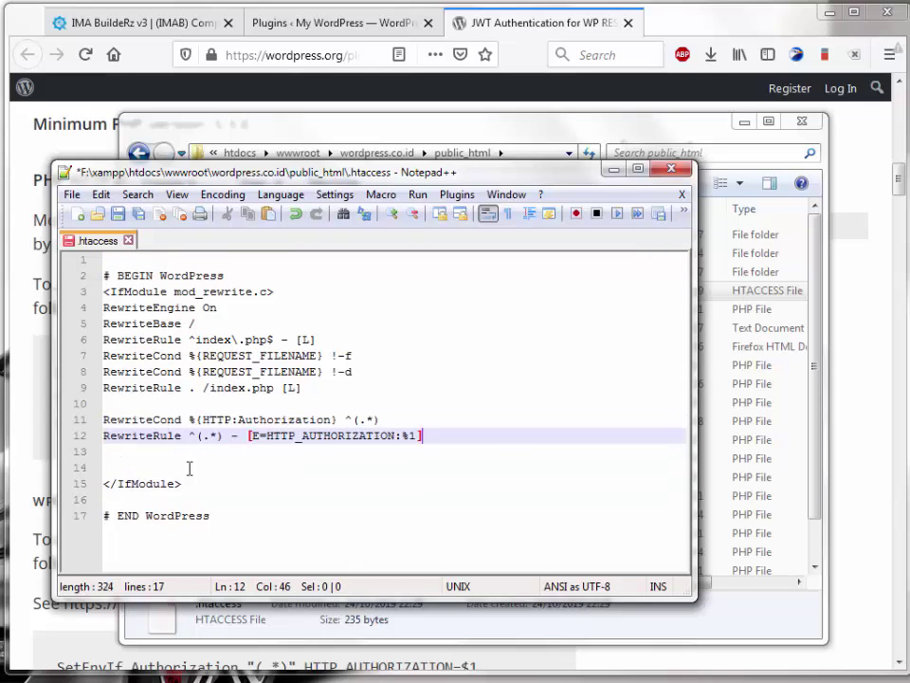
click(162, 463)
click(156, 453)
key(Delete)
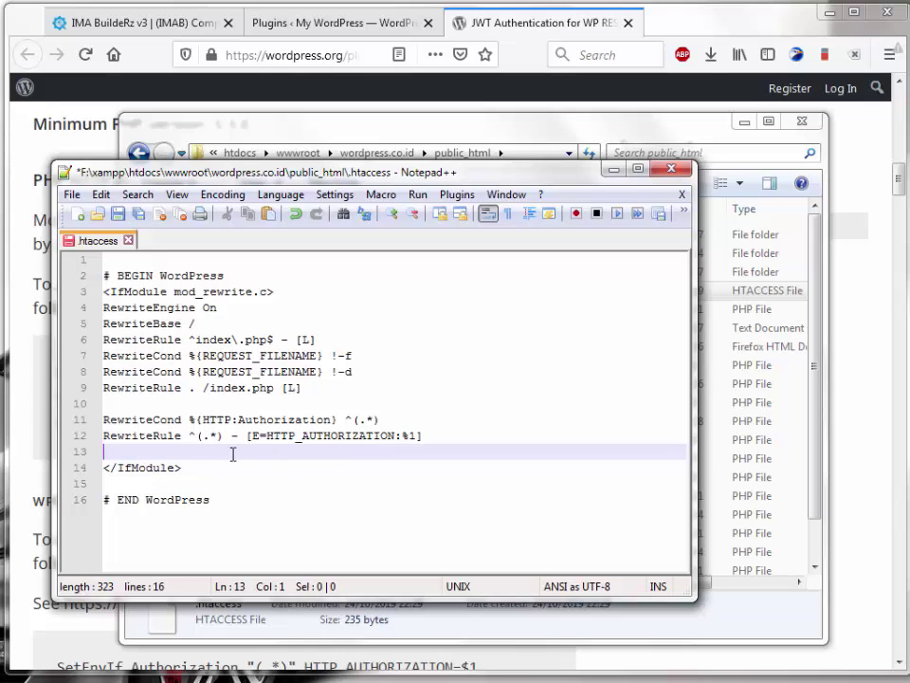
click(842, 465)
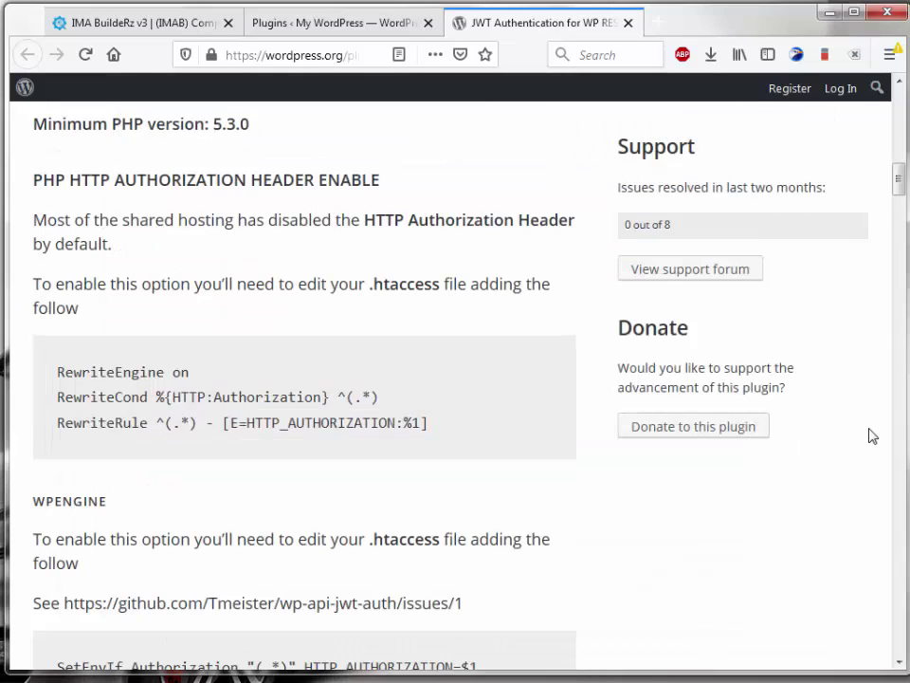
Step: Copy the WPENGINE line SetEnvIf Authorization "(.*)" HTTP_AUTHORIZATION=$1
scroll(183, 496, down, 4)
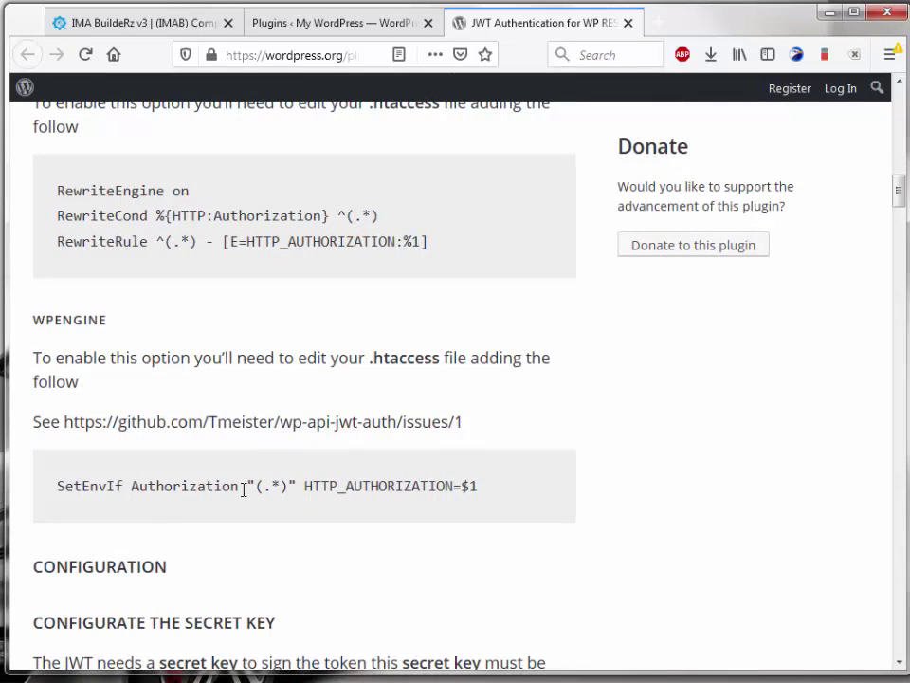
drag(480, 489, 59, 492)
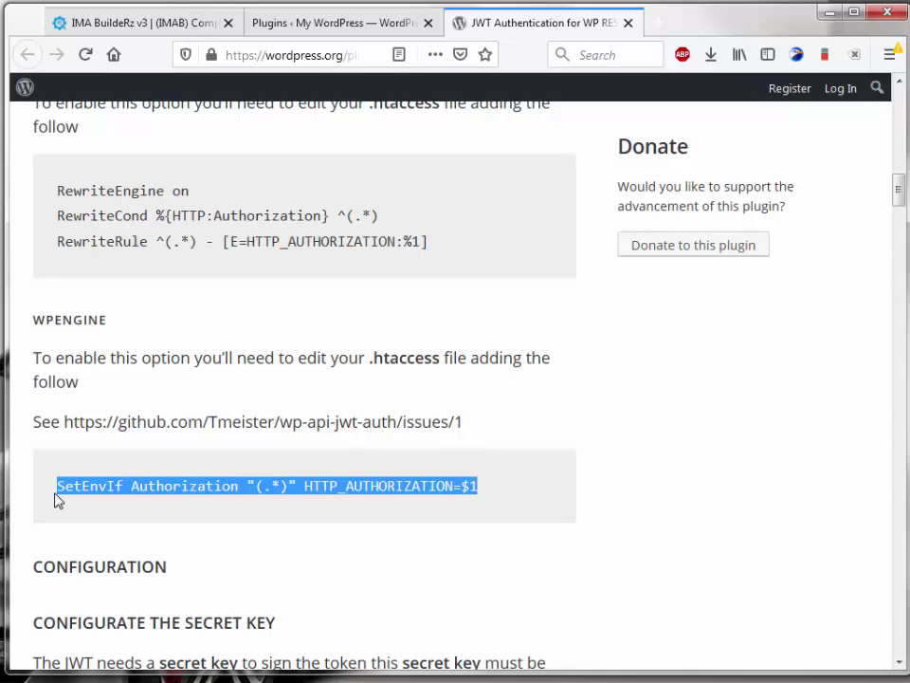
right_click(229, 493)
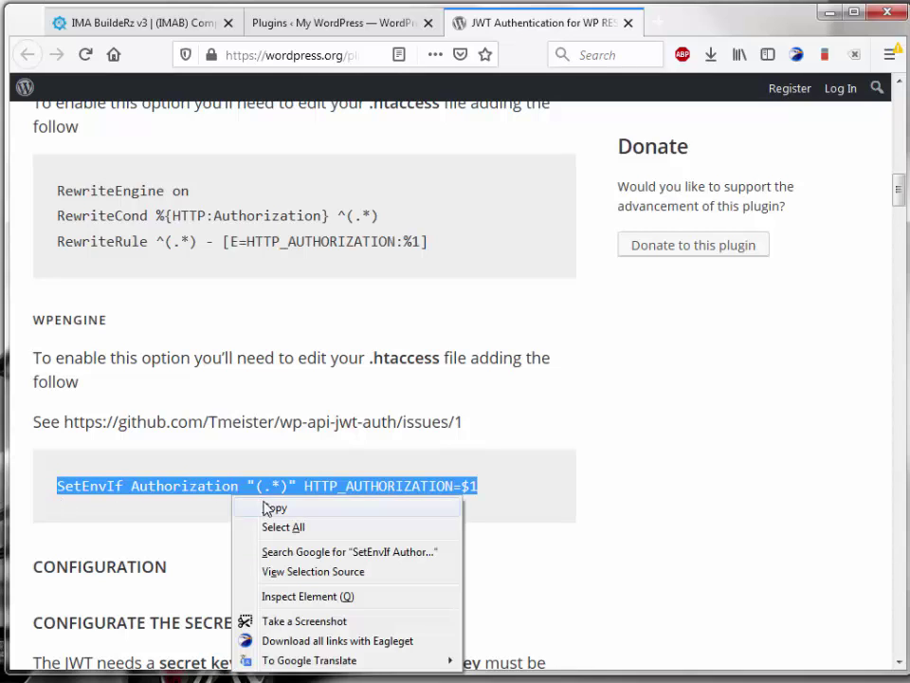
click(246, 510)
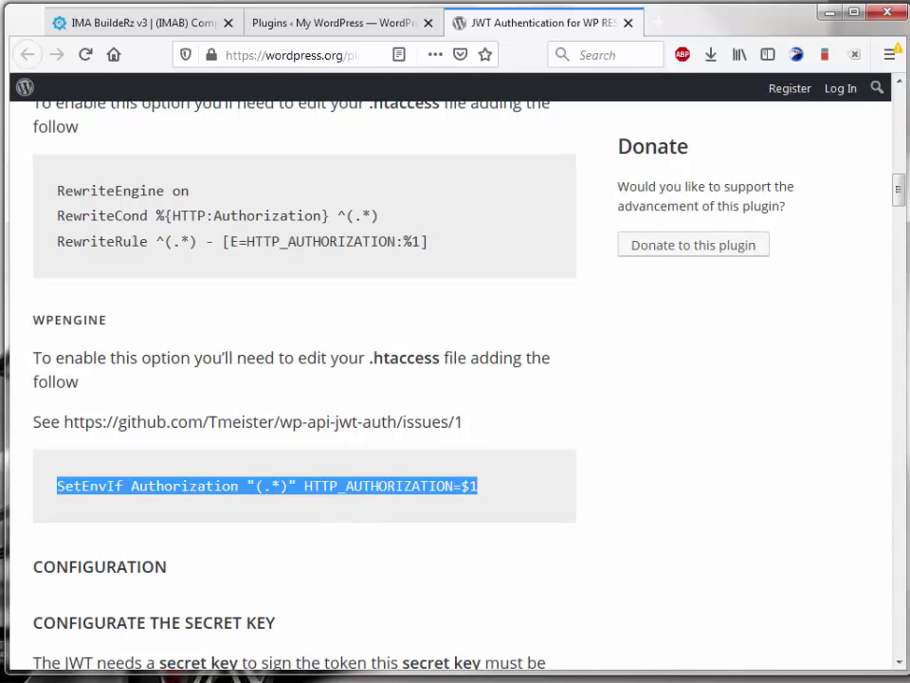
Step: Paste the SetEnvIf Authorization line onto line 17 of .htaccess, below the IfModule block
key(alt+Tab)
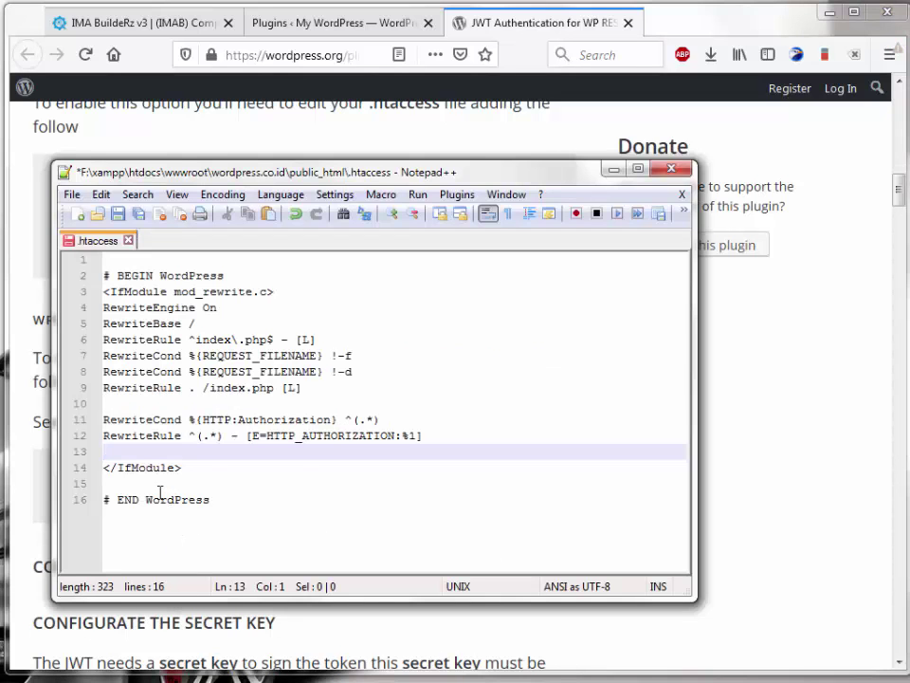
click(147, 485)
key(Return)
key(Return)
key(Return)
key(Return)
click(126, 503)
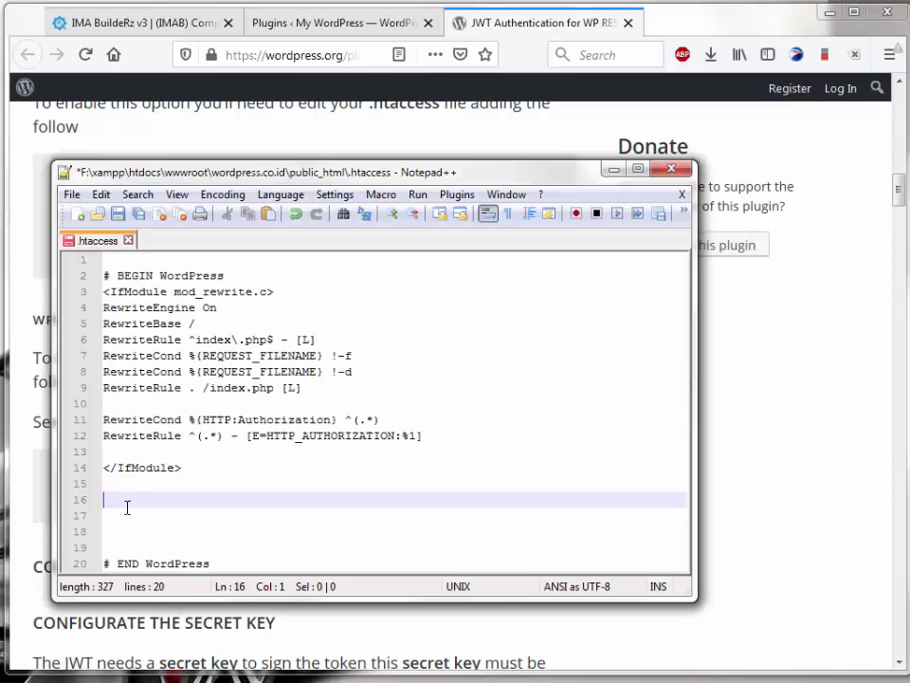
click(127, 515)
key(ctrl+v)
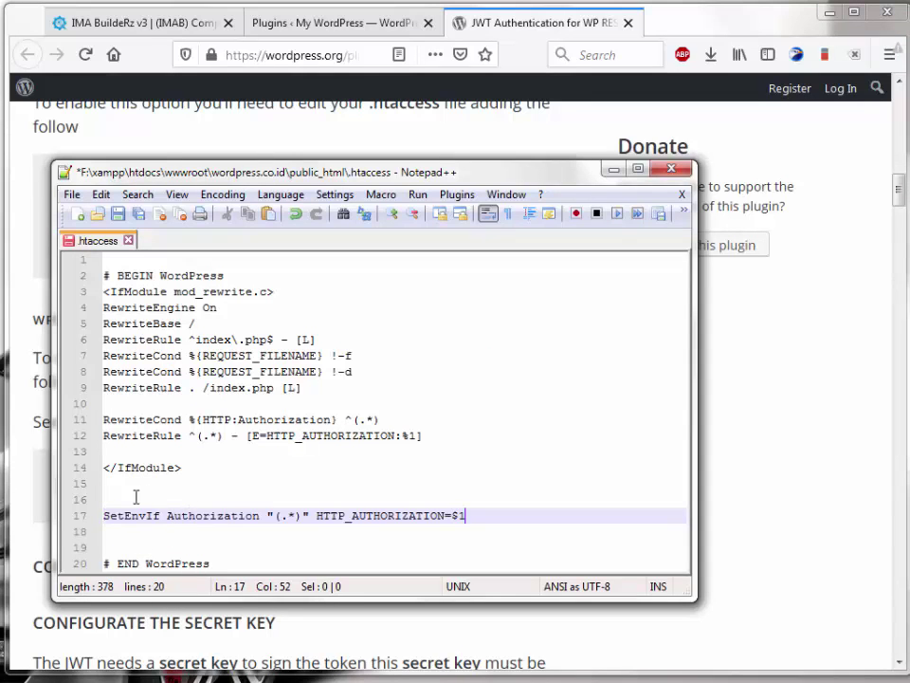
click(154, 499)
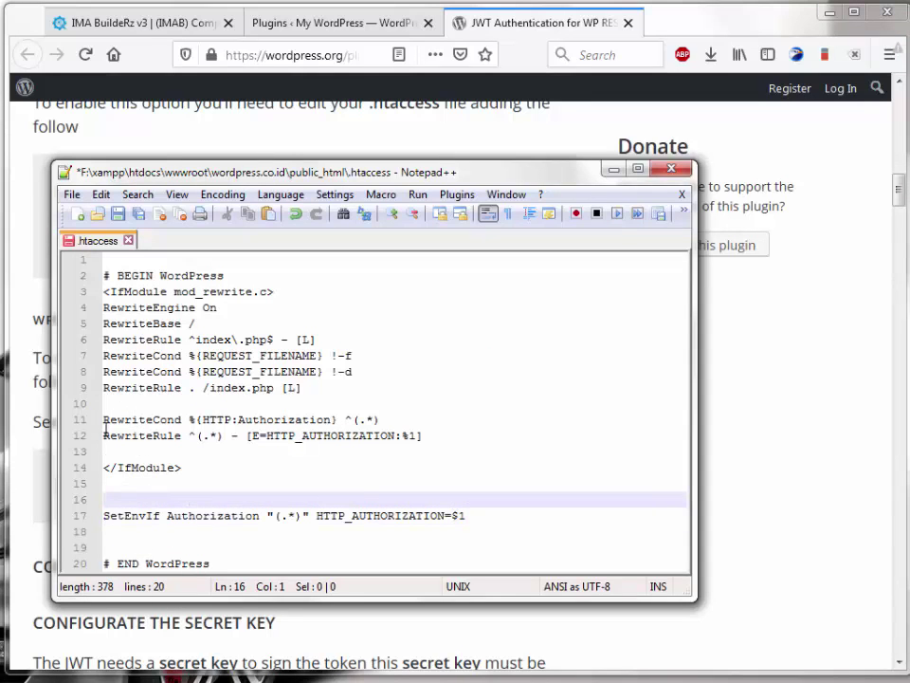
click(143, 468)
Step: Review the added authorization lines, then save and close .htaccess
drag(432, 435, 32, 418)
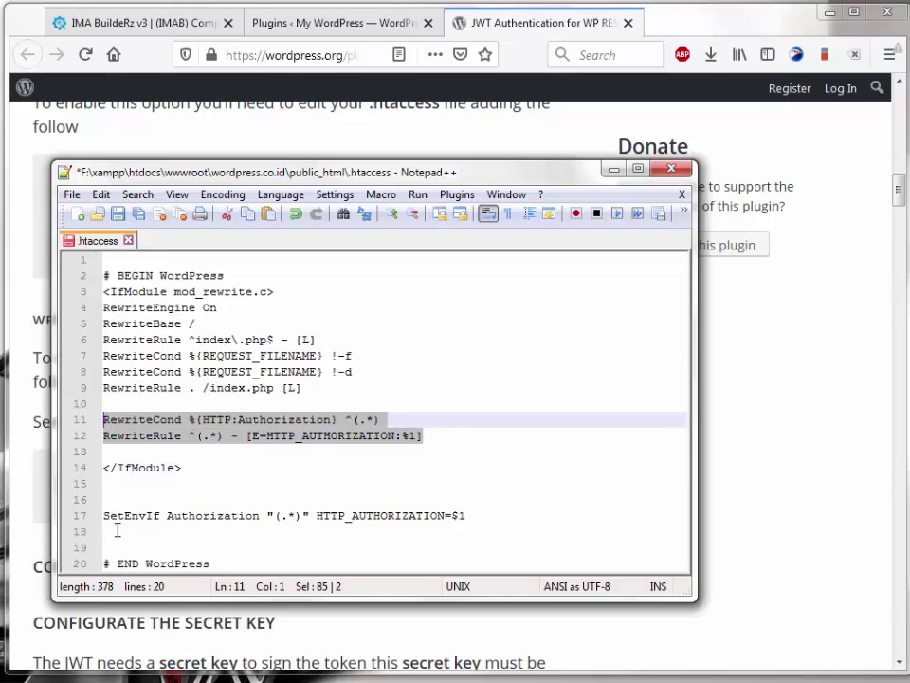
click(144, 468)
double_click(144, 468)
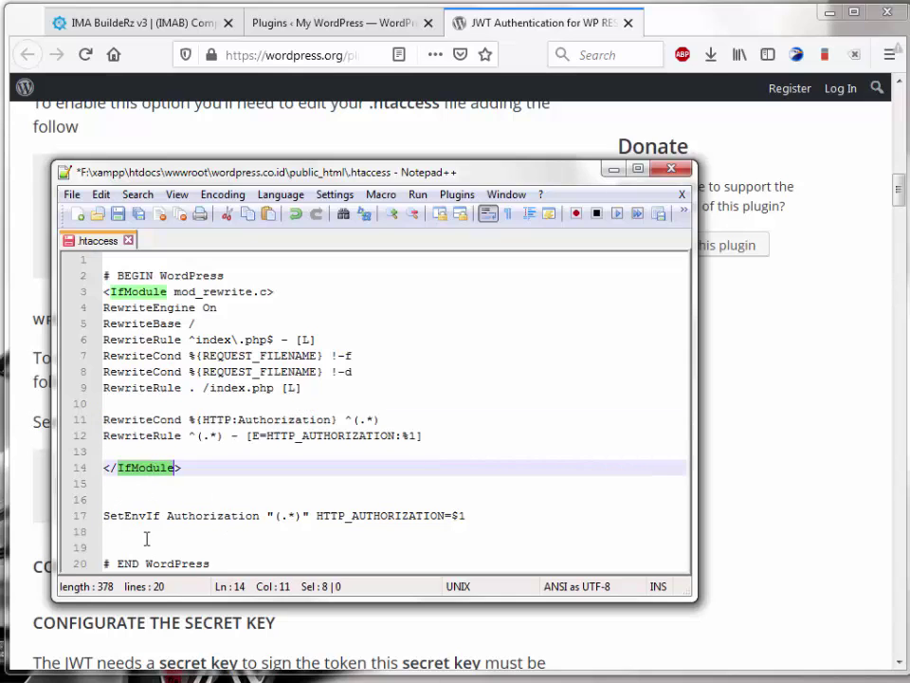
click(130, 515)
drag(104, 515, 240, 512)
click(105, 503)
click(218, 534)
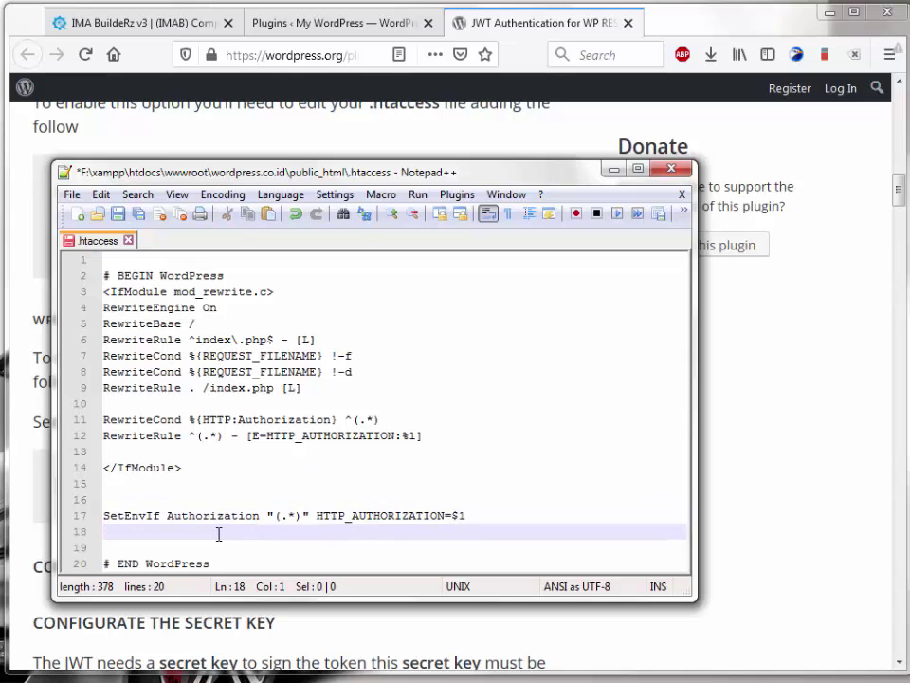
click(118, 214)
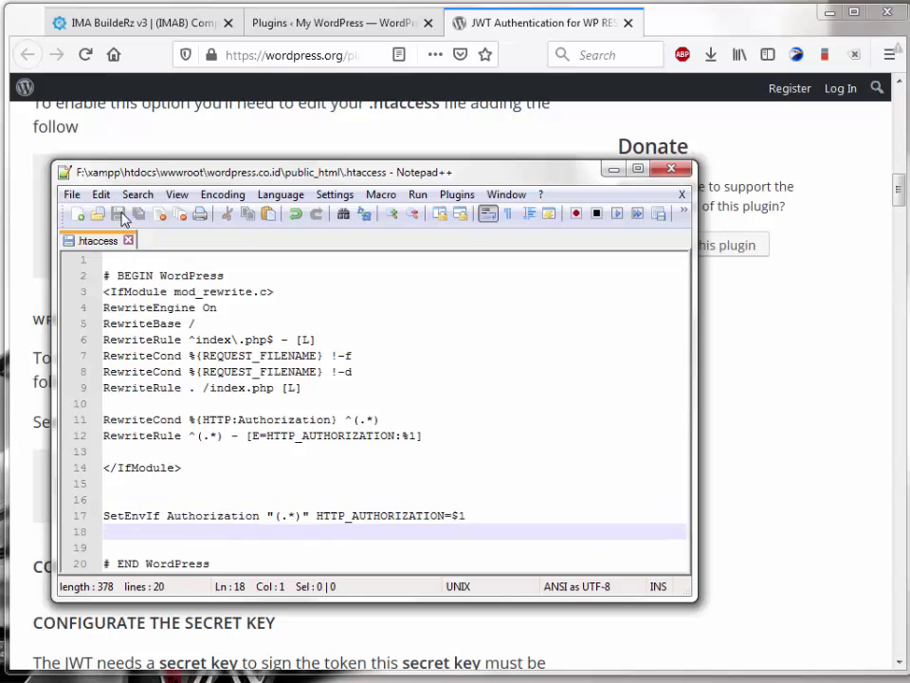
click(672, 169)
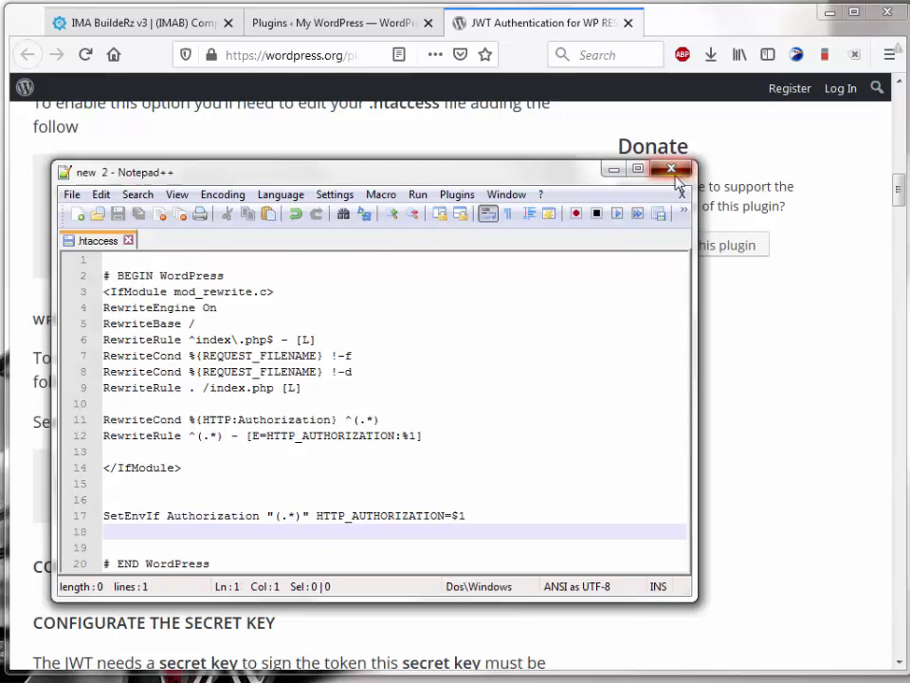
Step: Copy the define('JWT_AUTH_SECRET_KEY', 'your-top-secret-key'); line from the secret key instructions
click(220, 552)
scroll(222, 557, down, 3)
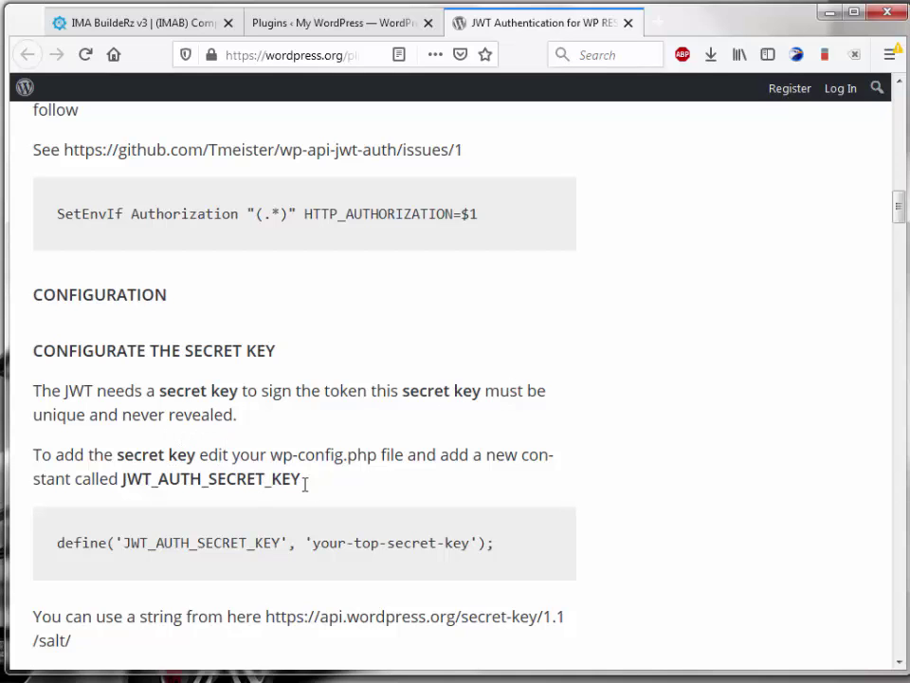
drag(302, 480, 110, 480)
scroll(159, 550, down, 3)
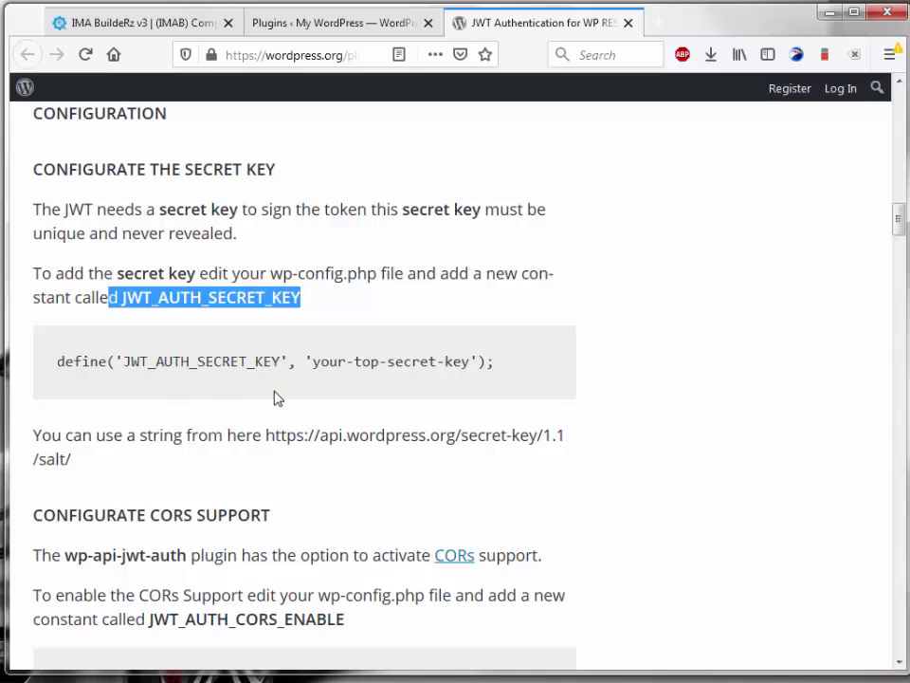
click(155, 378)
drag(498, 367, 59, 361)
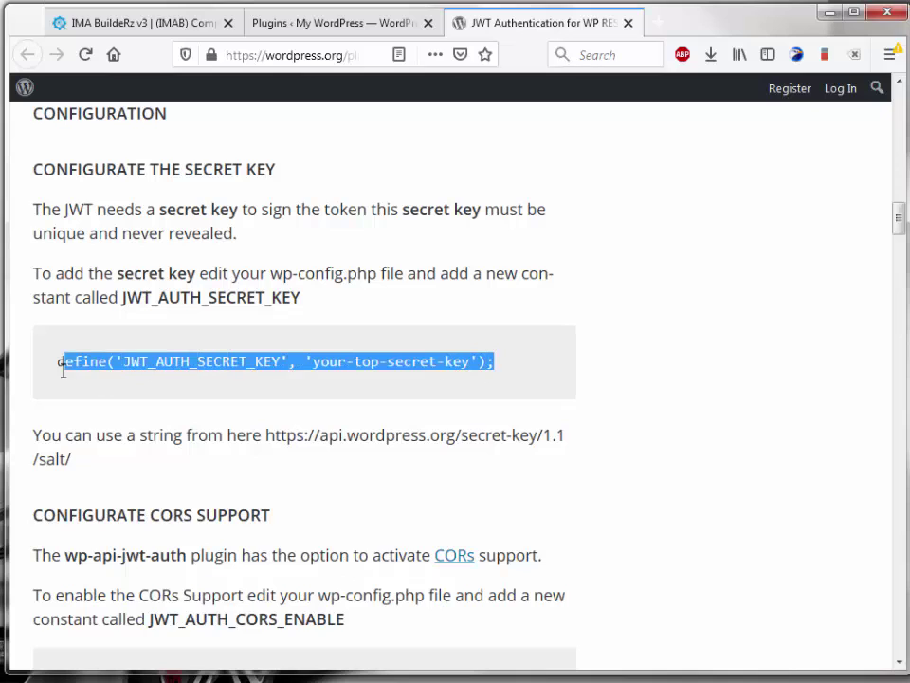
right_click(157, 343)
click(185, 358)
click(176, 408)
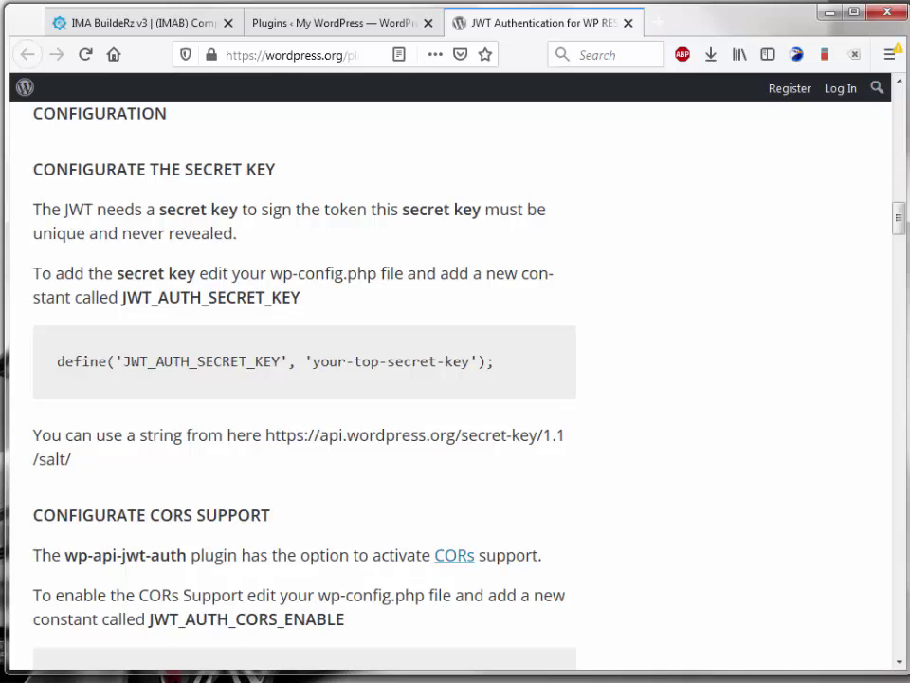
key(alt+Tab)
Step: Open wp-config.php in Notepad++ and turn off line wrapping
click(435, 310)
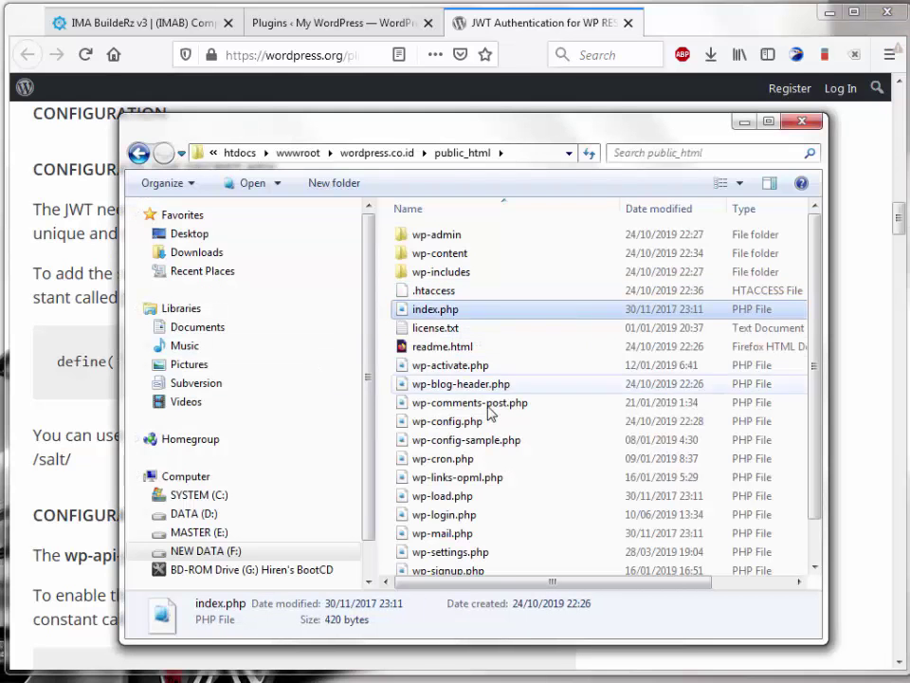
click(452, 421)
right_click(451, 421)
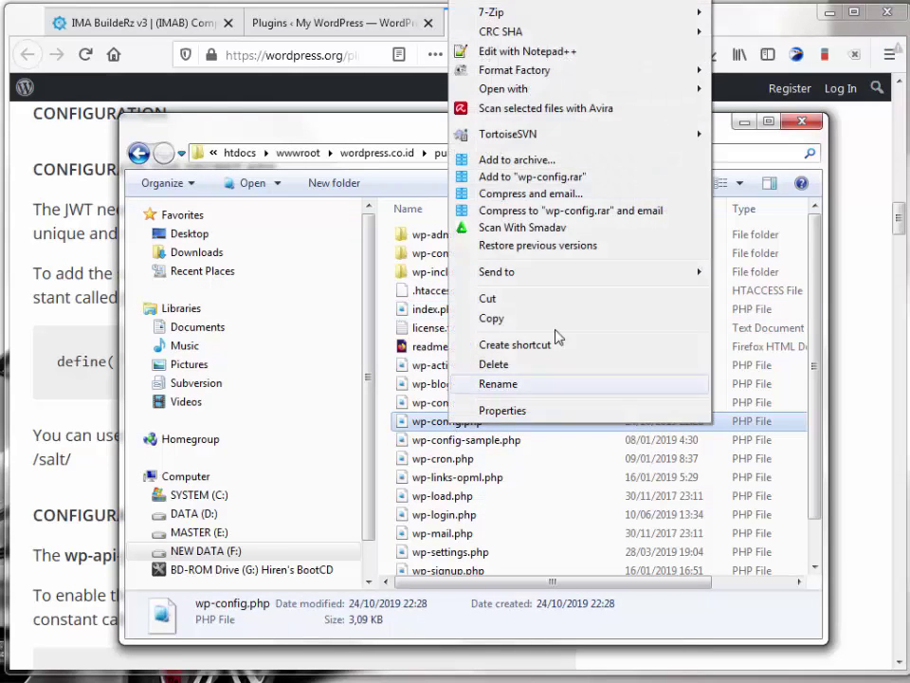
click(545, 51)
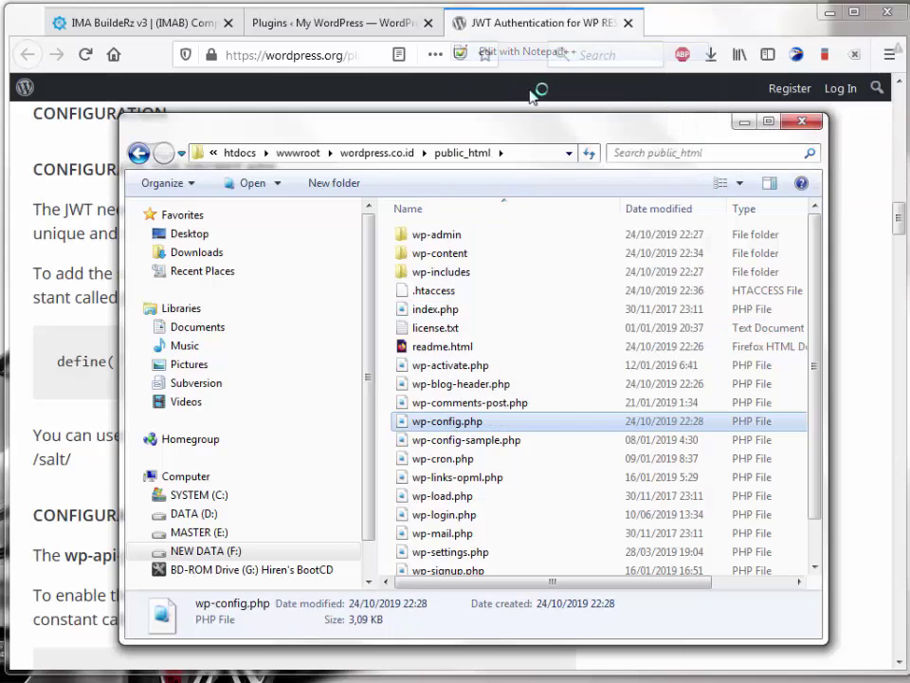
scroll(294, 392, down, 8)
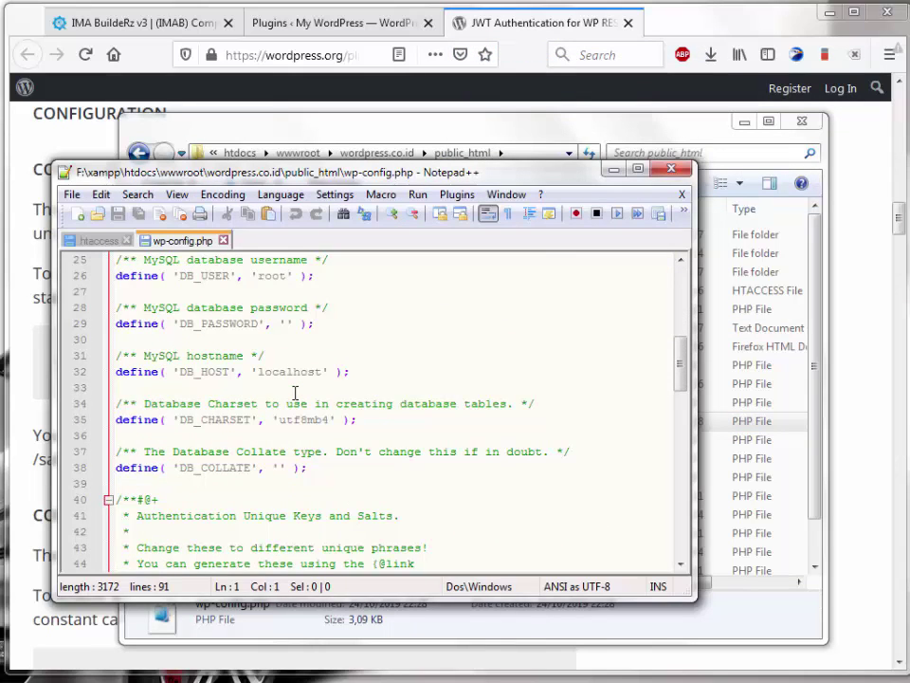
scroll(294, 391, down, 6)
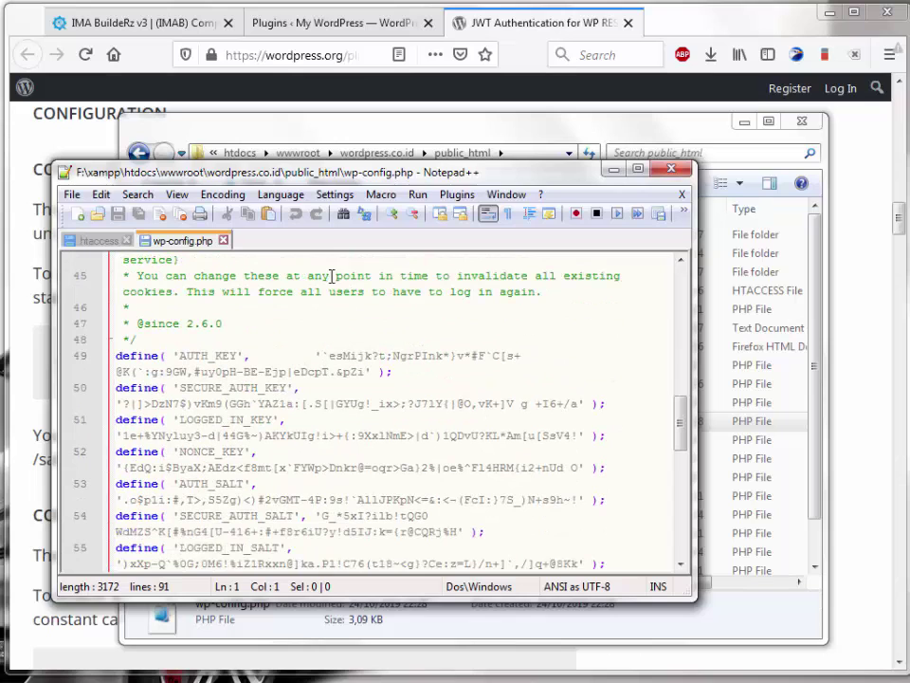
click(488, 213)
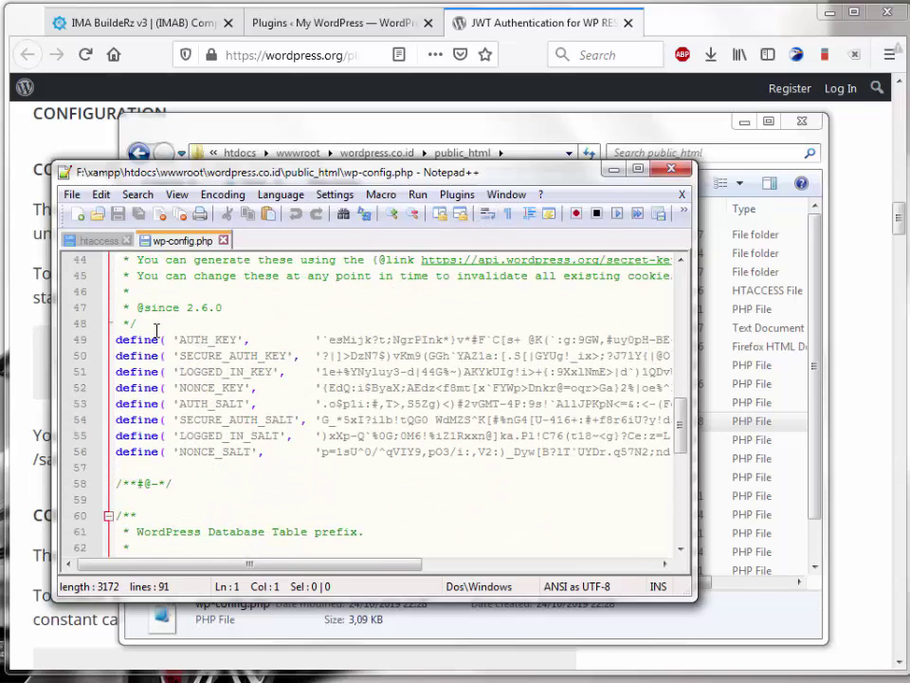
Step: Add the JWT_AUTH_SECRET_KEY define on line 58, replacing the placeholder with the AUTH_KEY salt
click(175, 467)
key(Return)
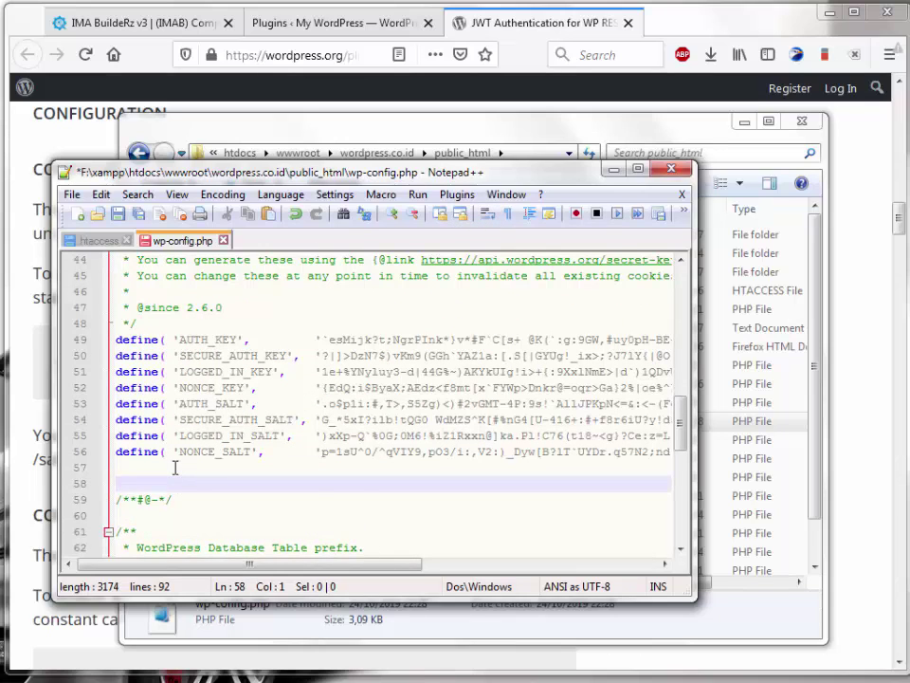
key(ctrl+v)
key(Return)
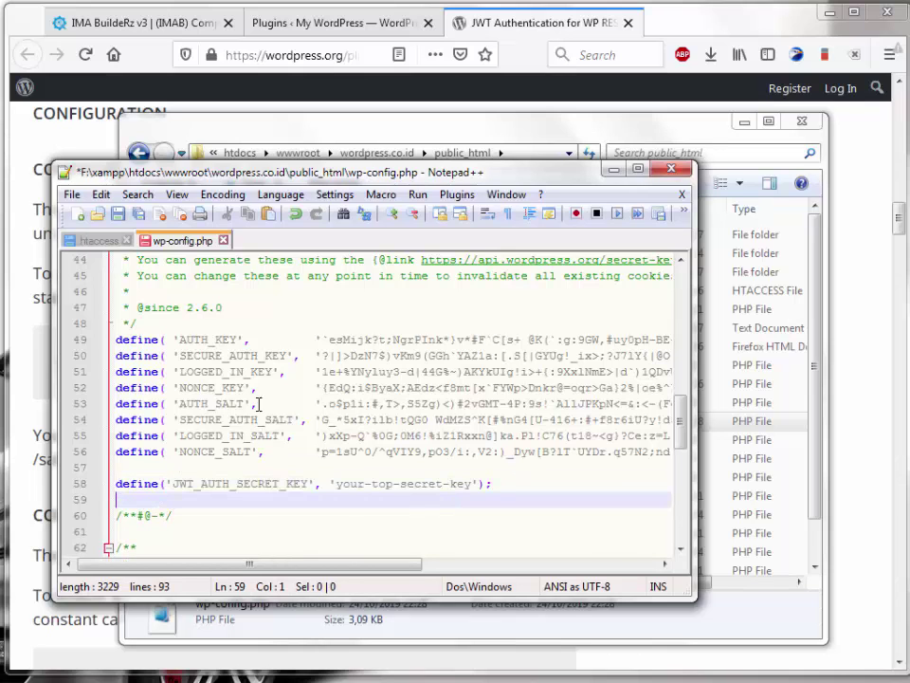
click(321, 338)
scroll(550, 342, right, 5)
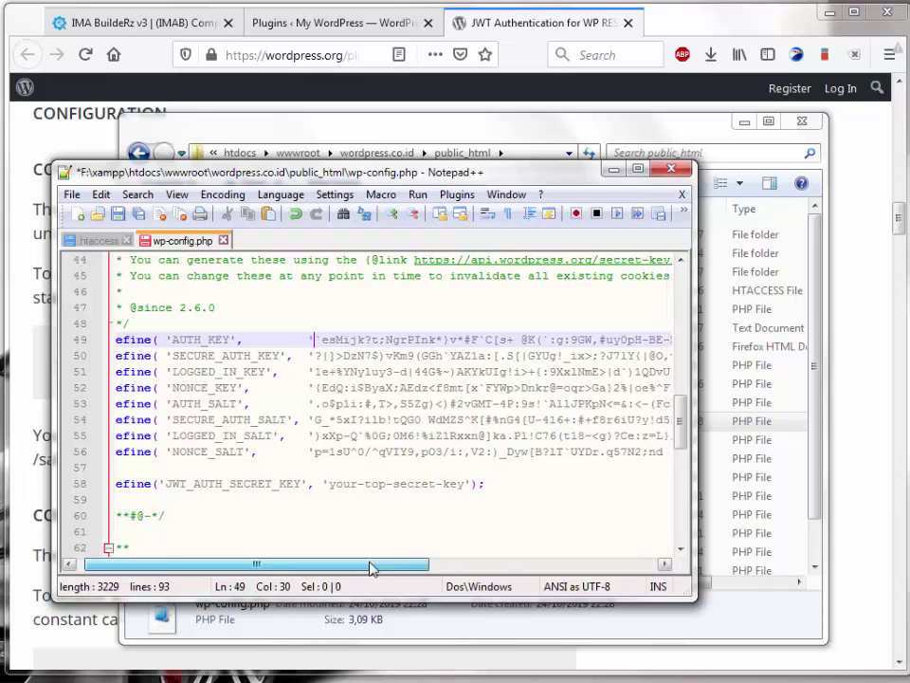
click(550, 339)
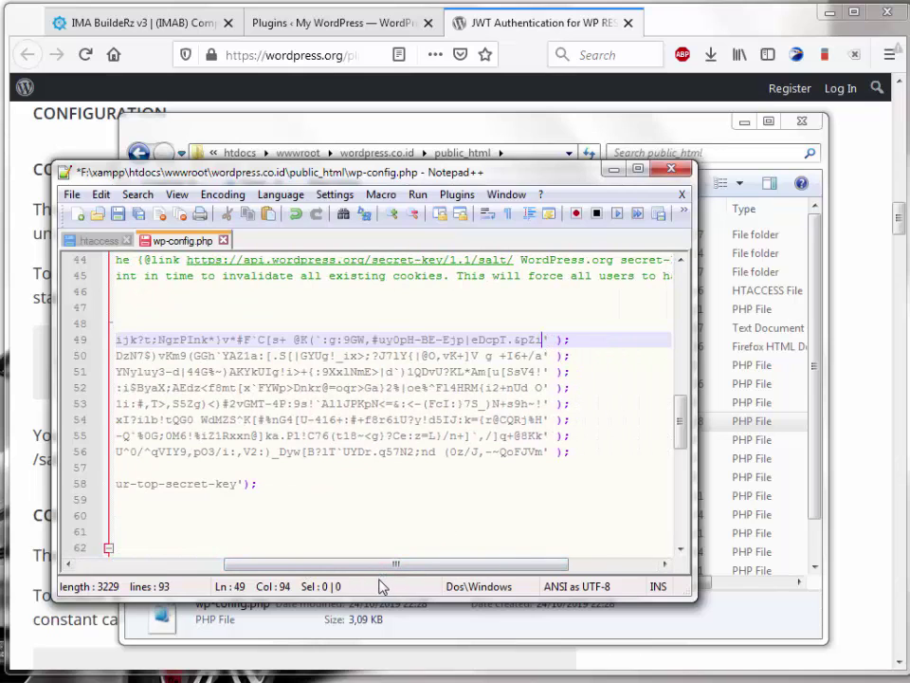
drag(384, 575, 236, 572)
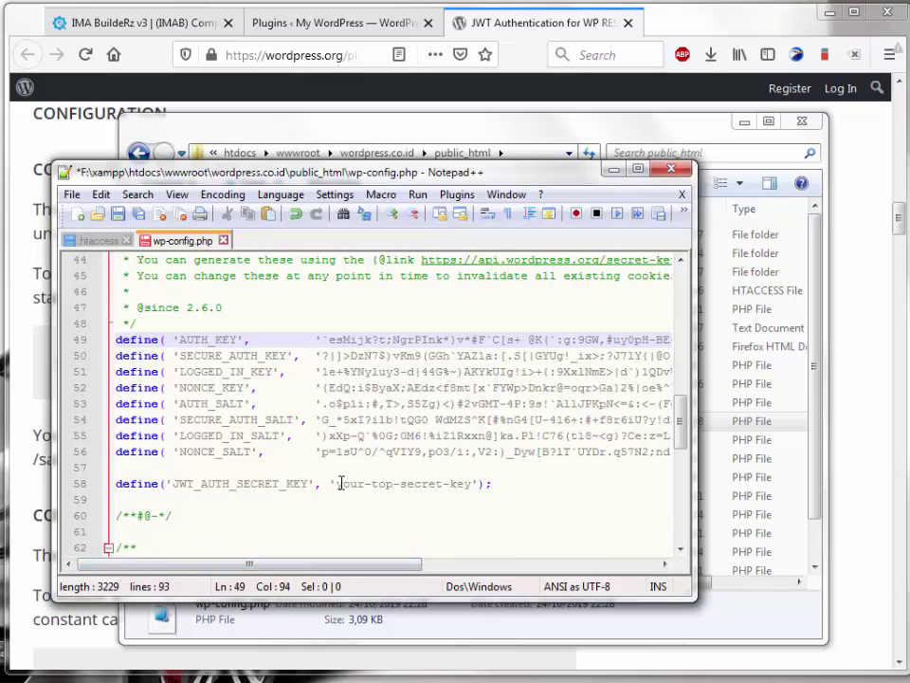
drag(337, 484, 472, 484)
key(ctrl+v)
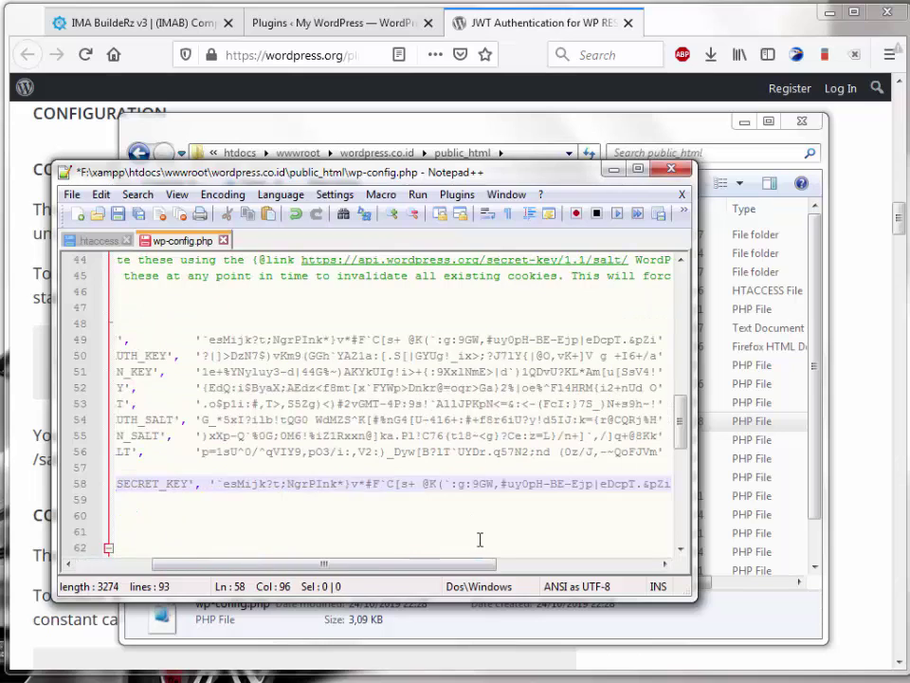
Step: Save and close wp-config.php, and close the public_html folder
click(119, 214)
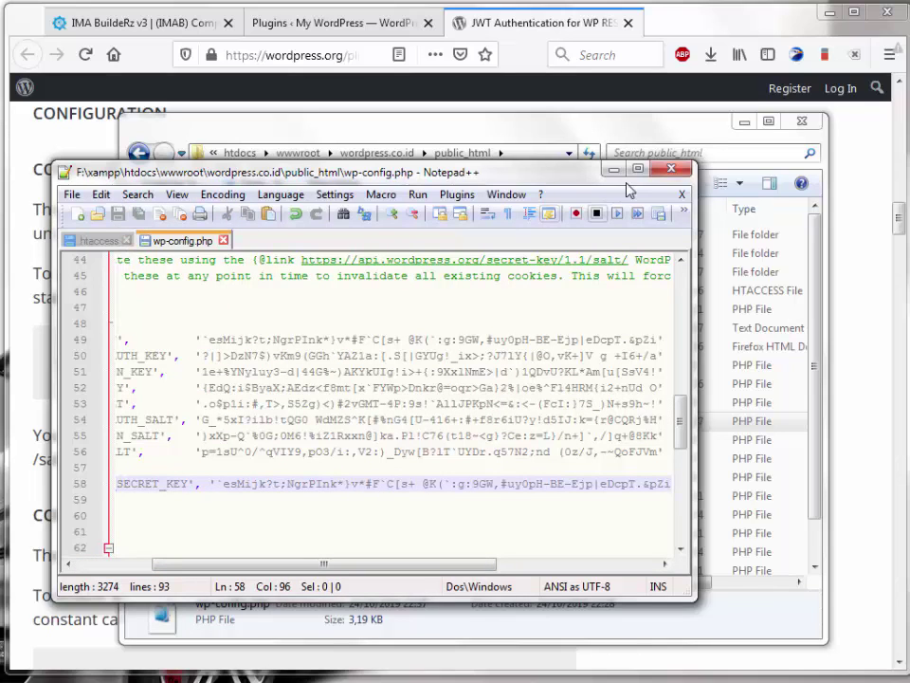
click(686, 171)
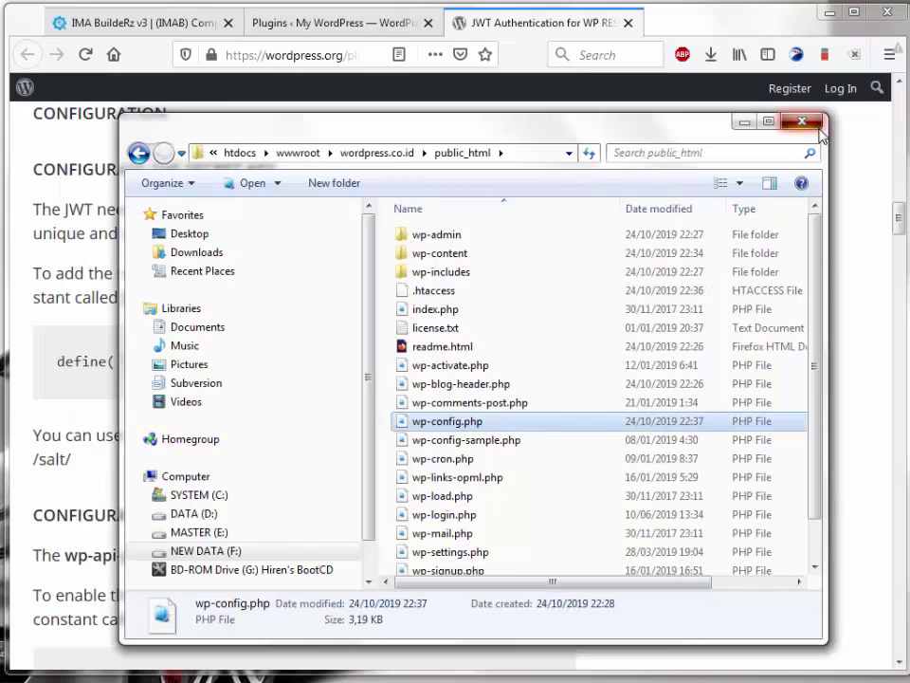
click(804, 128)
Step: Add a new page titled 'Member' in Pages and save it
scroll(319, 459, down, 4)
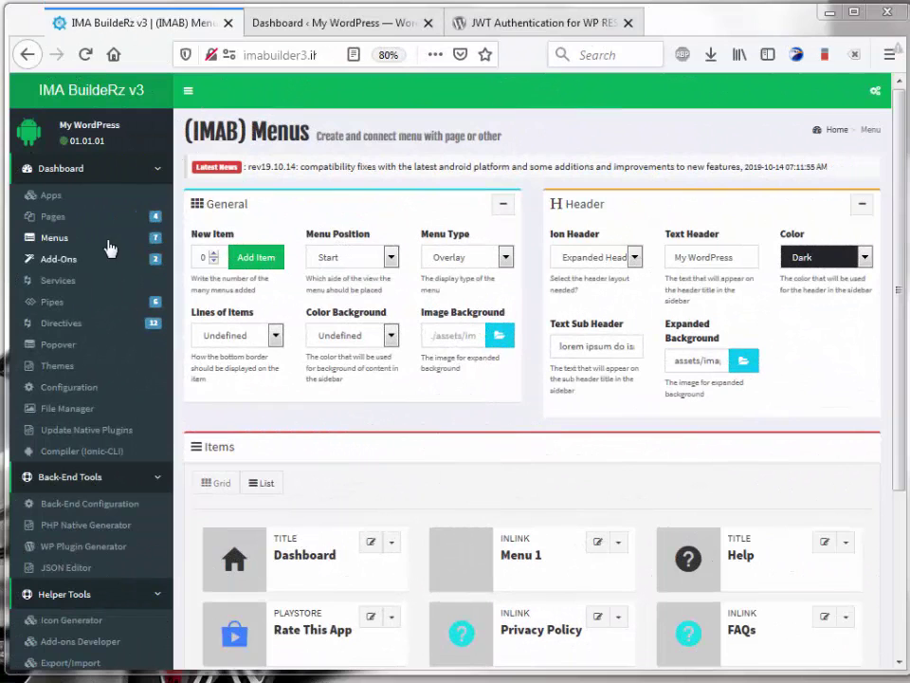
click(78, 220)
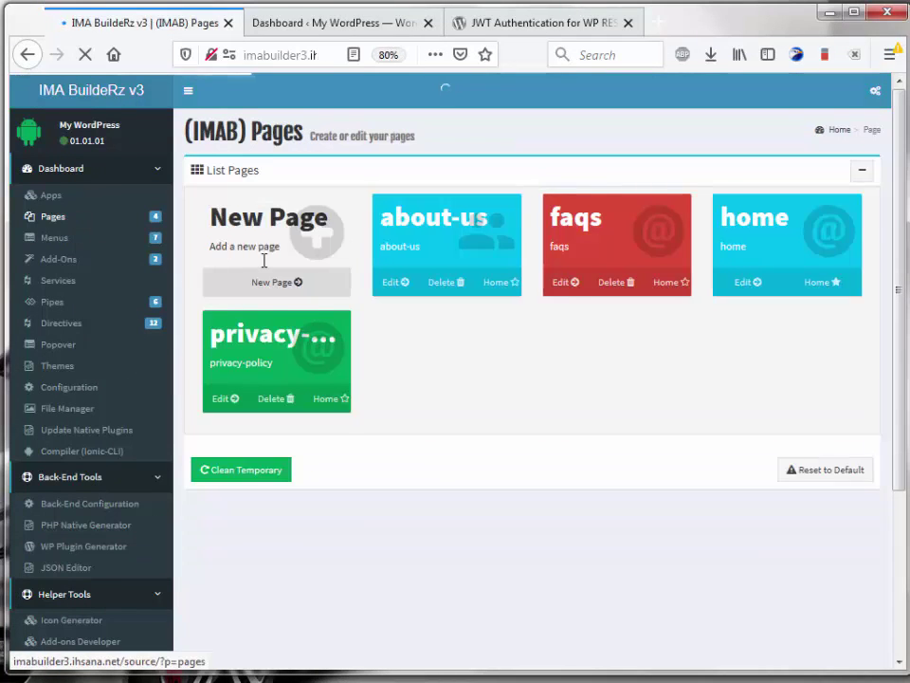
click(297, 319)
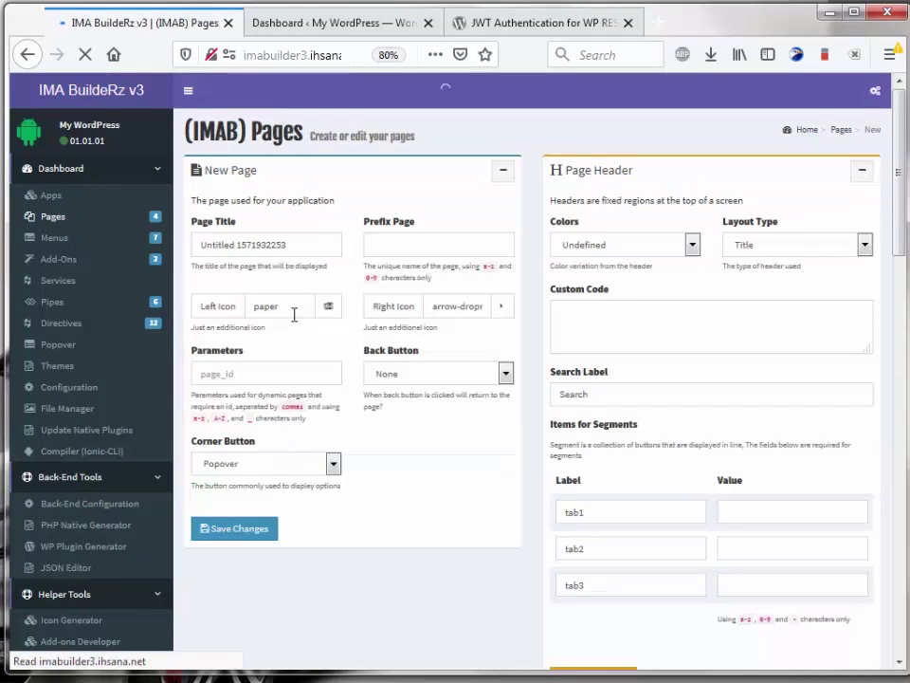
triple_click(309, 275)
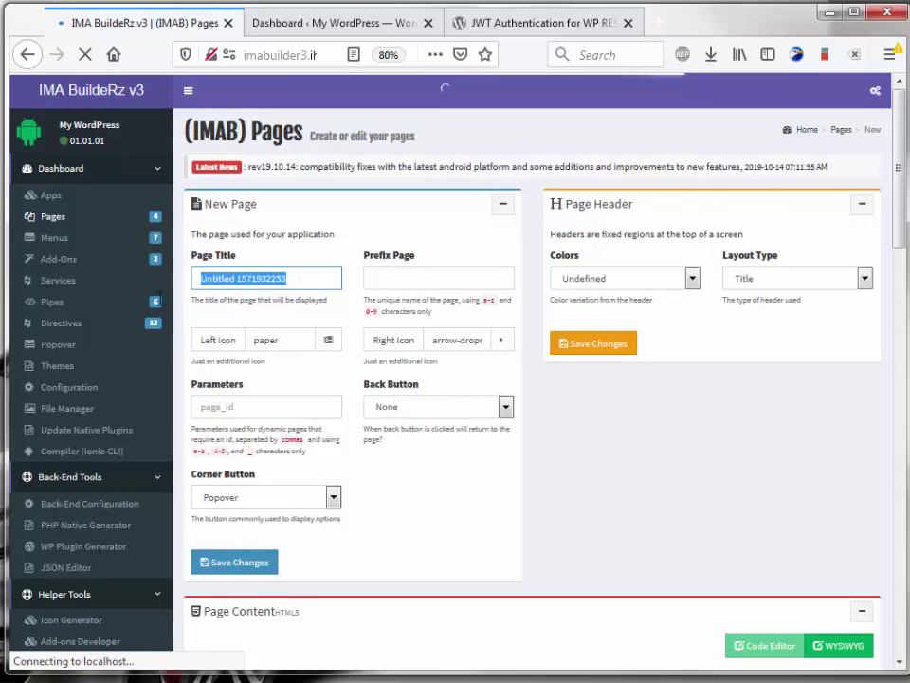
text(Member)
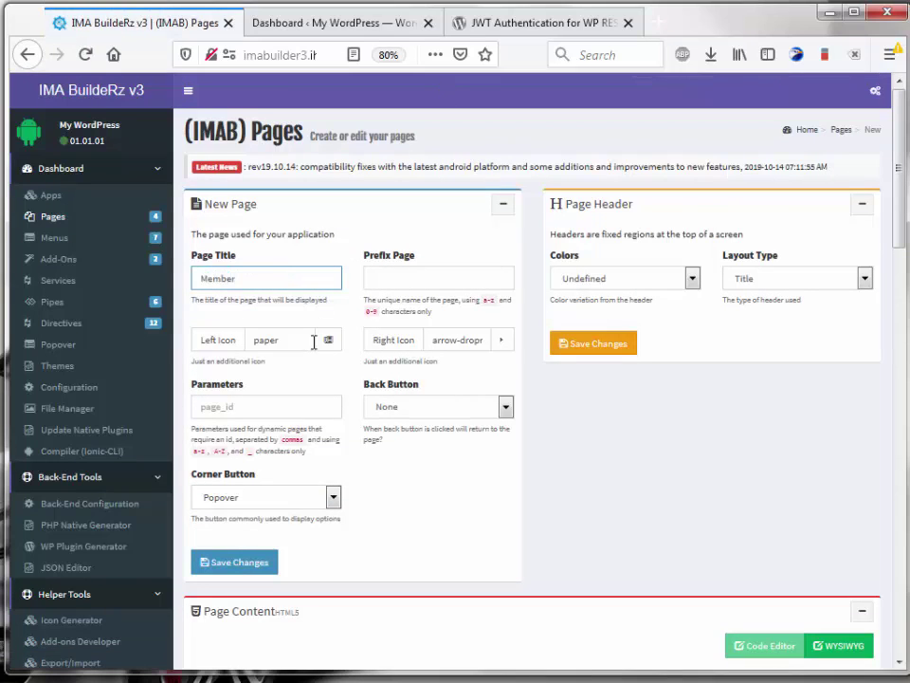
click(217, 567)
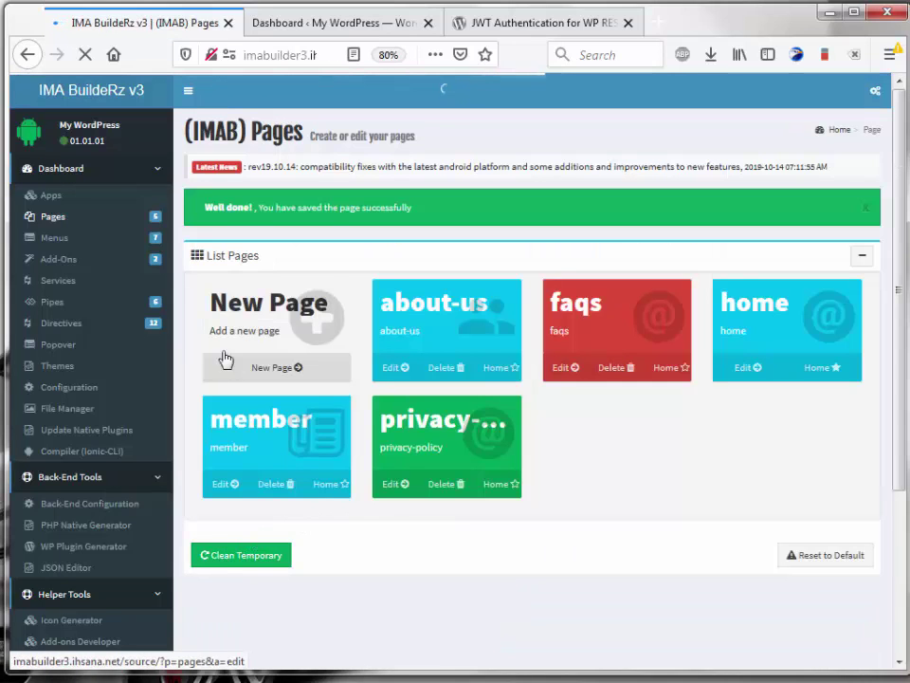
Step: Relabel the Menu 1 item as Member, link it to the Member page, and save
click(59, 238)
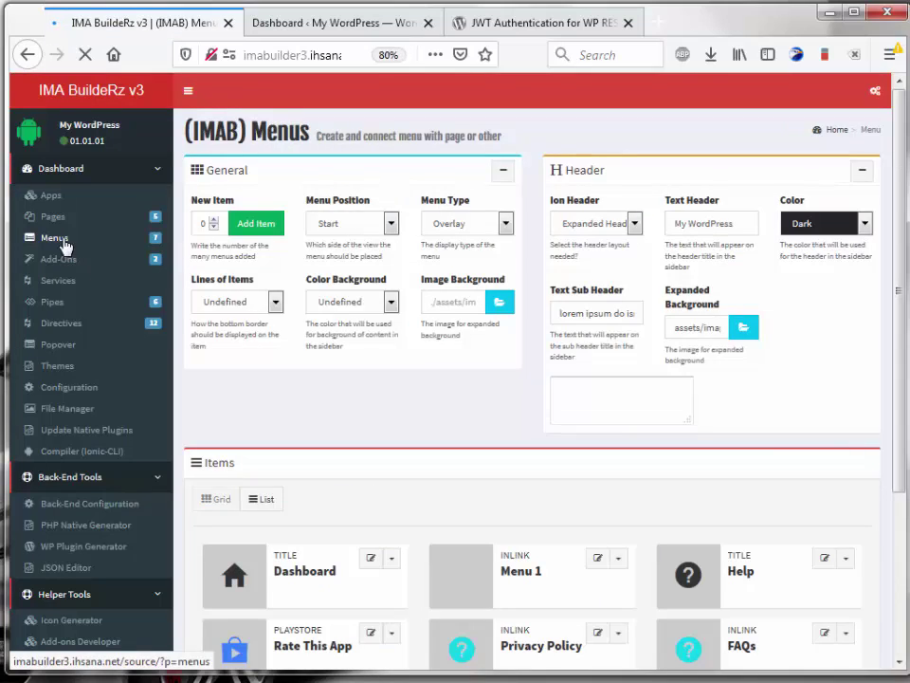
scroll(400, 421, down, 5)
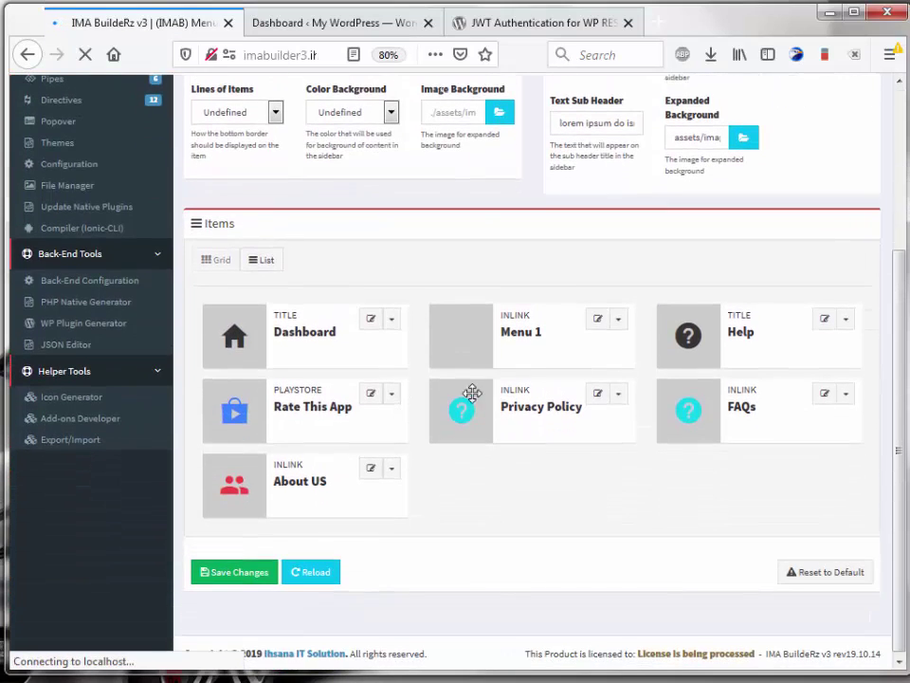
click(593, 326)
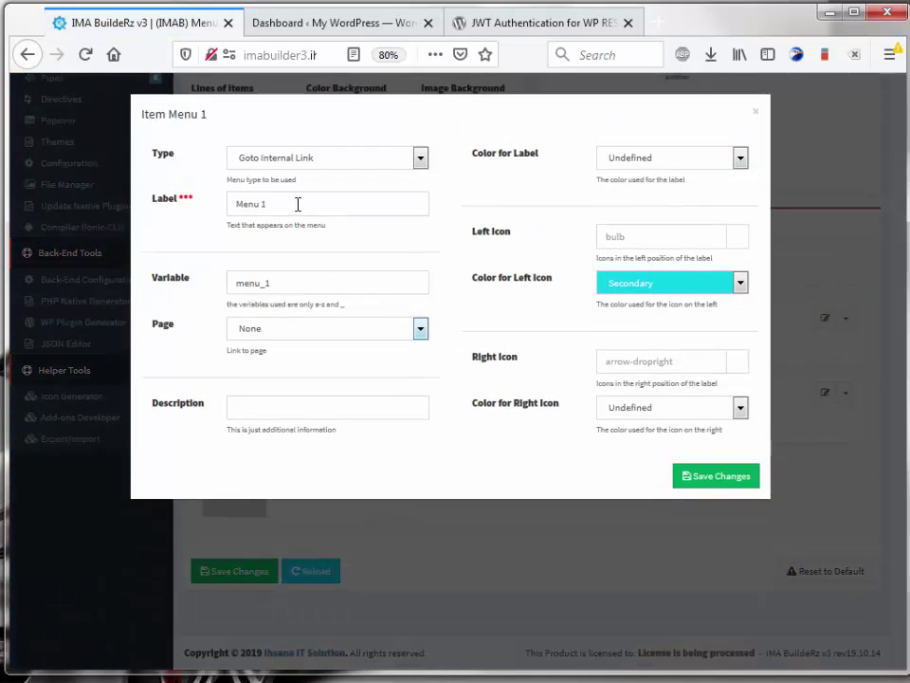
triple_click(297, 203)
text(Member)
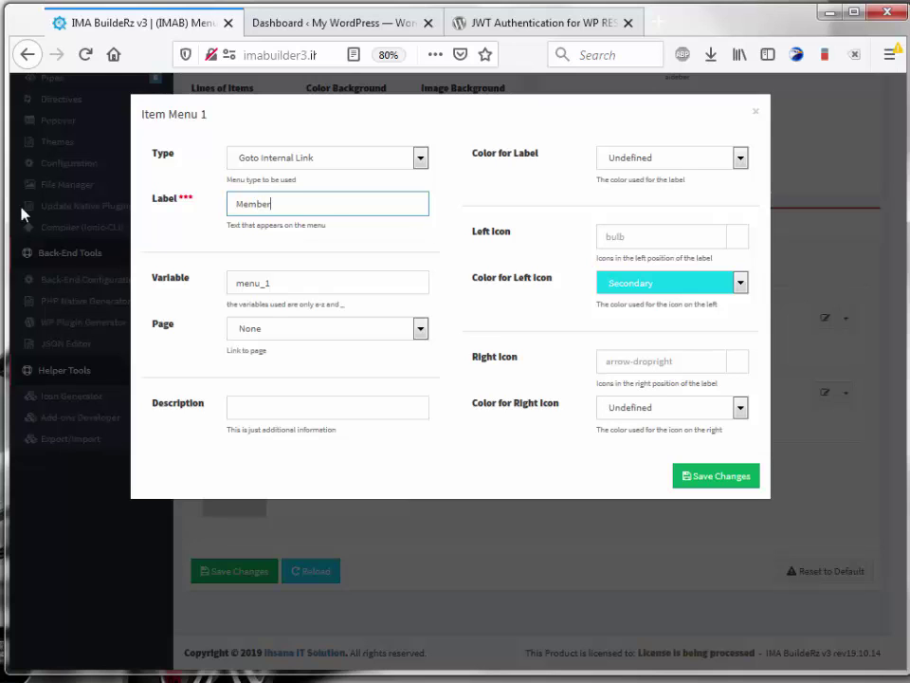
click(336, 330)
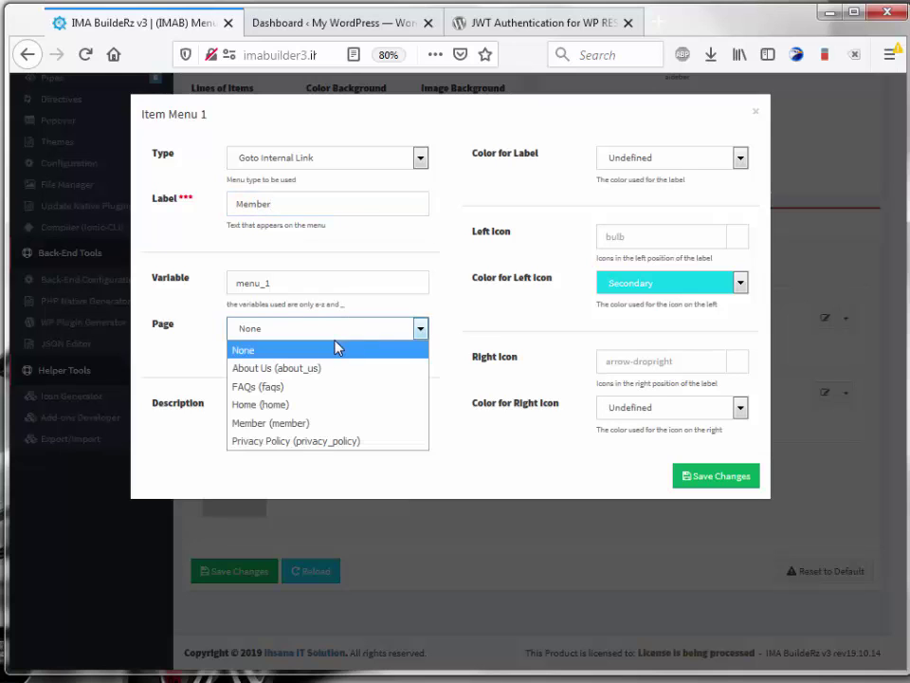
click(317, 427)
click(692, 485)
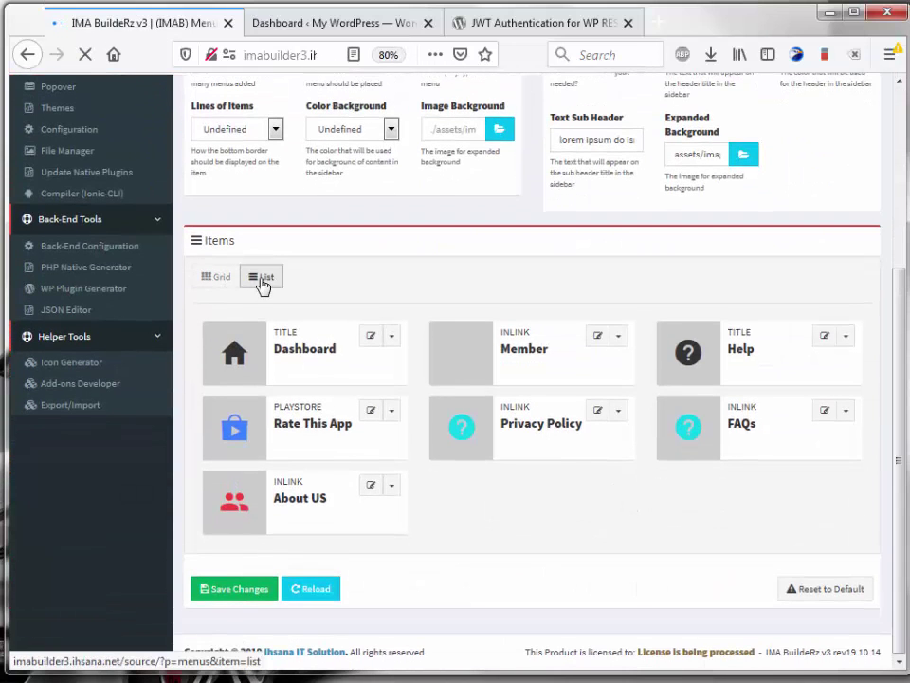
Step: Switch the menu Items panel to List view
click(261, 279)
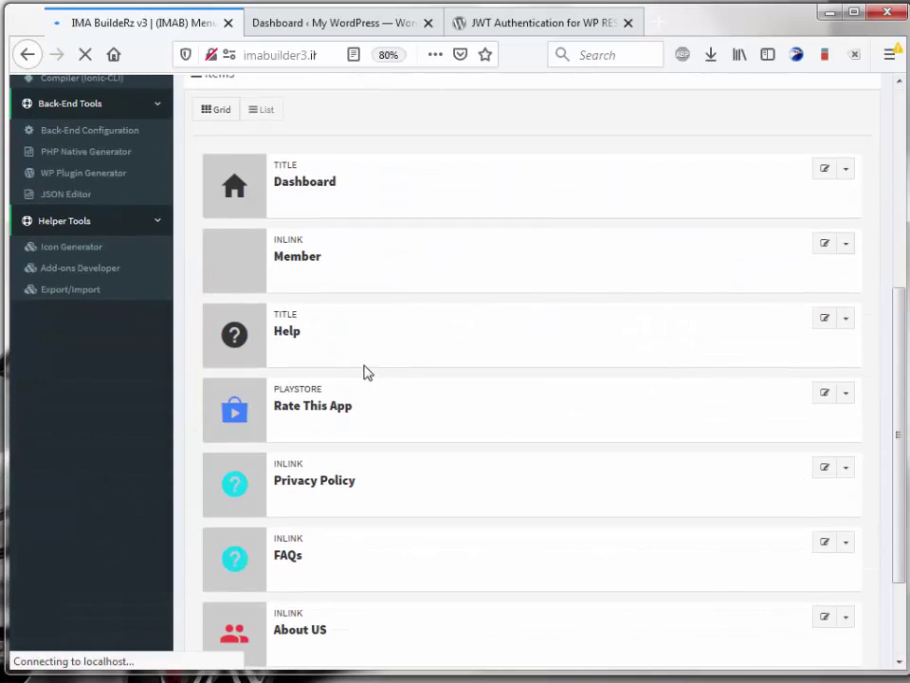
scroll(368, 372, up, 5)
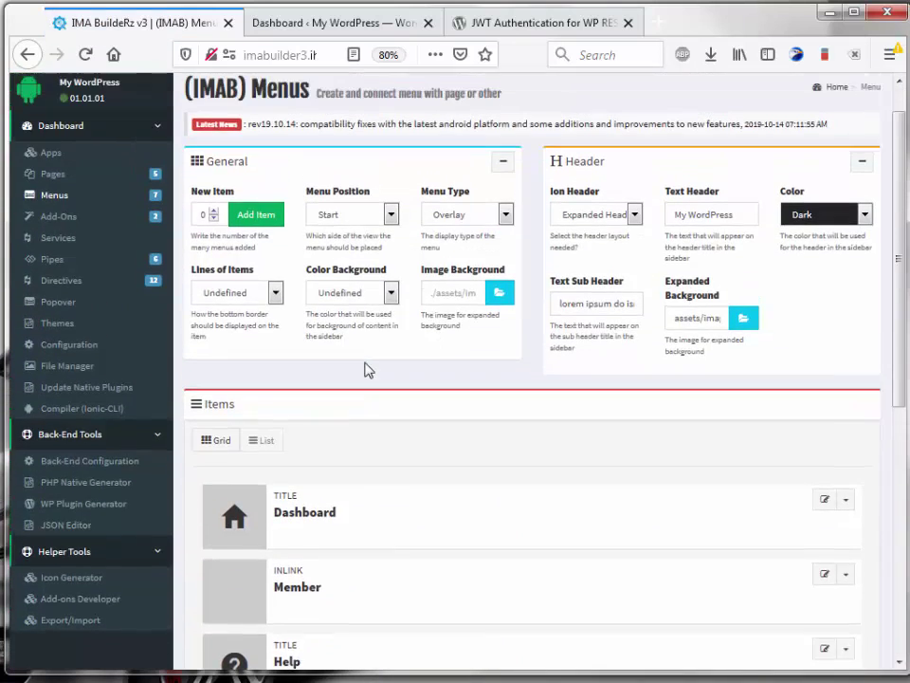
scroll(368, 368, down, 2)
scroll(369, 358, up, 2)
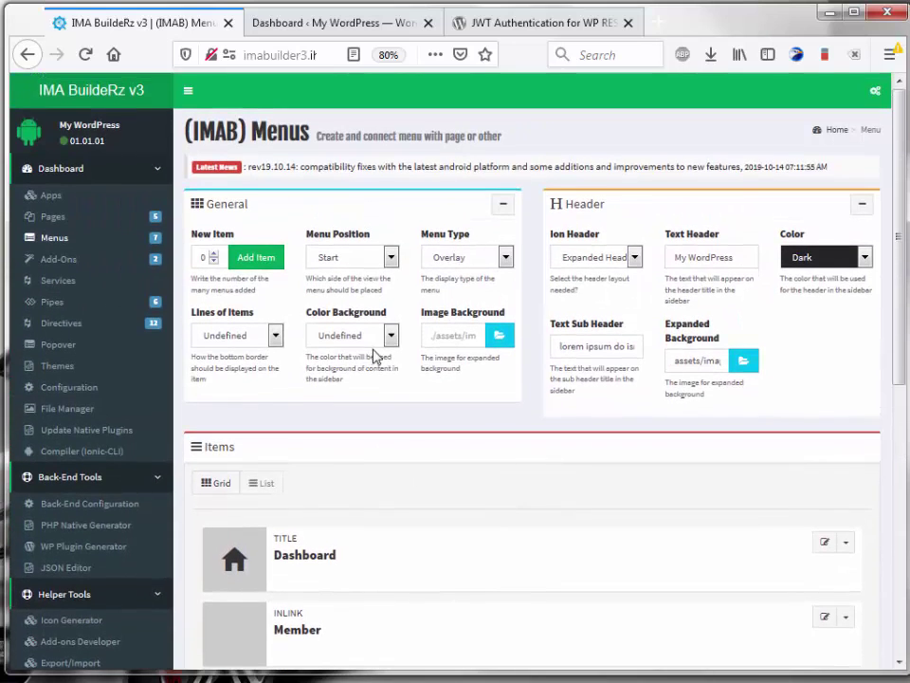
Step: Go to Add-Ons and choose the JWT Auth add-on for configuration
click(64, 269)
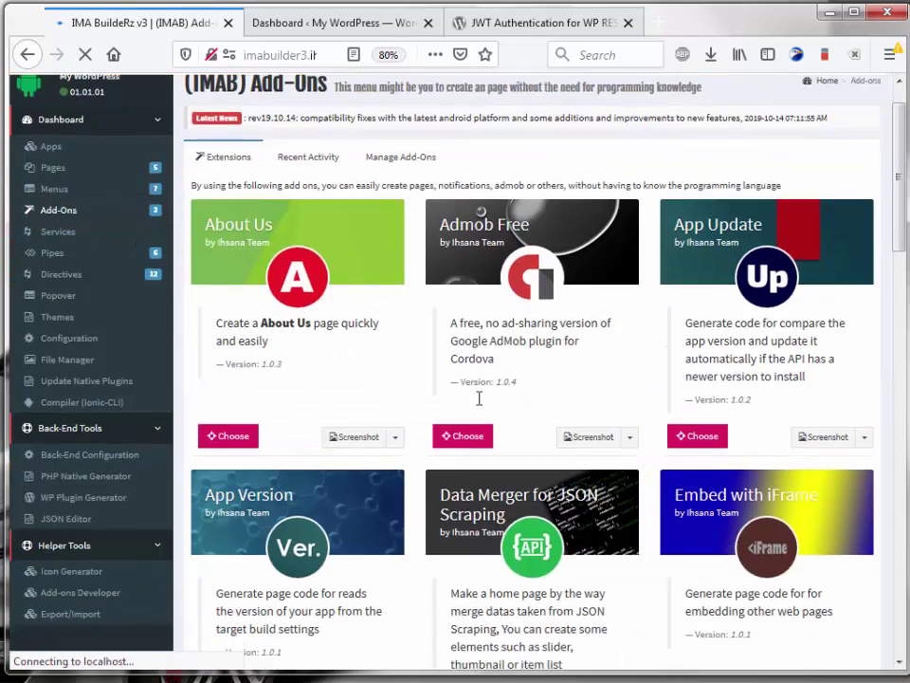
scroll(534, 461, down, 4)
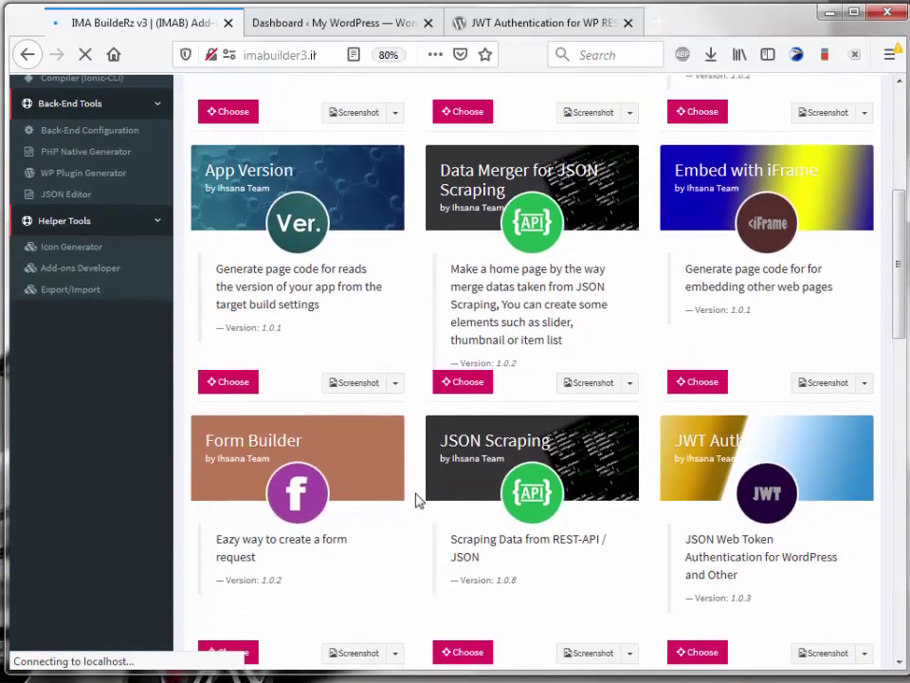
scroll(678, 478, down, 2)
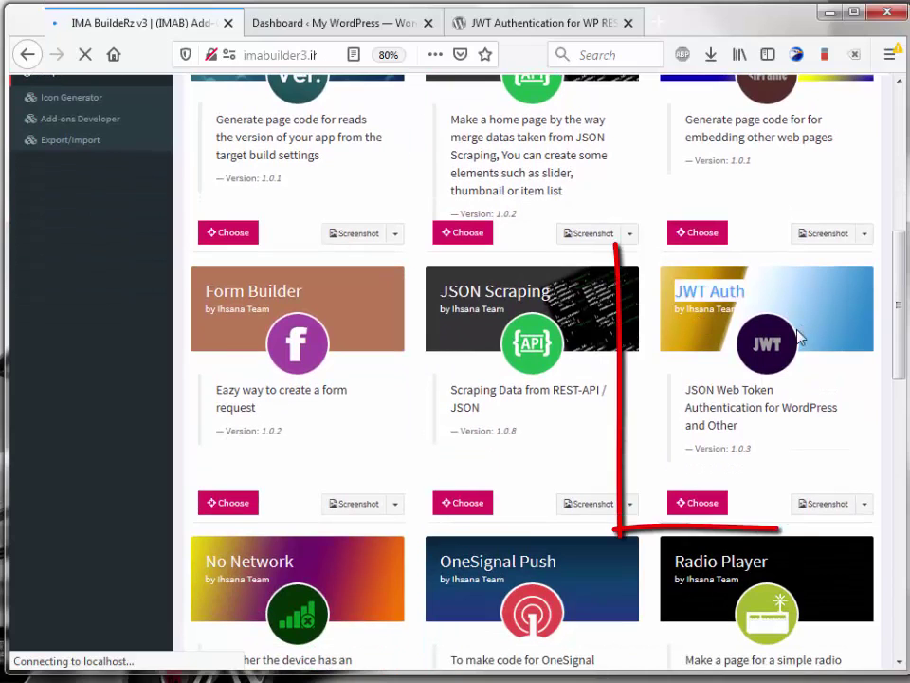
drag(672, 290, 821, 373)
click(729, 444)
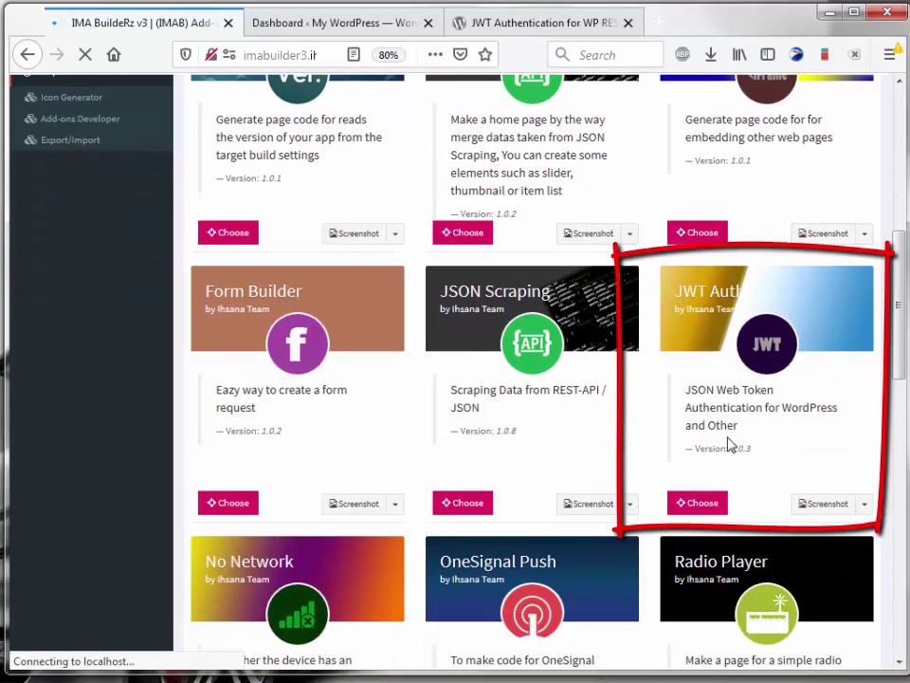
click(697, 504)
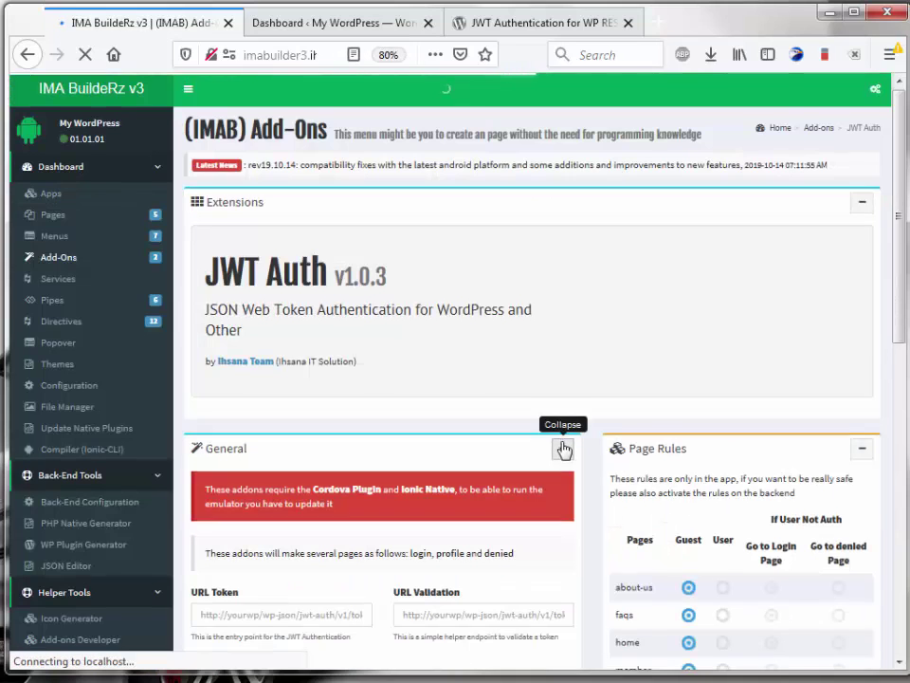
Step: Locate the still-empty URL Token and URL Validation fields in the JWT Auth settings
scroll(566, 449, down, 5)
scroll(566, 449, down, 3)
scroll(564, 445, up, 2)
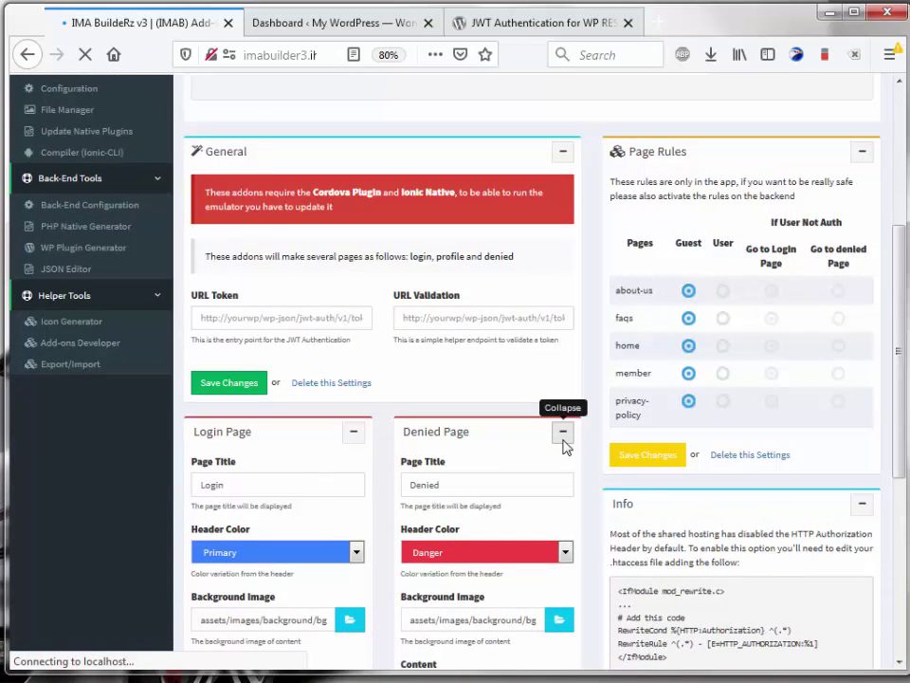
drag(193, 295, 300, 302)
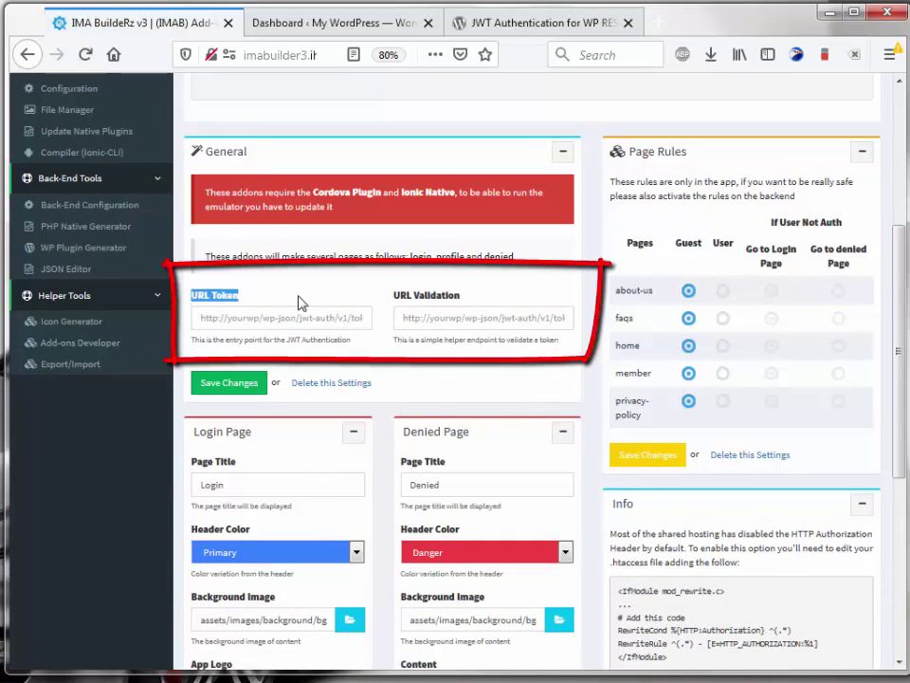
drag(394, 295, 488, 296)
click(488, 297)
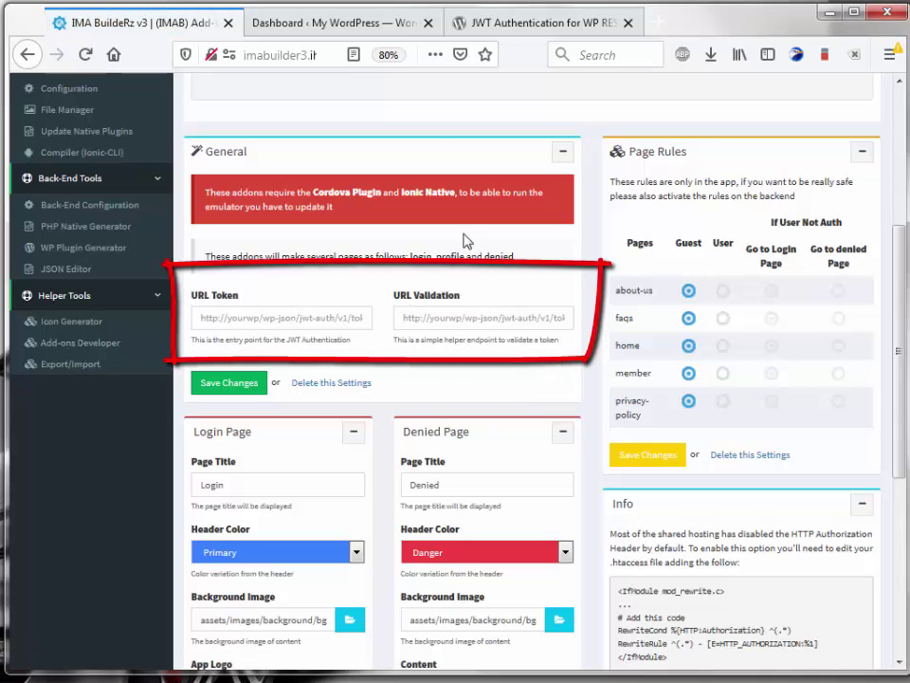
Step: Switch to the 'JWT Authentication for WP REST API' plugin page and review its docs
click(484, 31)
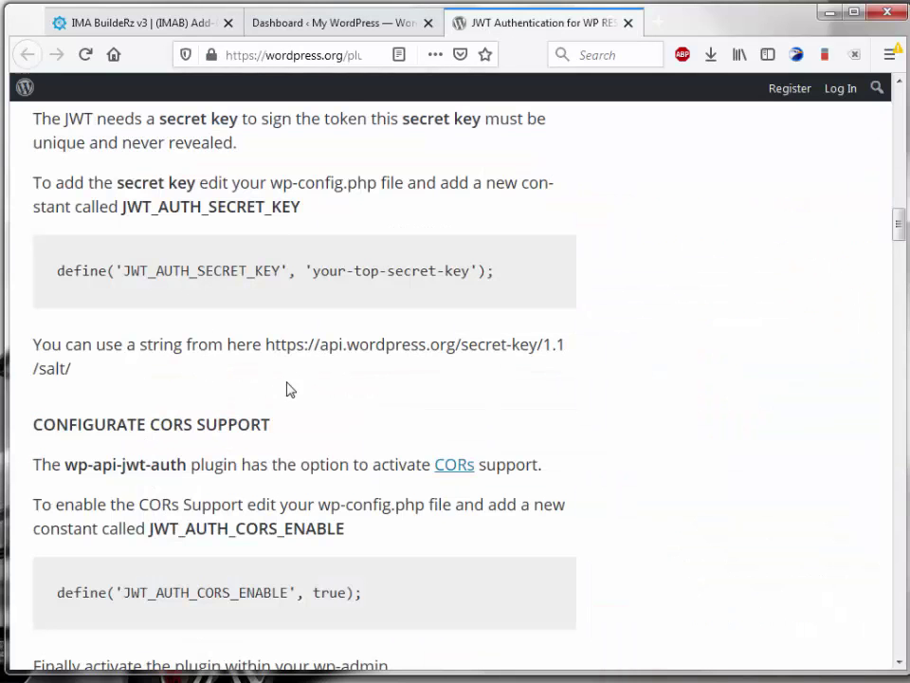
scroll(289, 389, down, 10)
scroll(95, 306, up, 2)
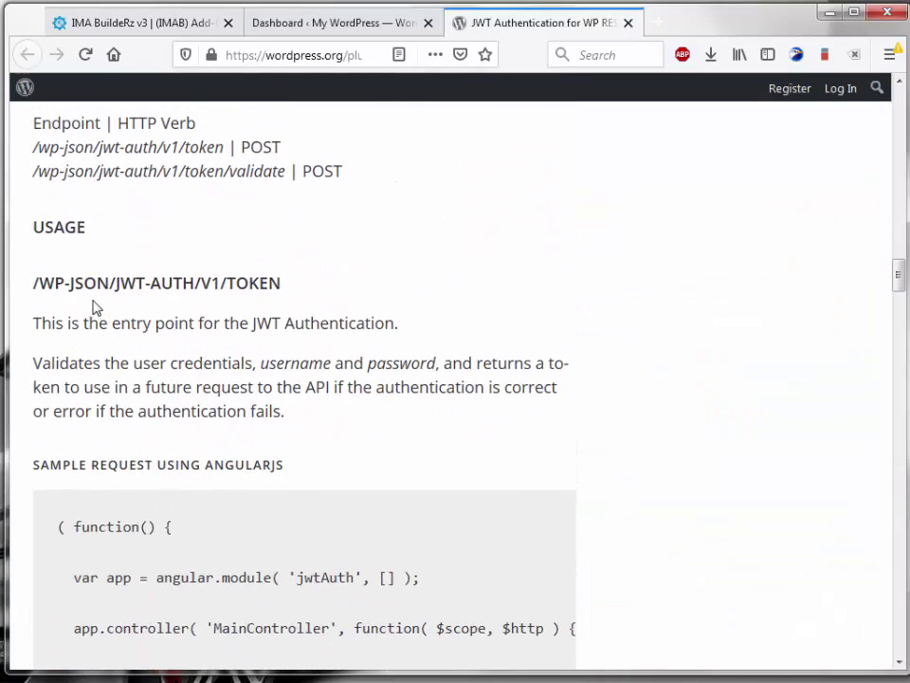
drag(33, 282, 280, 285)
scroll(350, 553, down, 4)
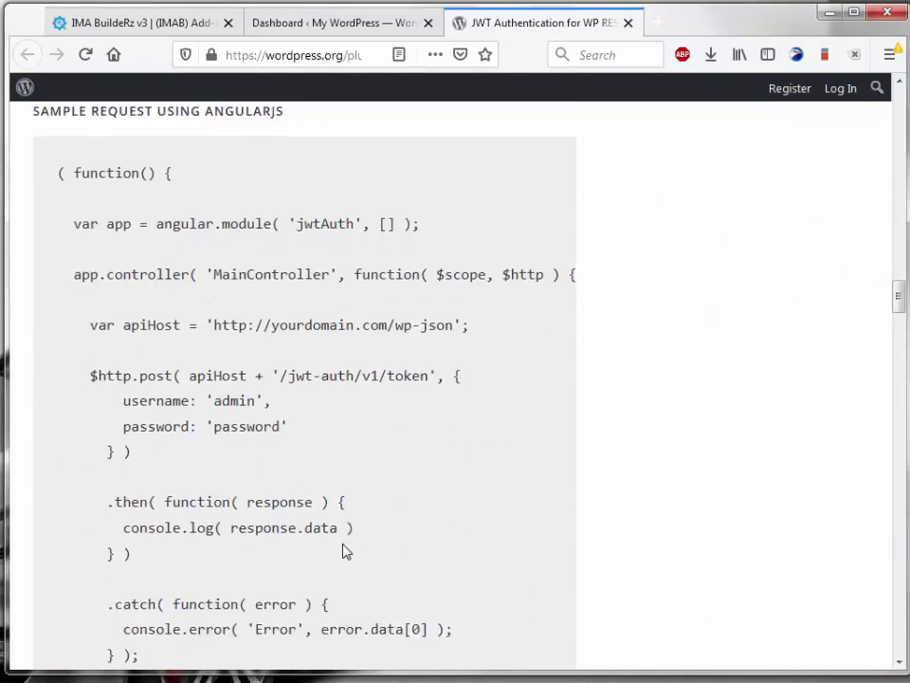
scroll(345, 550, up, 2)
Step: Read through the /token/validate usage docs and return to Namespace and Endpoints
scroll(345, 549, down, 12)
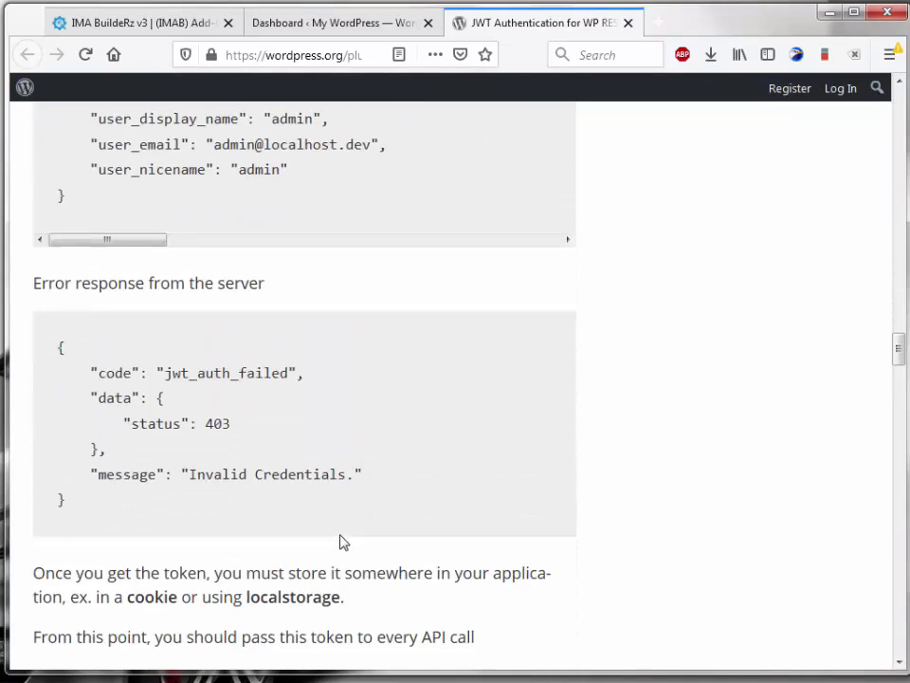
scroll(342, 541, down, 18)
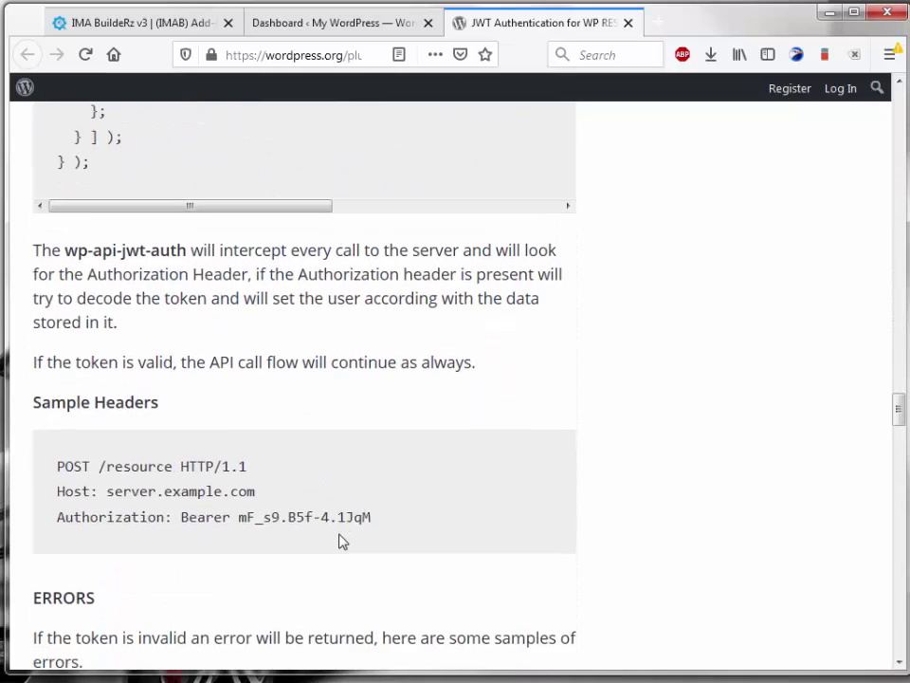
scroll(342, 542, down, 14)
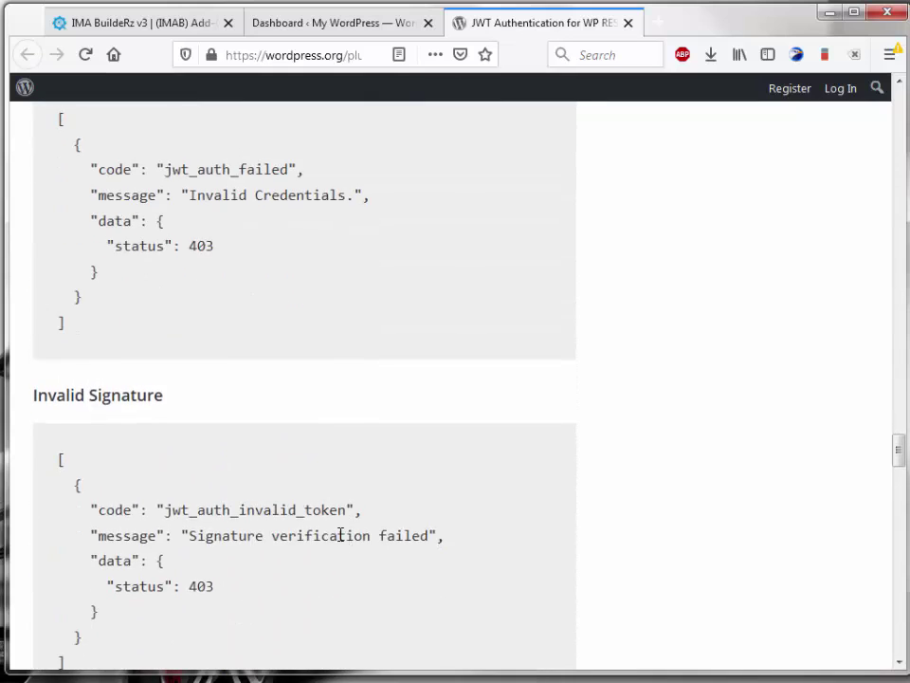
scroll(340, 535, down, 12)
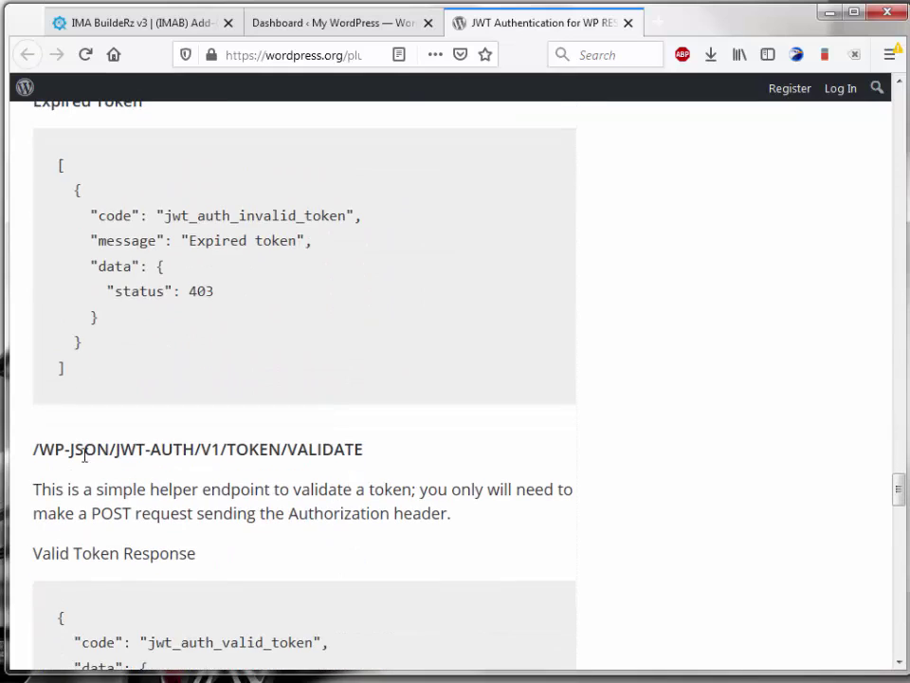
drag(70, 451, 325, 447)
scroll(357, 459, up, 20)
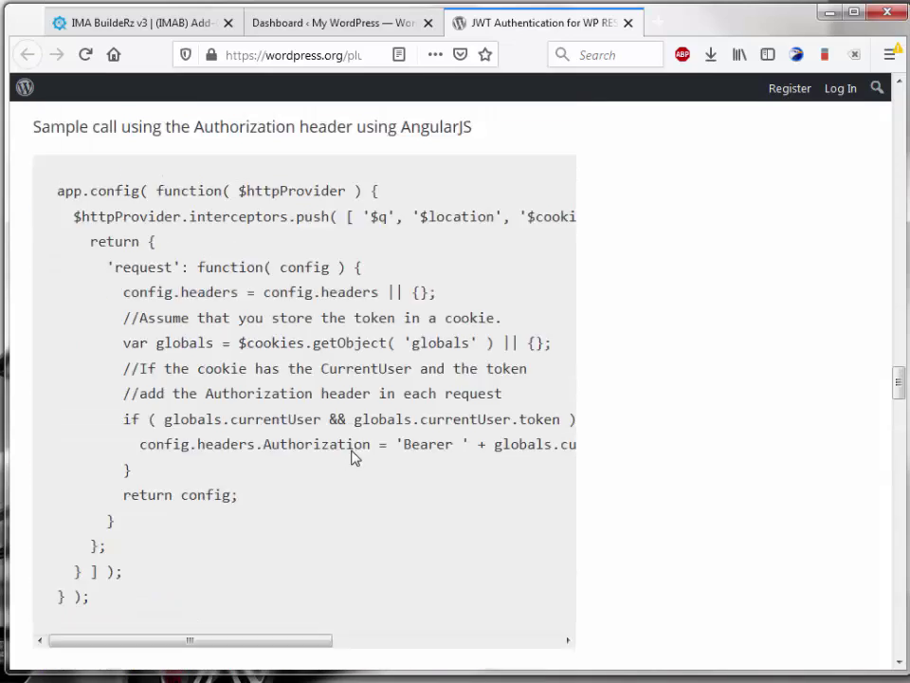
scroll(353, 455, up, 20)
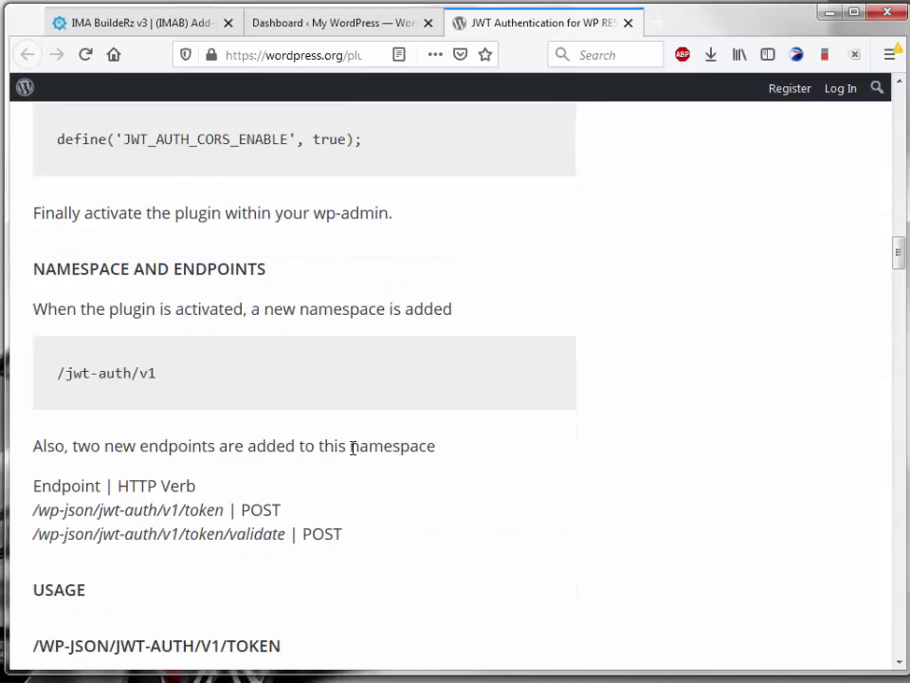
Step: Load the site's wp-json route index by changing the address to end in '-json'
click(315, 19)
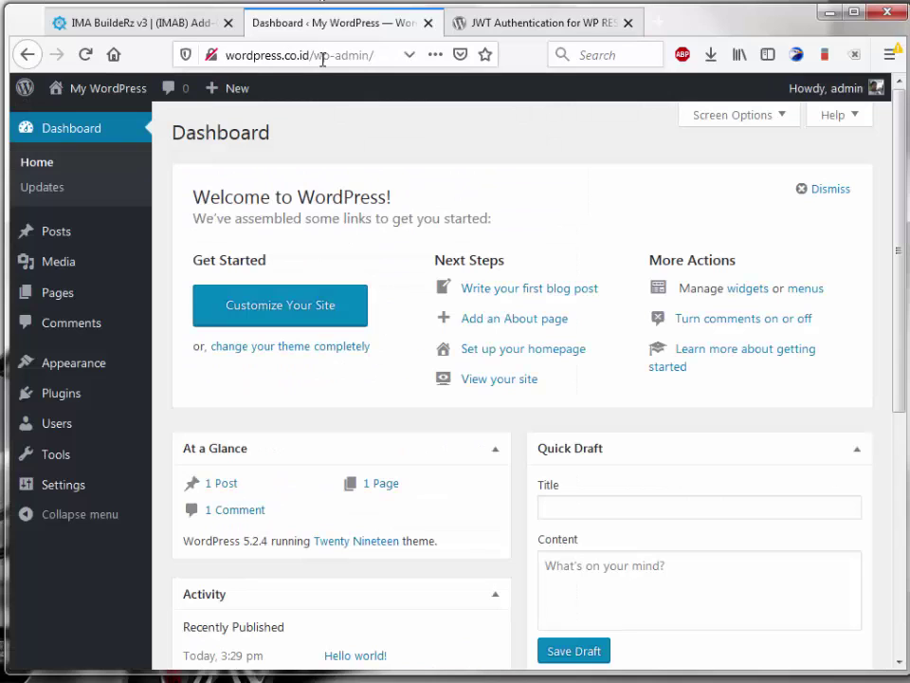
click(321, 55)
drag(328, 55, 621, 57)
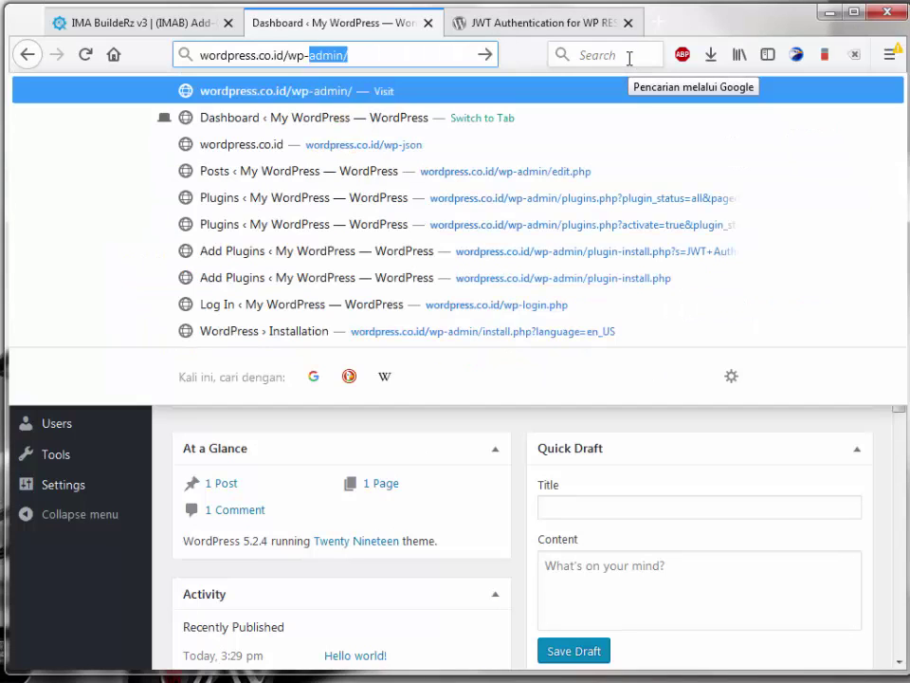
text(-json)
key(Return)
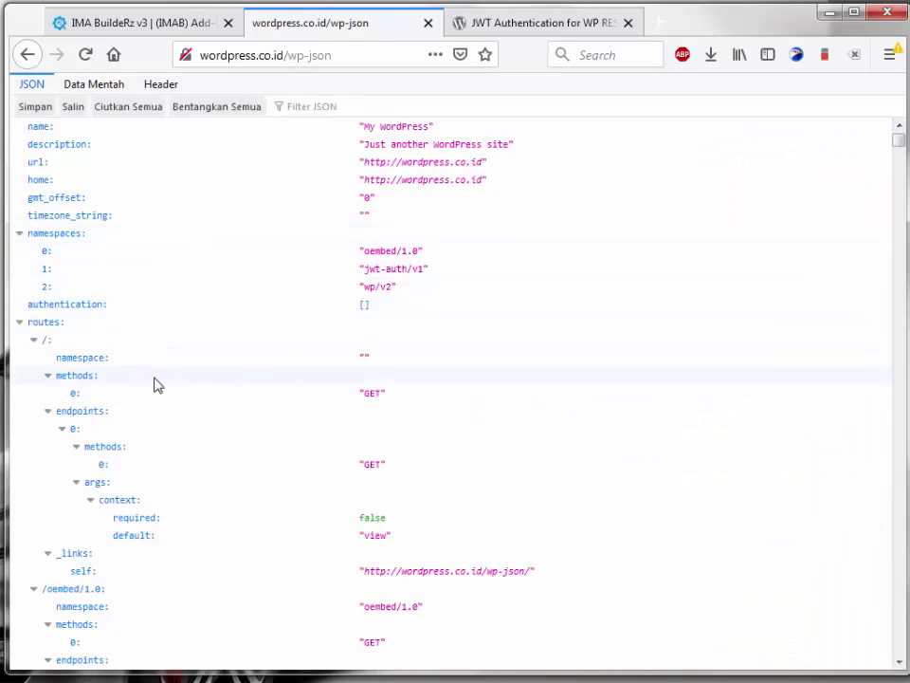
Step: Collapse all JSON nodes in the wp-json output and expand the routes list
scroll(157, 380, down, 3)
scroll(159, 381, up, 2)
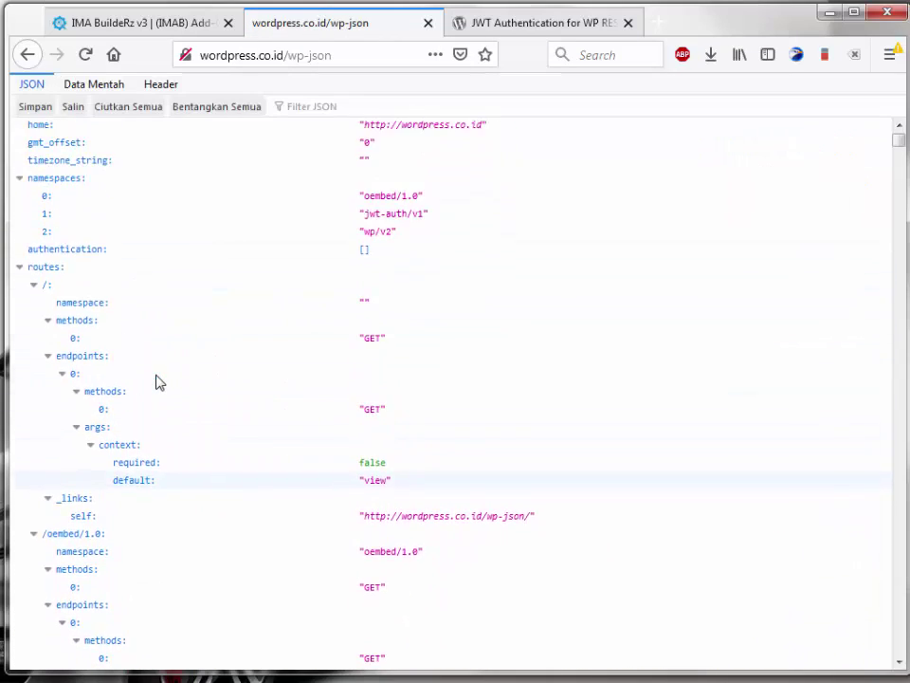
scroll(157, 380, up, 1)
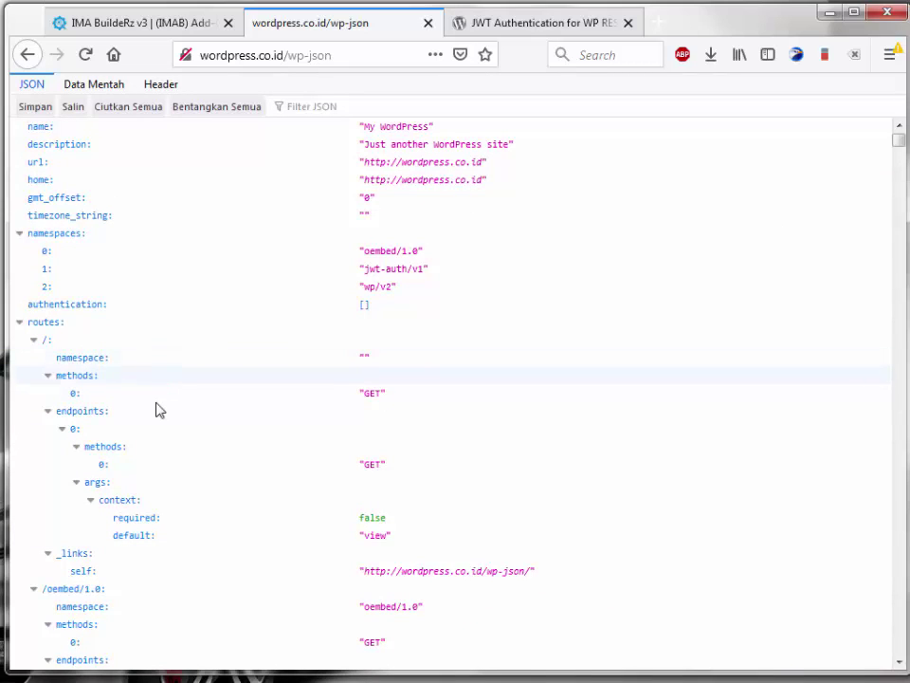
click(47, 410)
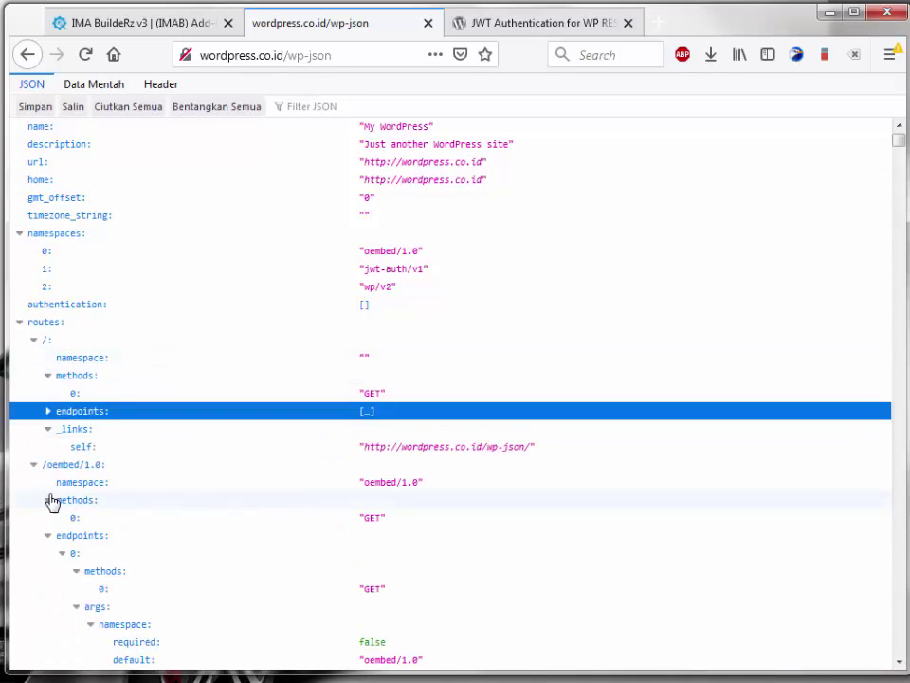
scroll(178, 479, down, 1)
scroll(45, 368, up, 1)
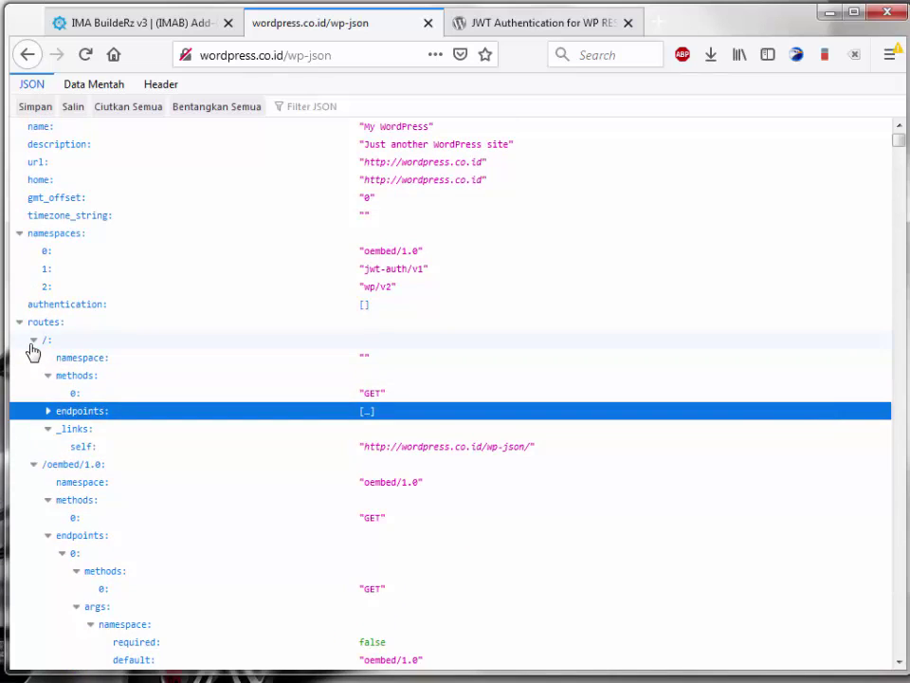
click(33, 343)
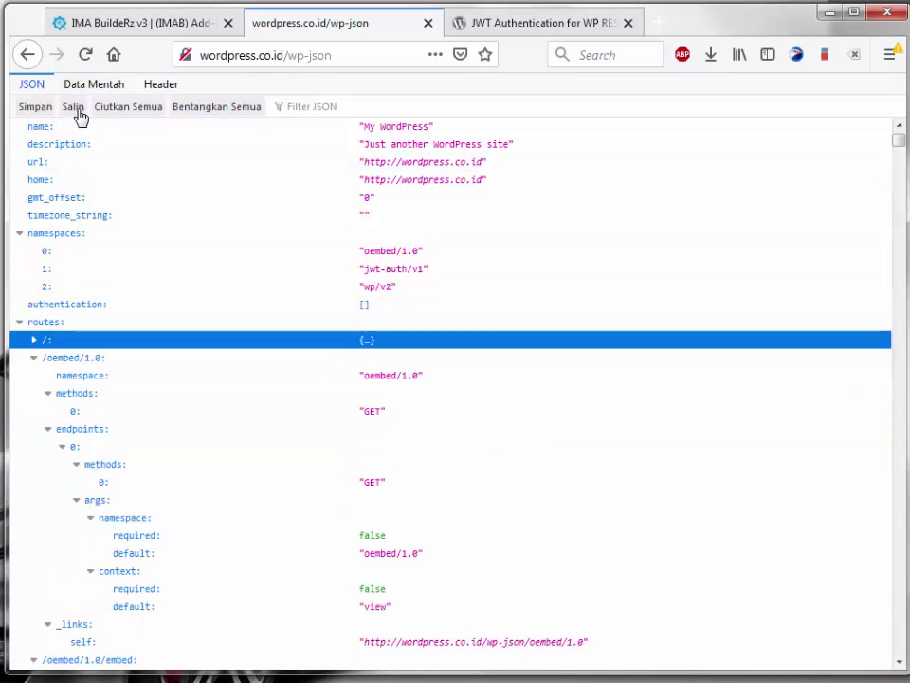
click(128, 106)
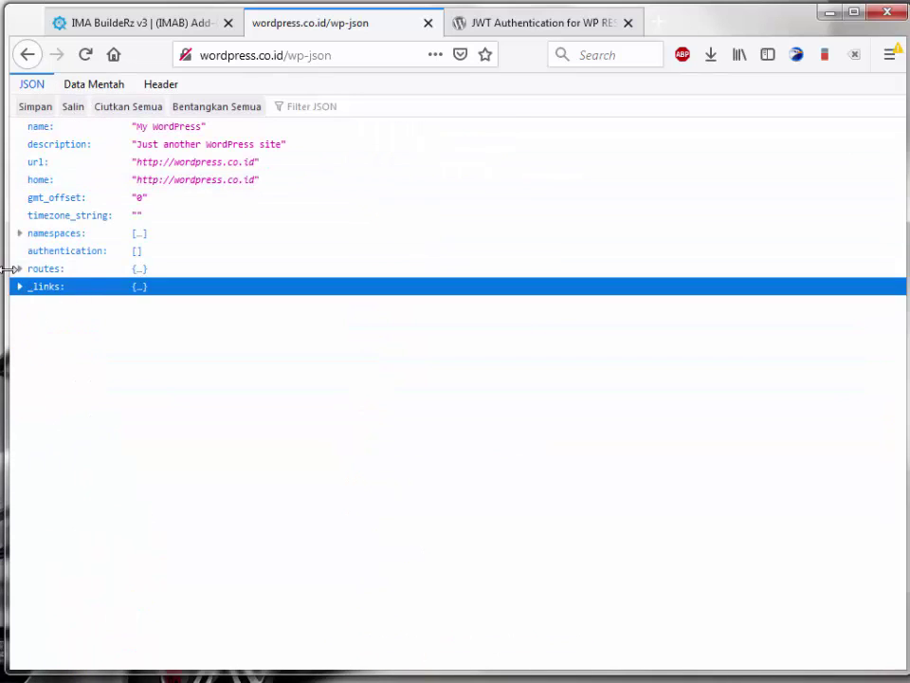
drag(8, 268, 8, 269)
click(20, 269)
Step: Open the /jwt-auth/v1/token route's _links self URL in a new tab
scroll(59, 313, down, 6)
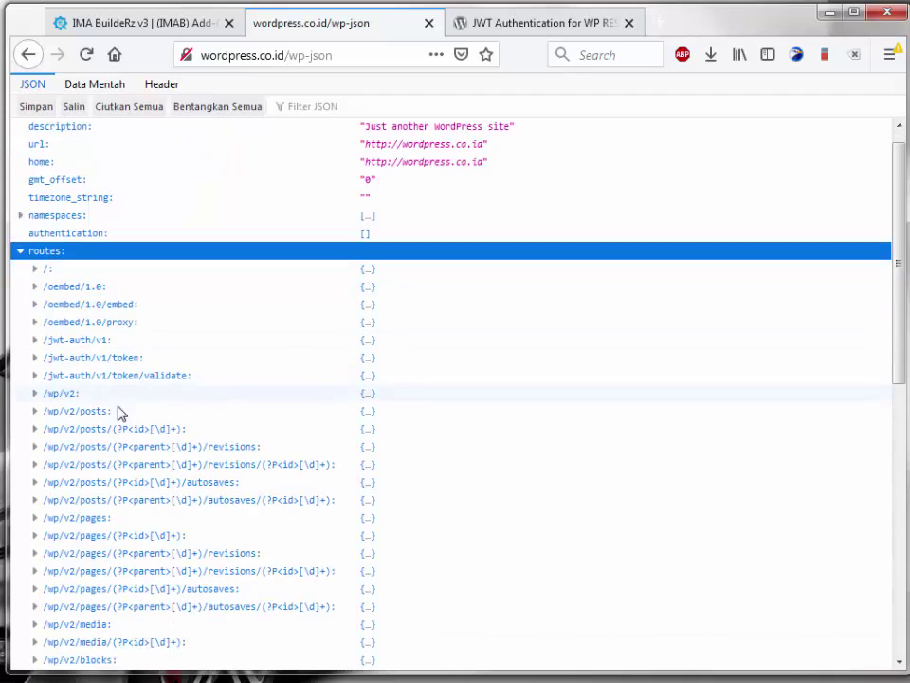
scroll(96, 446, down, 4)
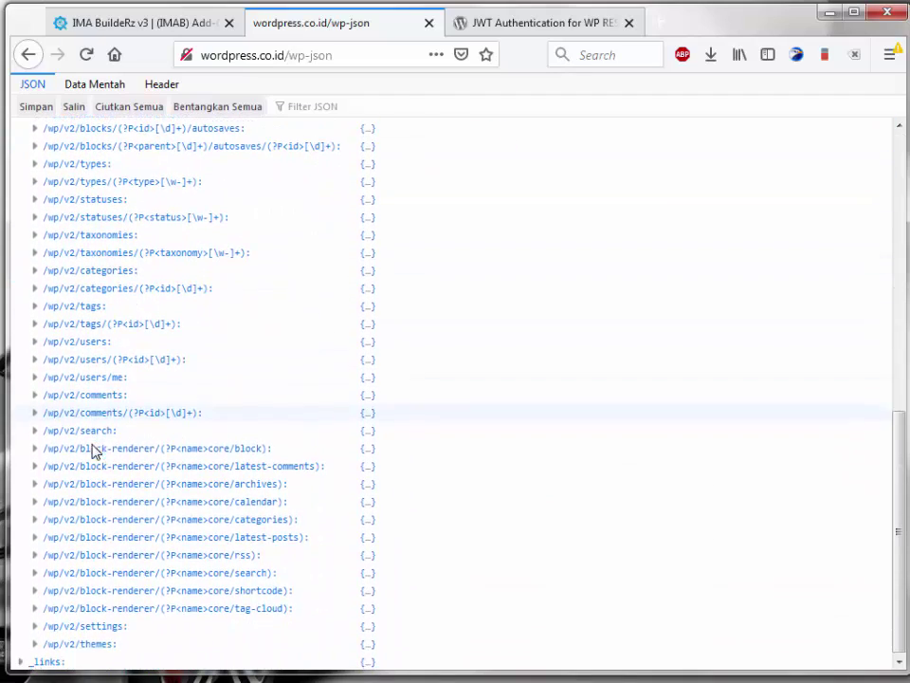
scroll(114, 517, up, 5)
scroll(107, 498, up, 4)
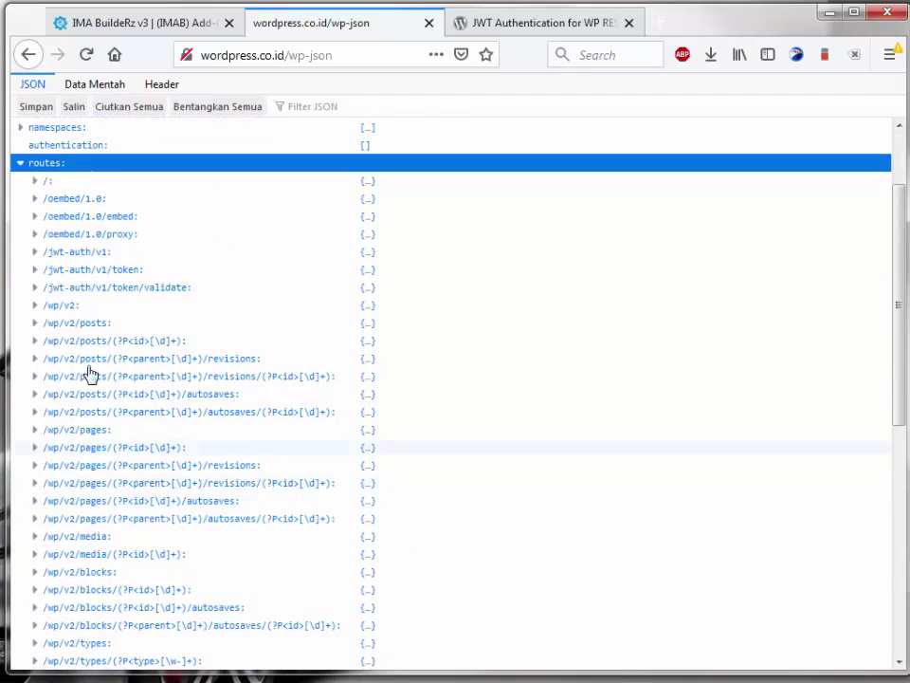
click(85, 275)
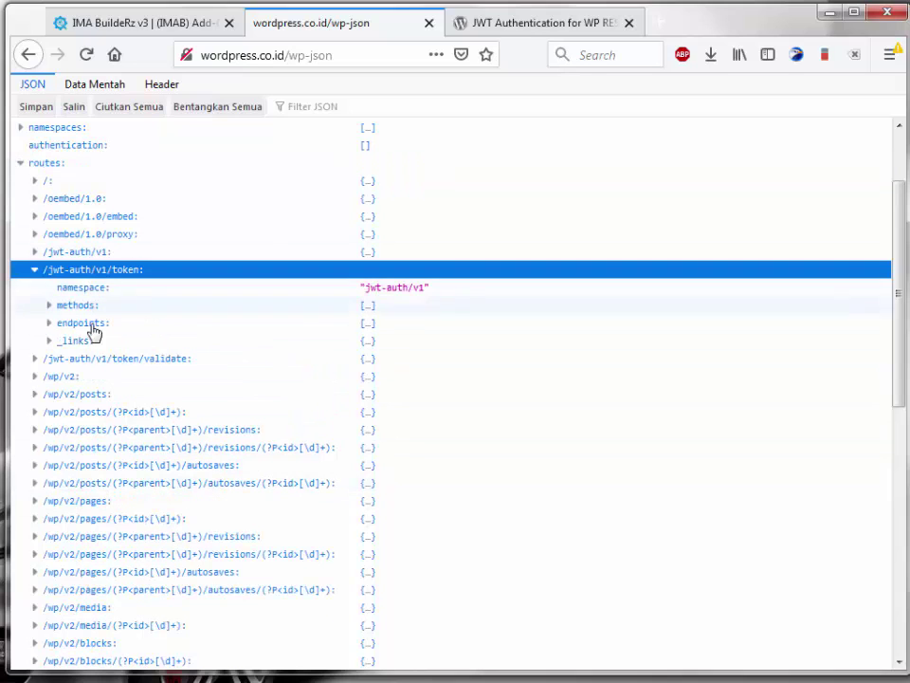
click(55, 341)
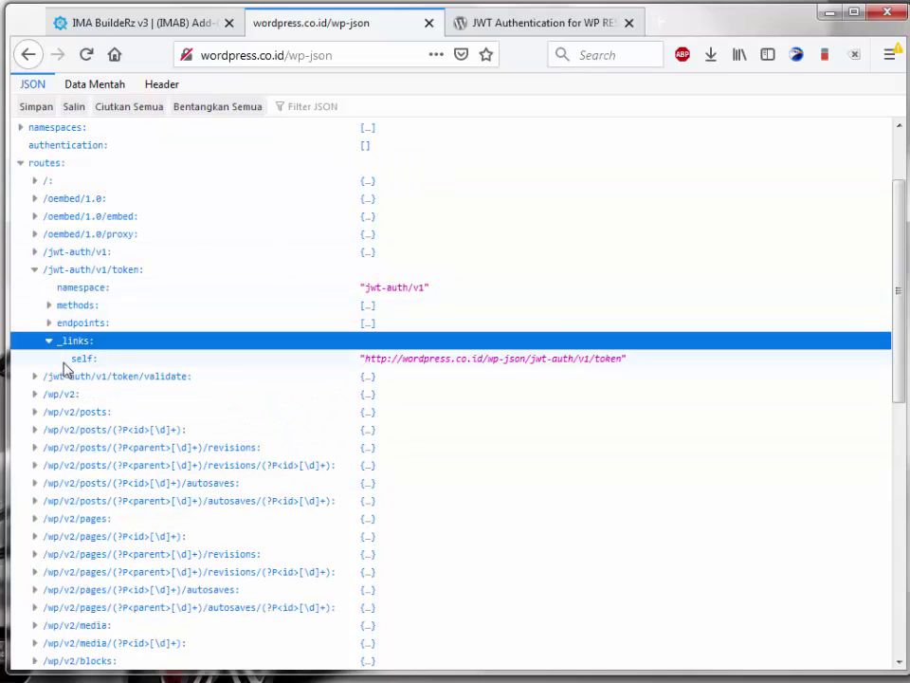
click(507, 368)
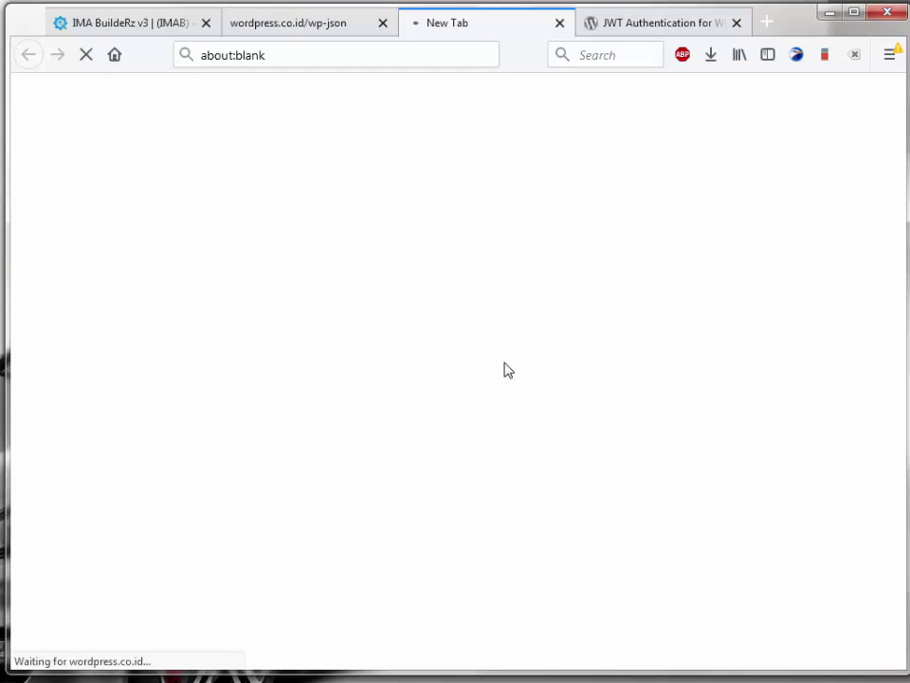
Step: Select the full token endpoint address, then return to the wp-json tab
click(362, 55)
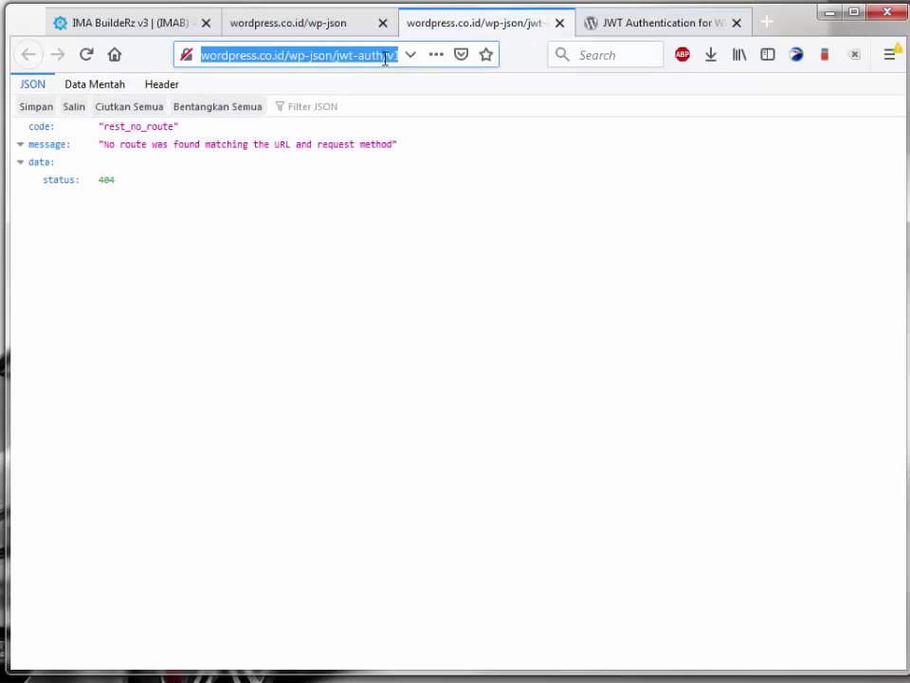
click(384, 55)
drag(289, 54, 429, 77)
click(347, 55)
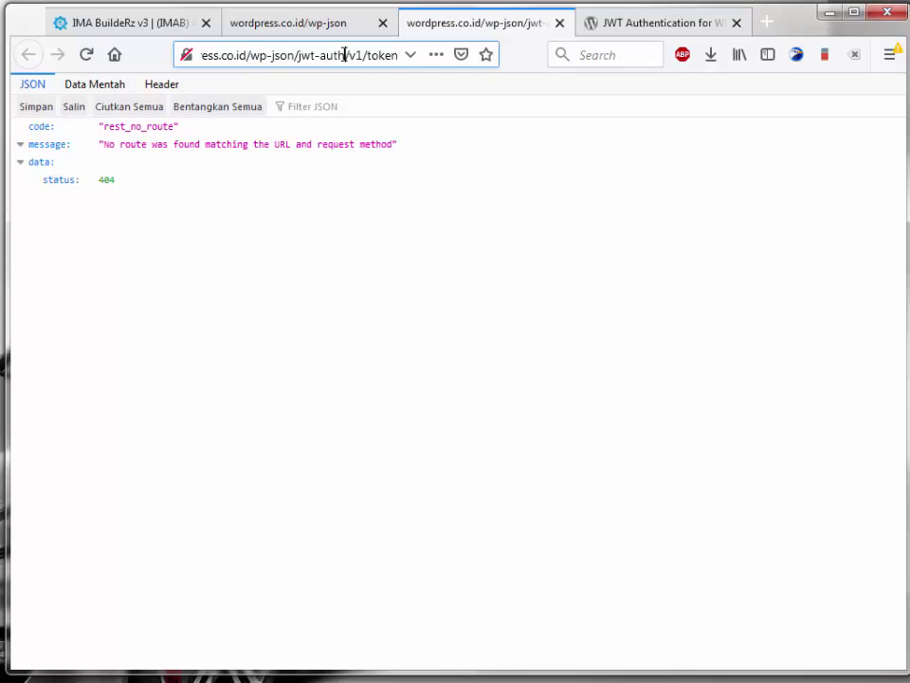
triple_click(344, 54)
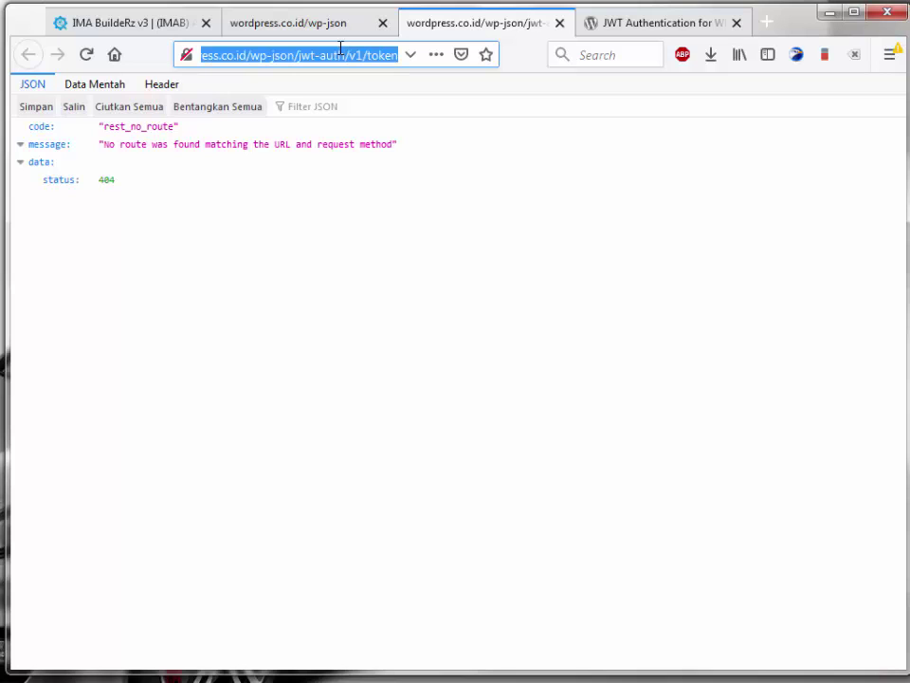
click(290, 34)
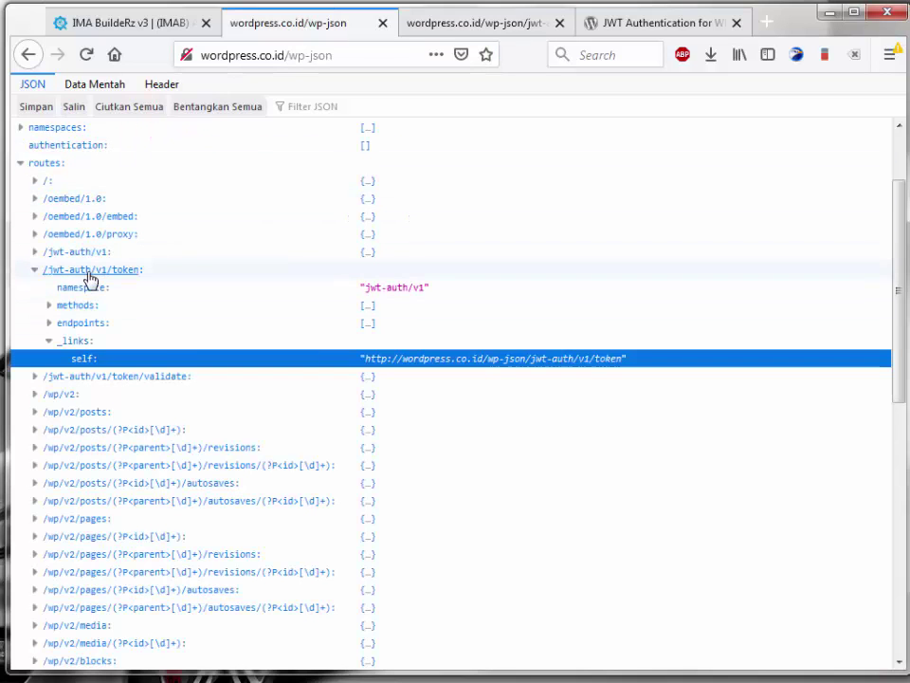
Step: Paste the token endpoint URL into the JWT Auth URL Token field
click(119, 22)
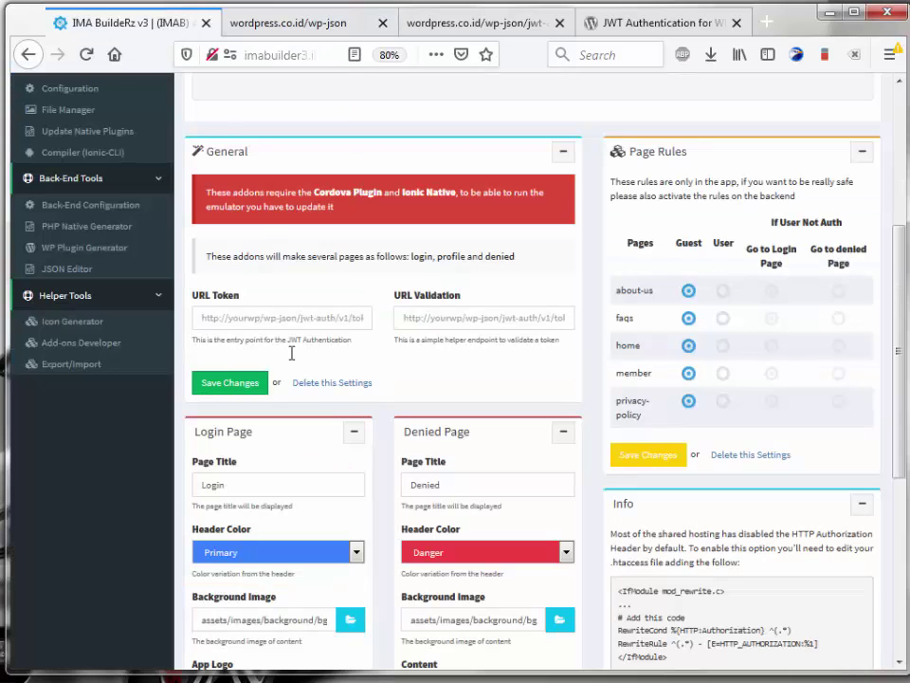
click(245, 317)
key(ctrl+v)
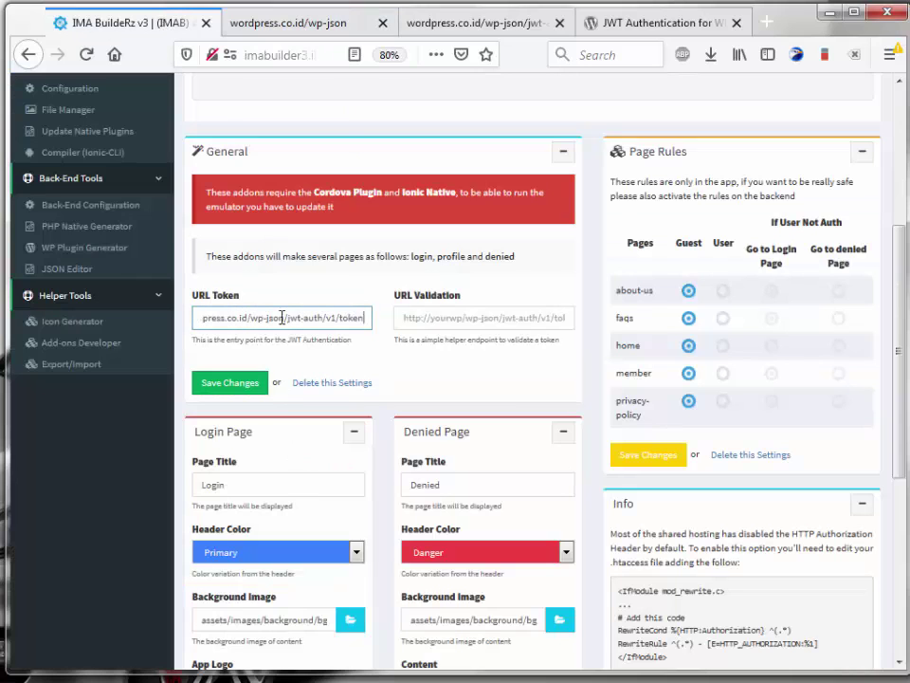
Step: Open the /jwt-auth/v1/token/validate route's self link and select its address
click(450, 27)
click(306, 27)
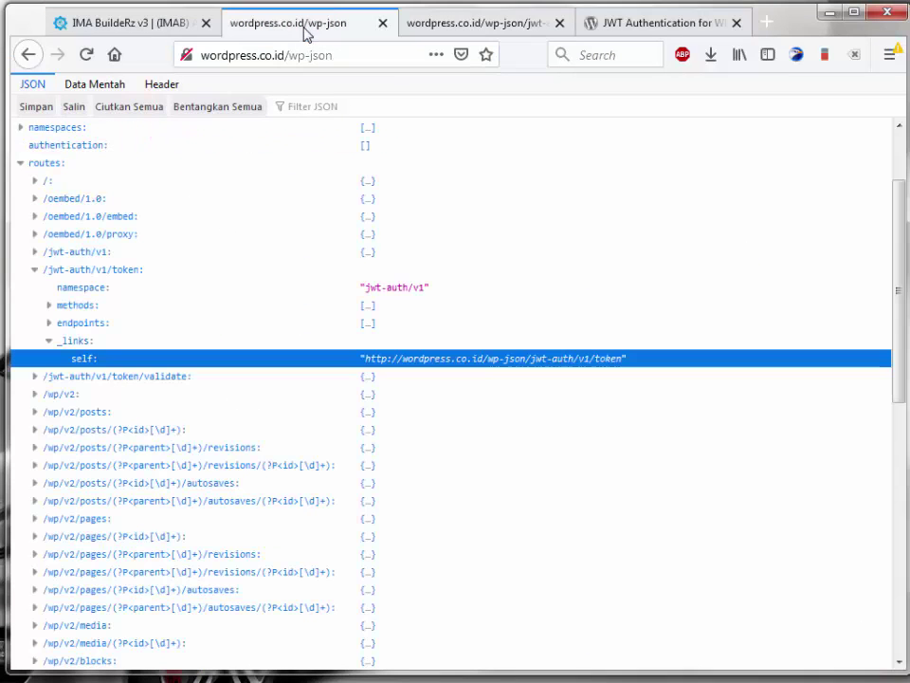
click(35, 270)
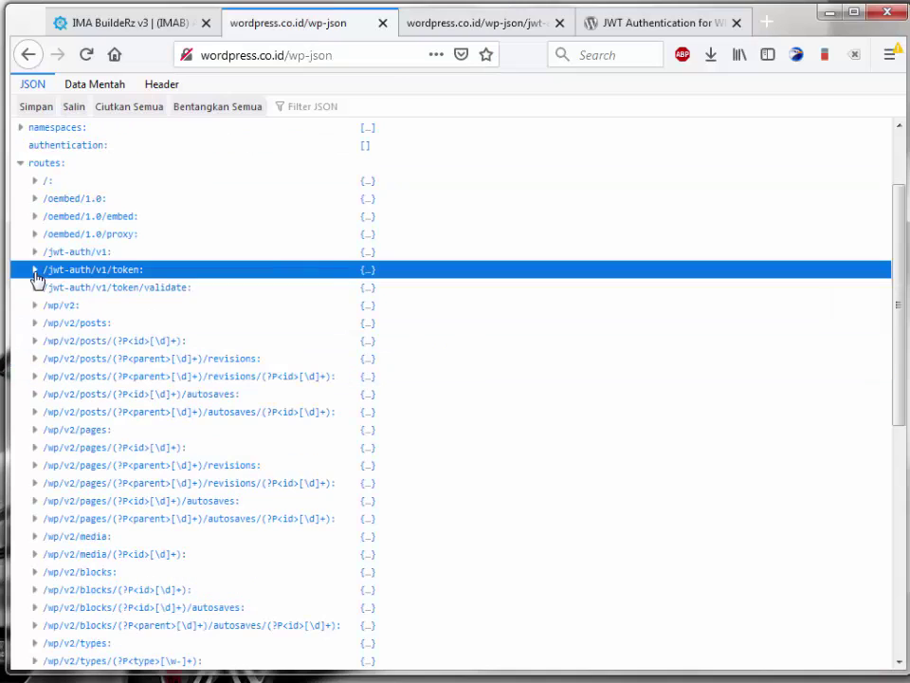
click(35, 287)
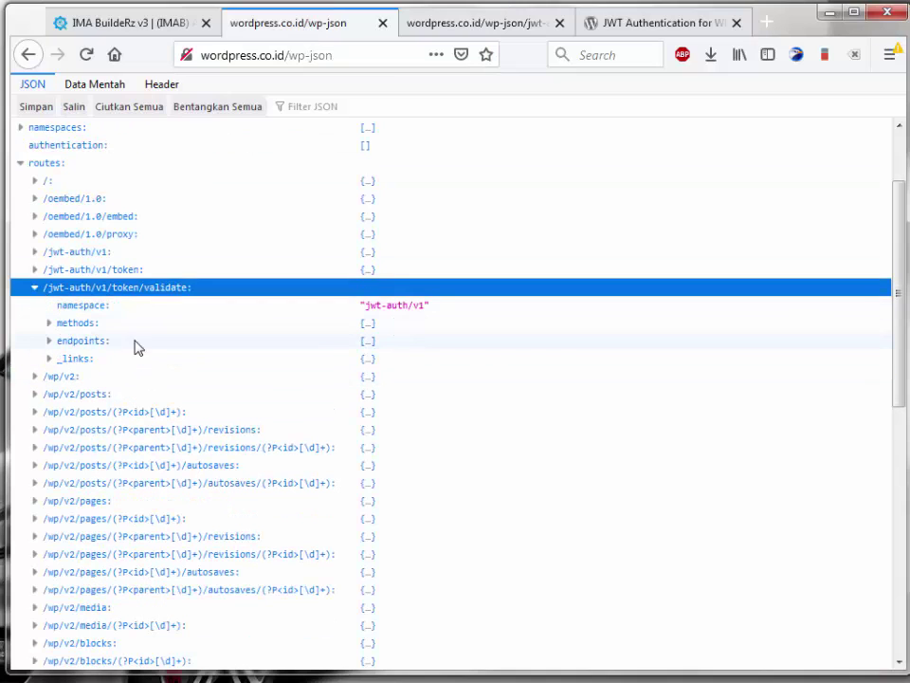
click(48, 360)
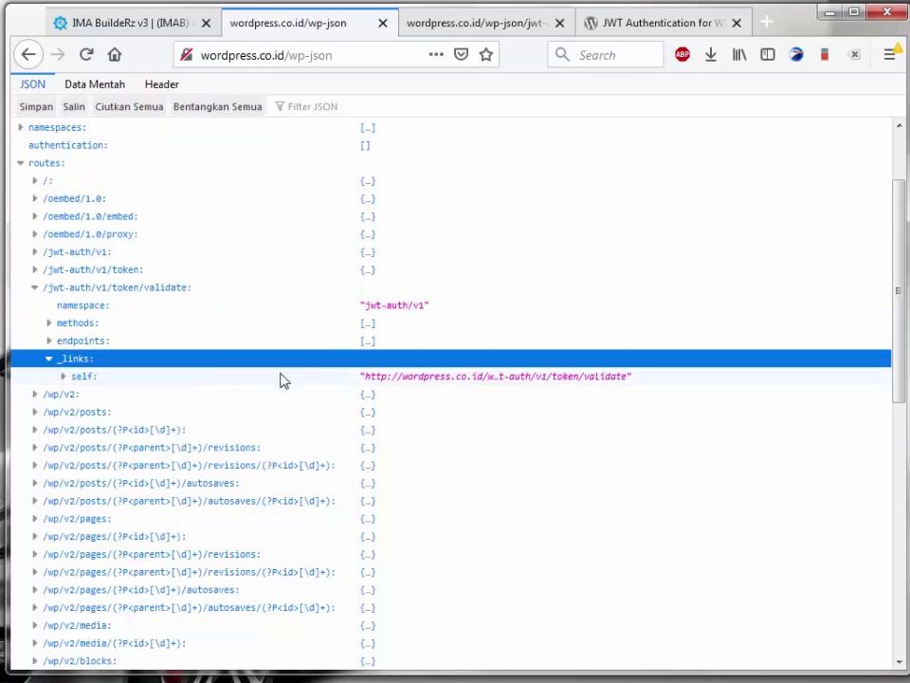
click(470, 380)
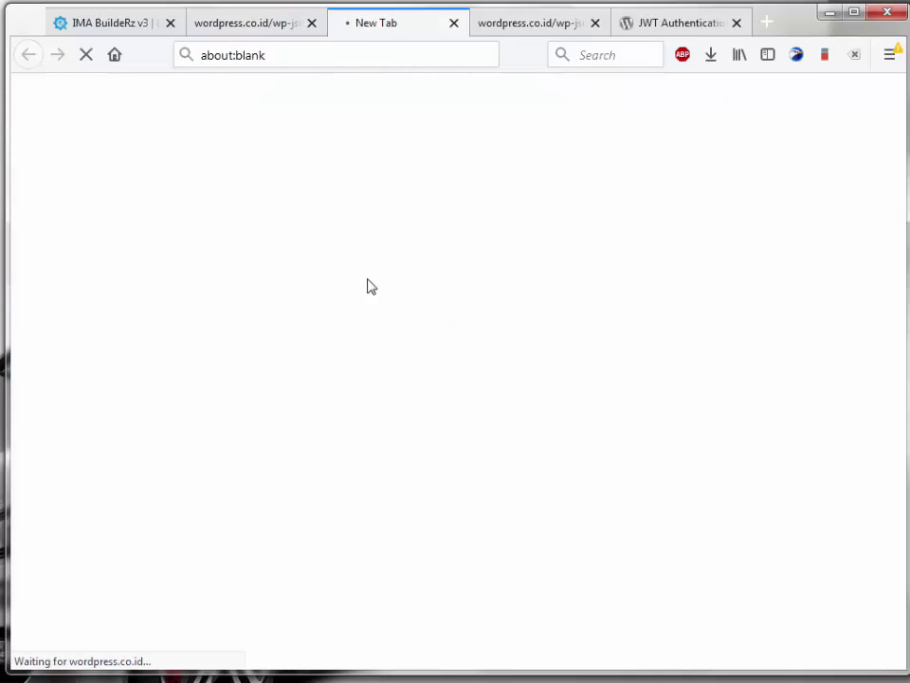
click(310, 62)
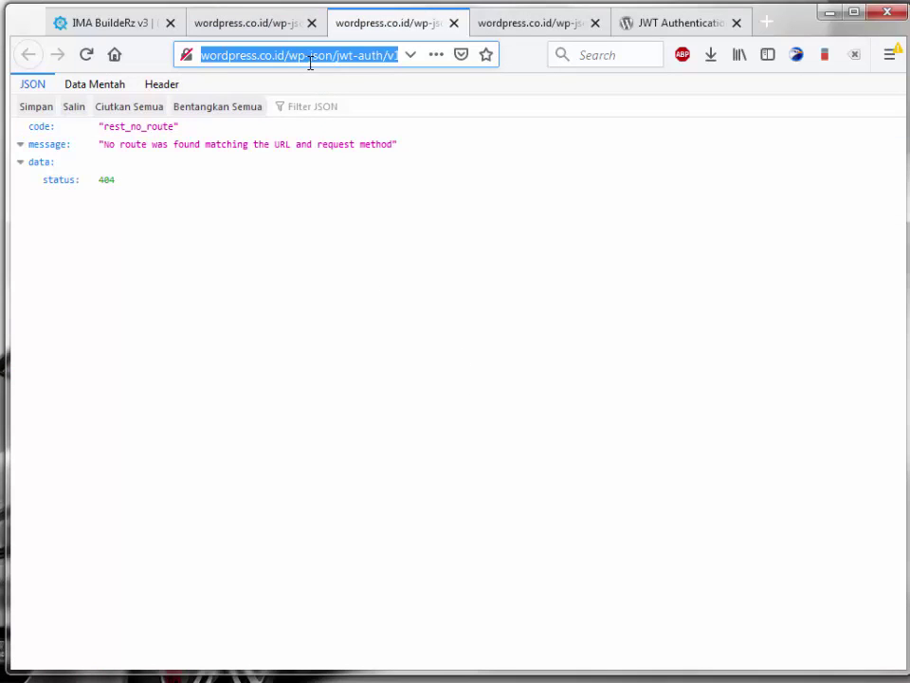
Step: Paste the validate endpoint URL into URL Validation and save the JWT Auth settings
click(118, 23)
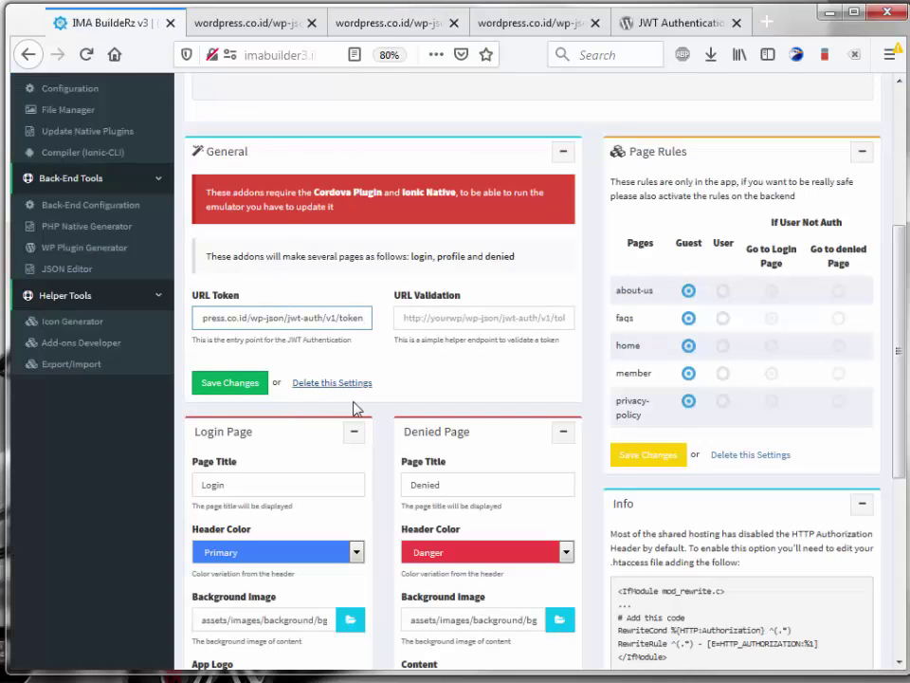
click(495, 320)
key(ctrl+v)
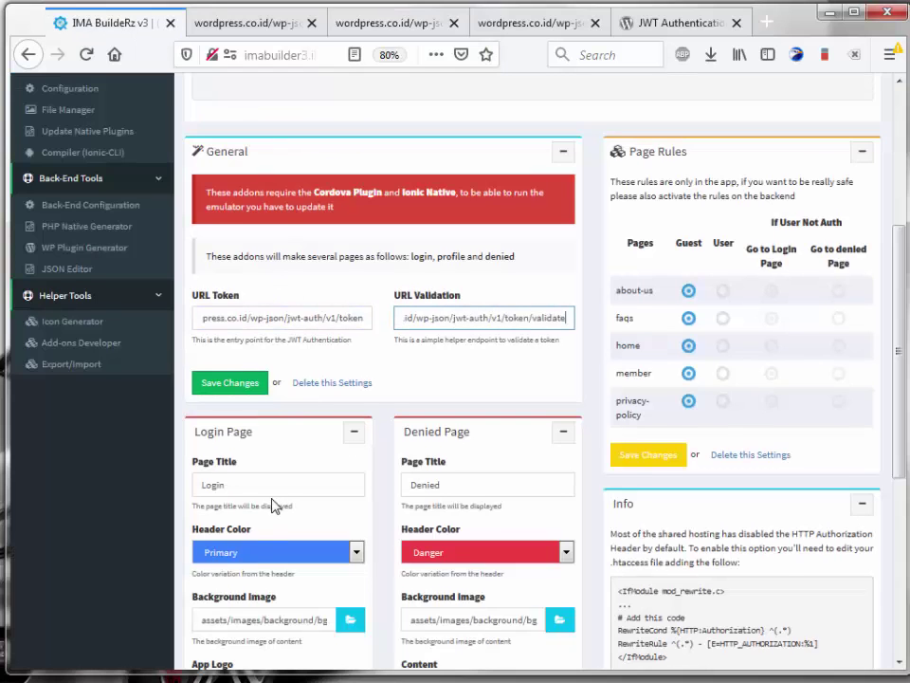
scroll(273, 505, down, 6)
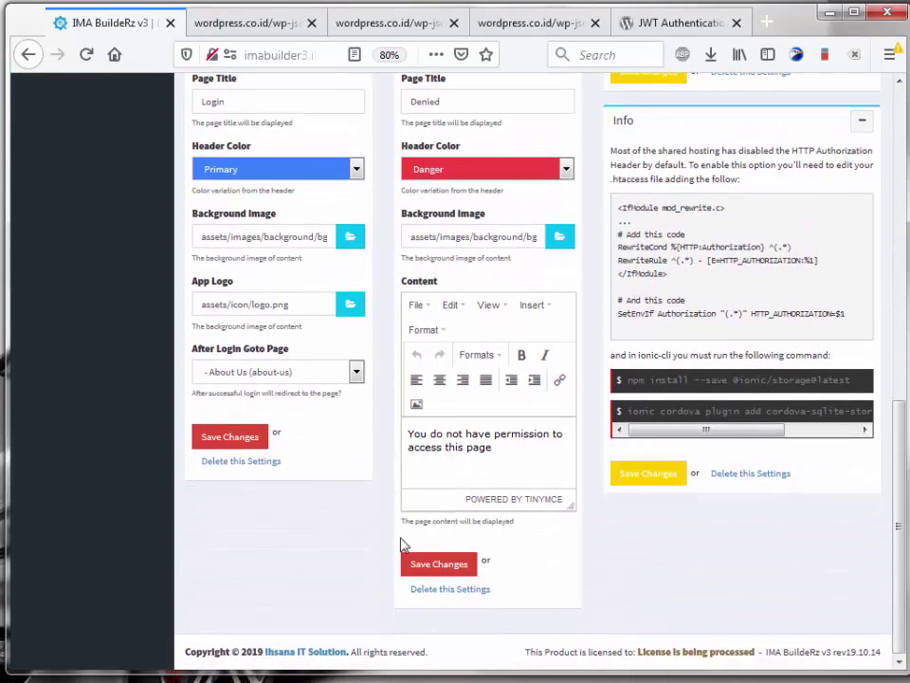
click(427, 574)
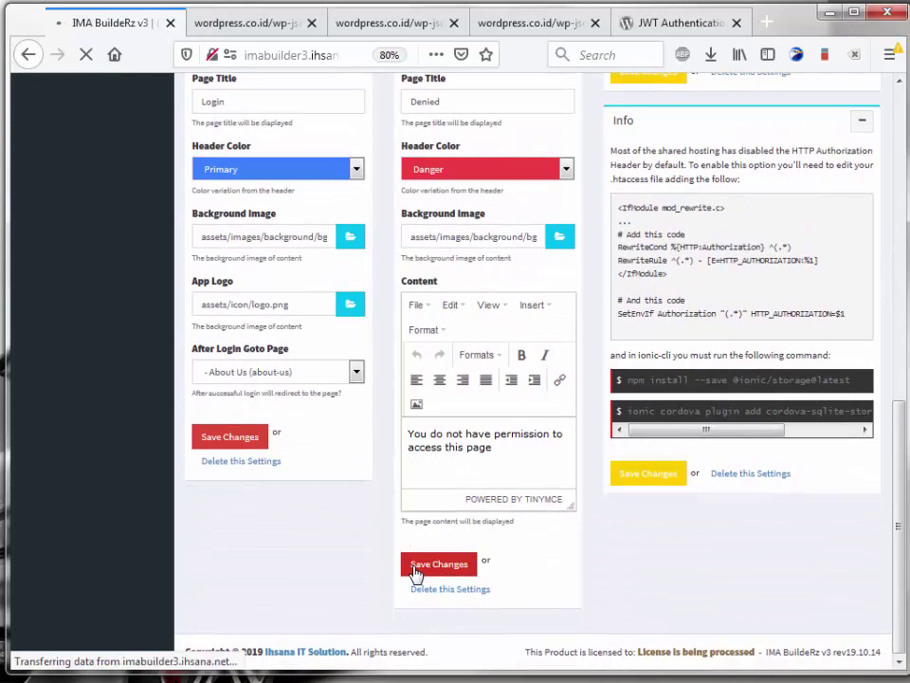
scroll(404, 541, down, 5)
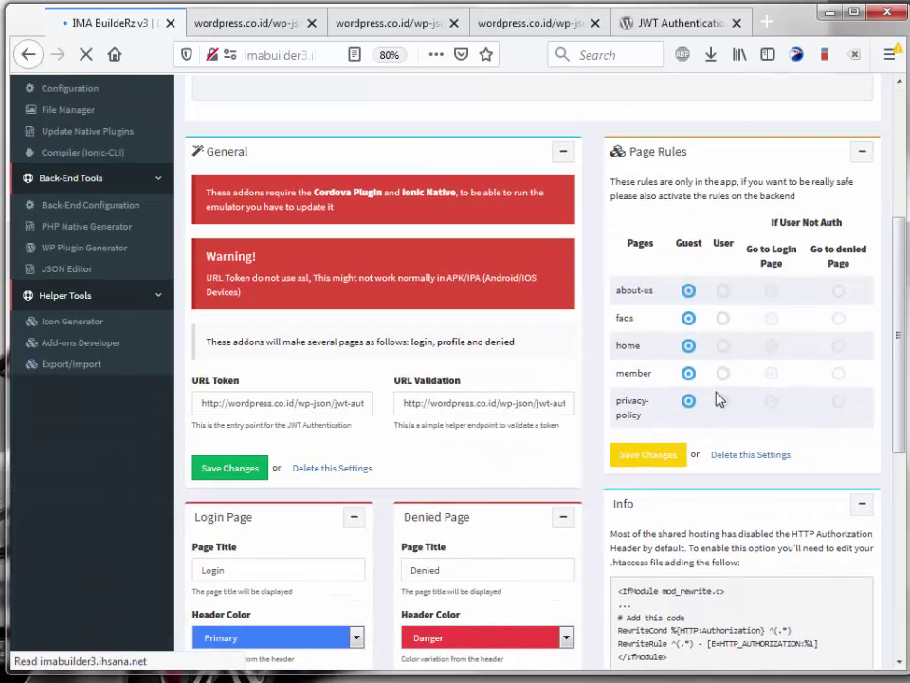
Step: Set the member page rule to User with Go to Login Page, and save the page rules
drag(630, 375, 694, 382)
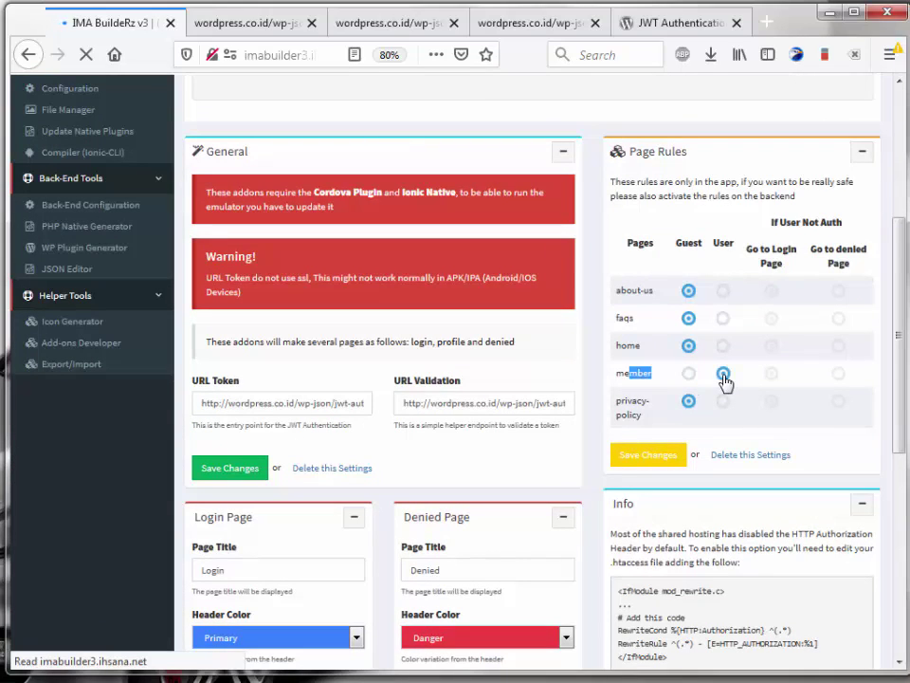
click(689, 383)
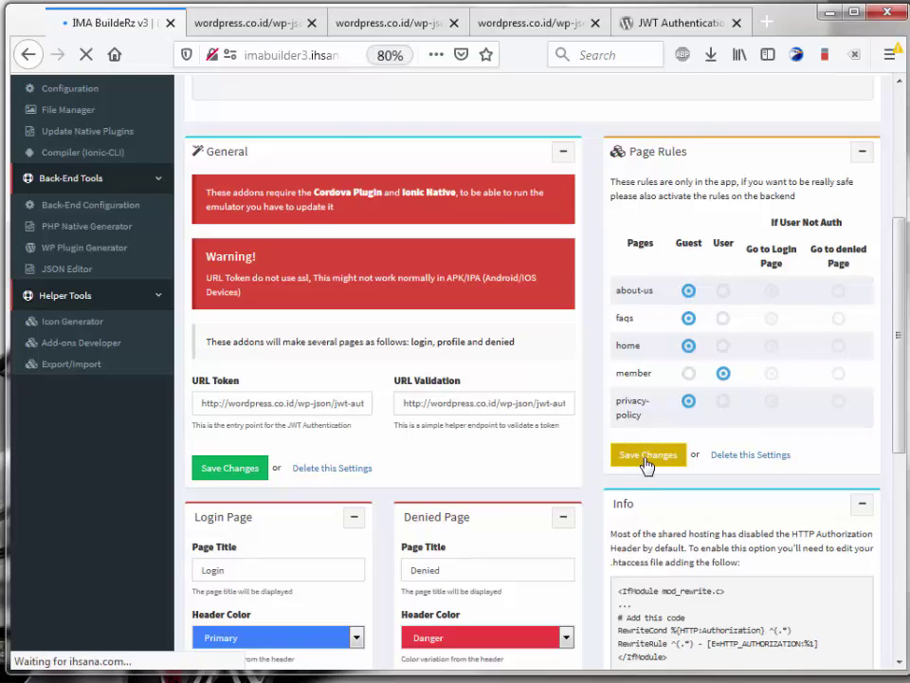
scroll(651, 471, down, 2)
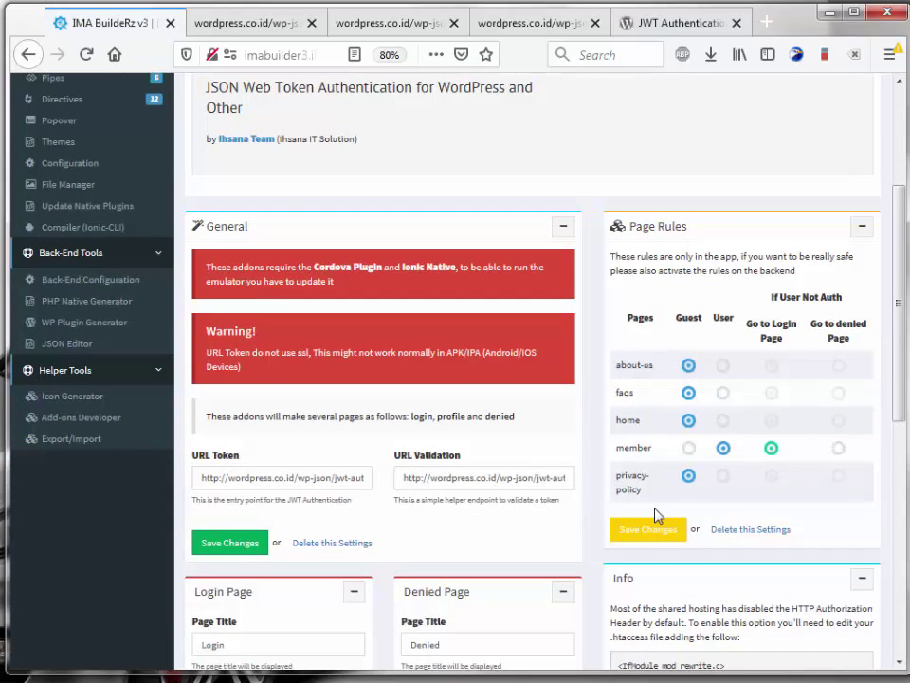
click(645, 533)
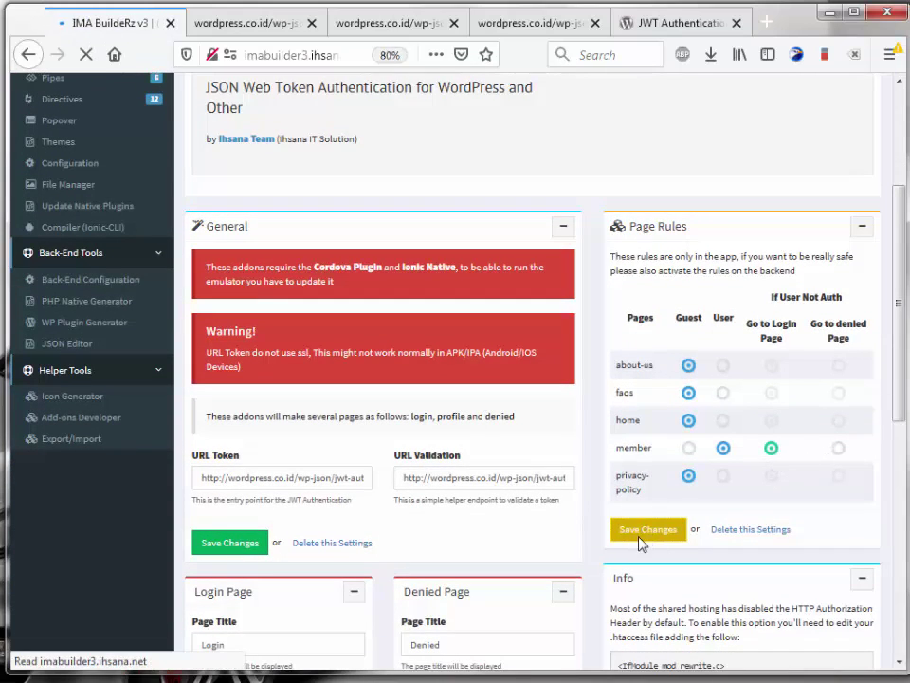
scroll(630, 532, down, 3)
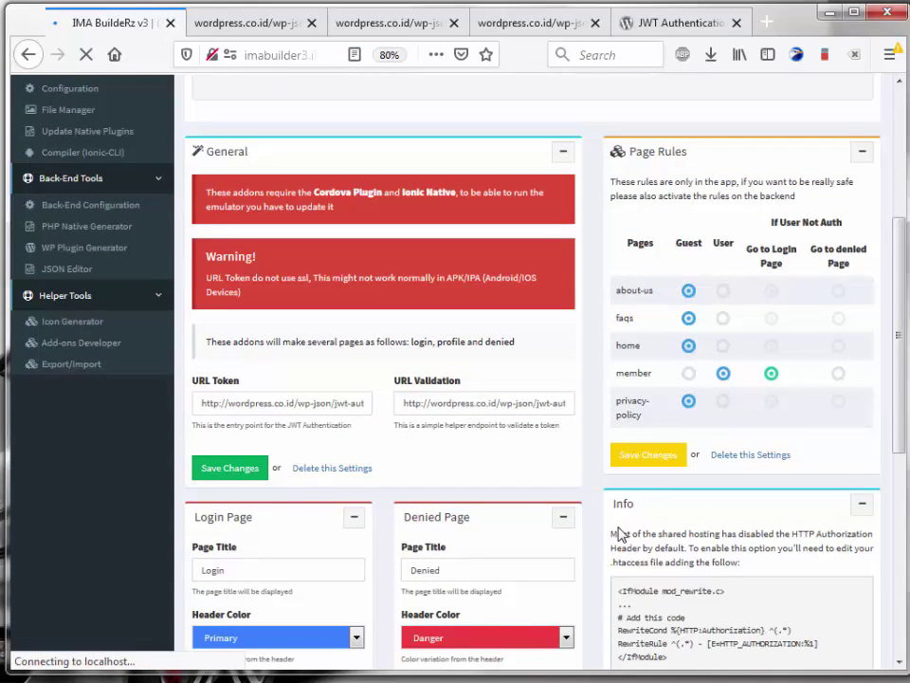
scroll(606, 513, down, 3)
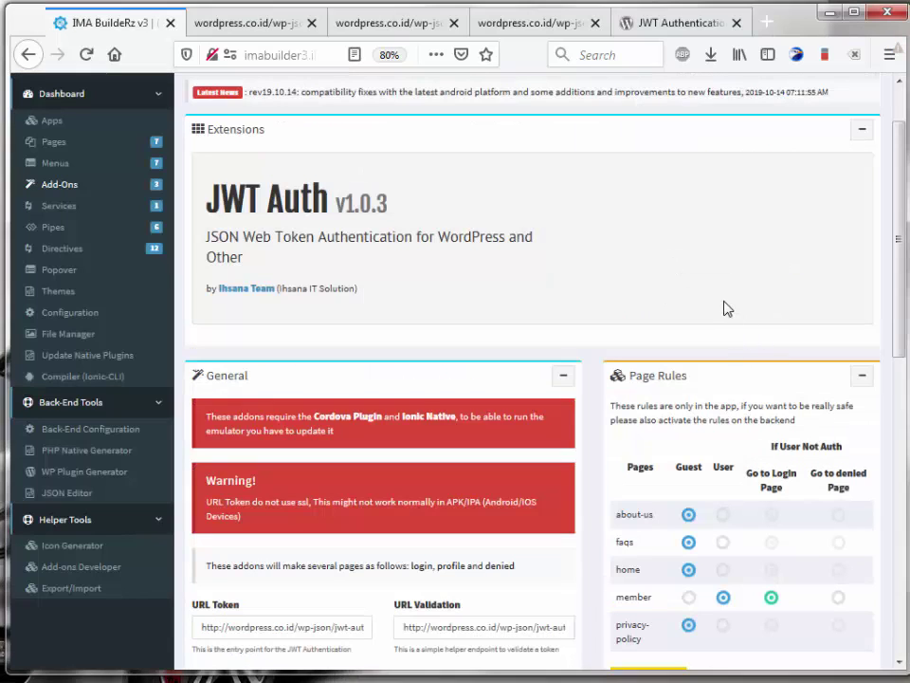
Step: Copy the 'ionic serve --devapp' command shown in the emulator preview panel
scroll(732, 307, up, 2)
click(875, 90)
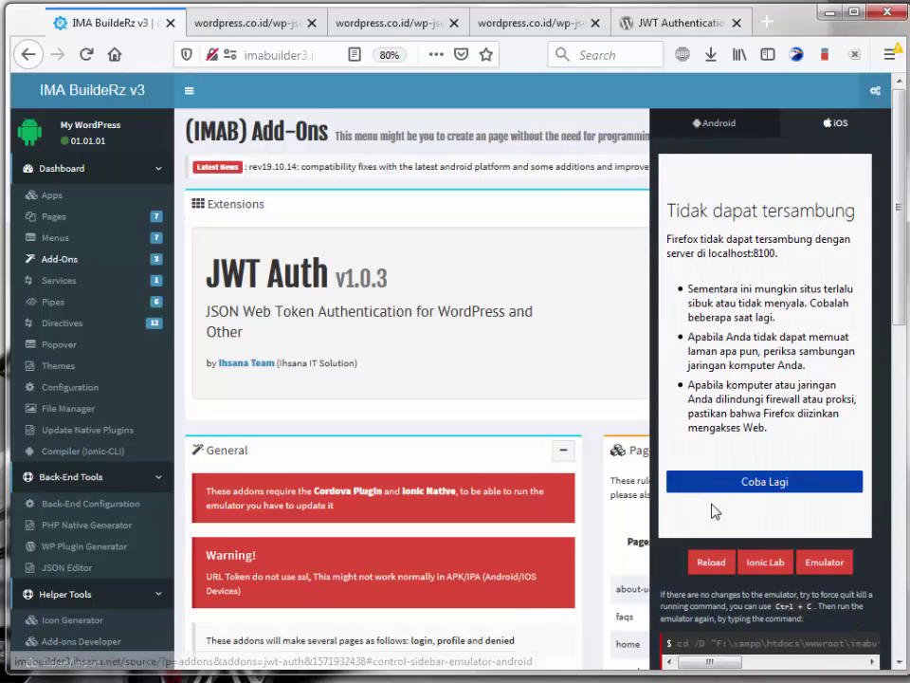
scroll(721, 503, down, 3)
triple_click(707, 612)
right_click(731, 615)
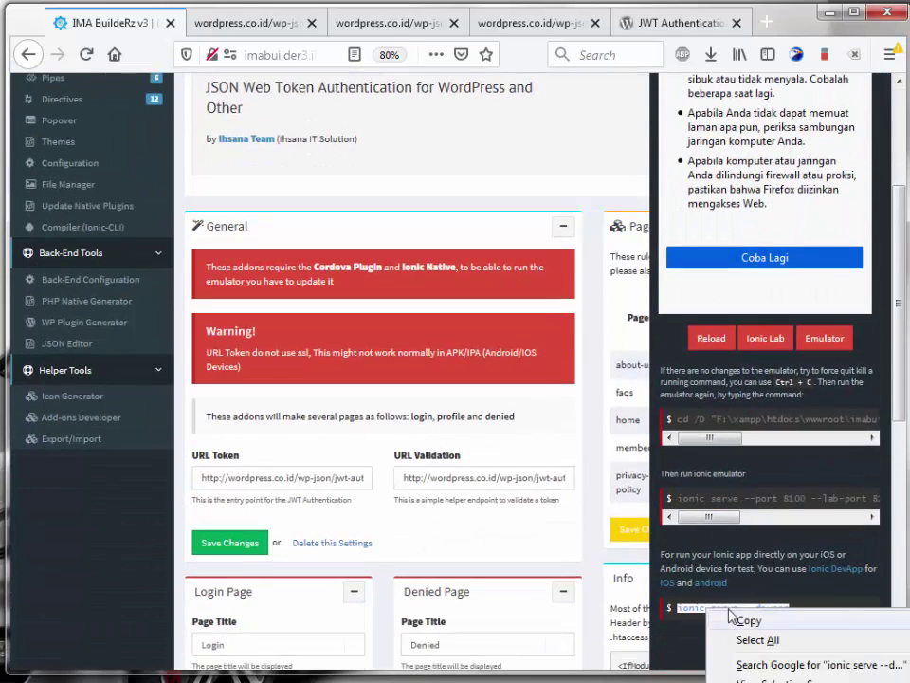
click(749, 621)
Step: Run 'ionic serve --devapp' in the Node.js prompt, then reload the emulator app preview
key(alt+Tab)
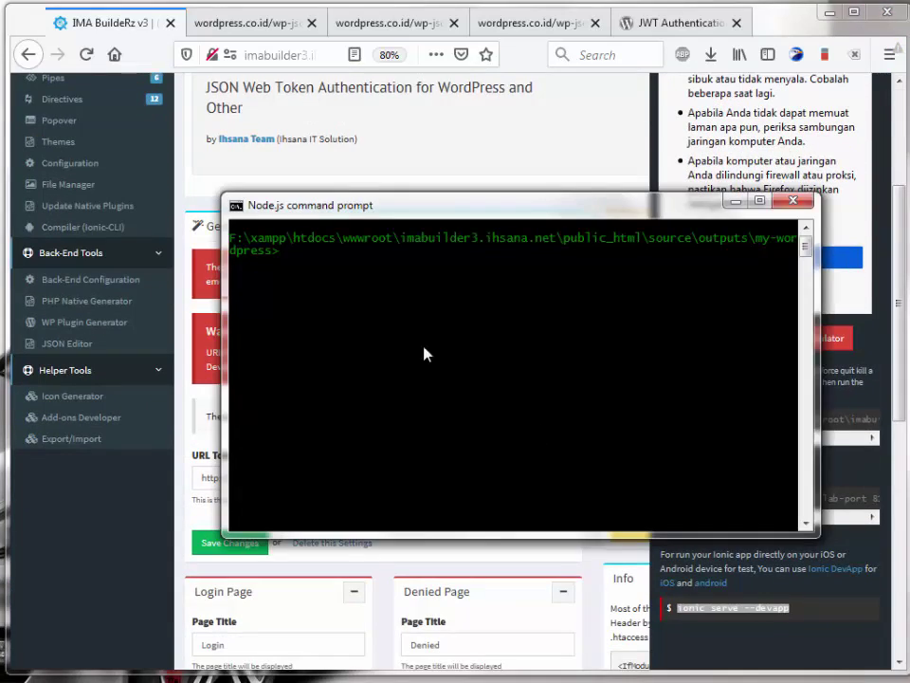
right_click(404, 321)
click(444, 368)
key(Return)
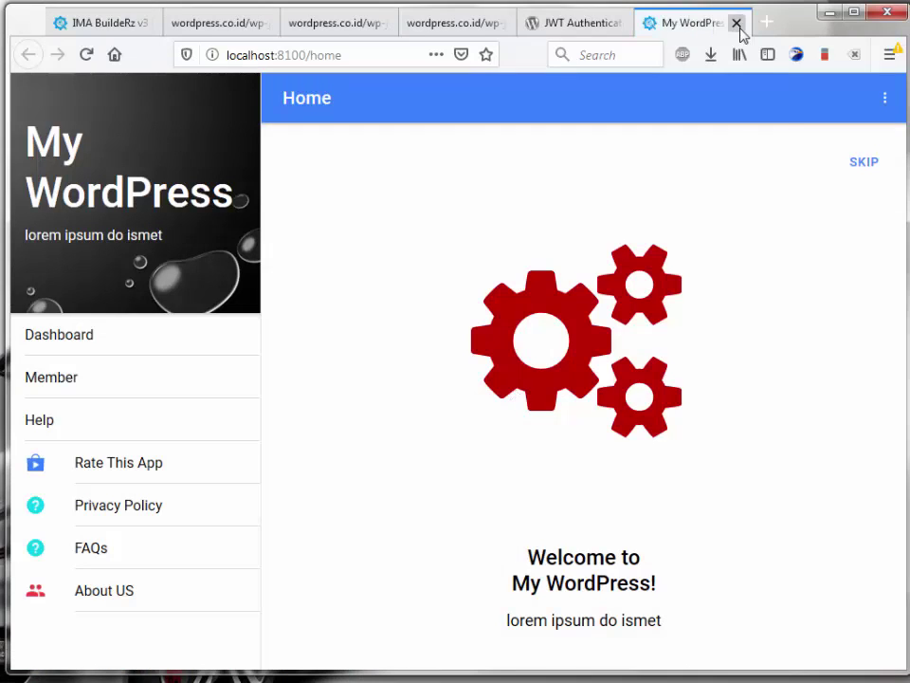
click(737, 23)
click(754, 275)
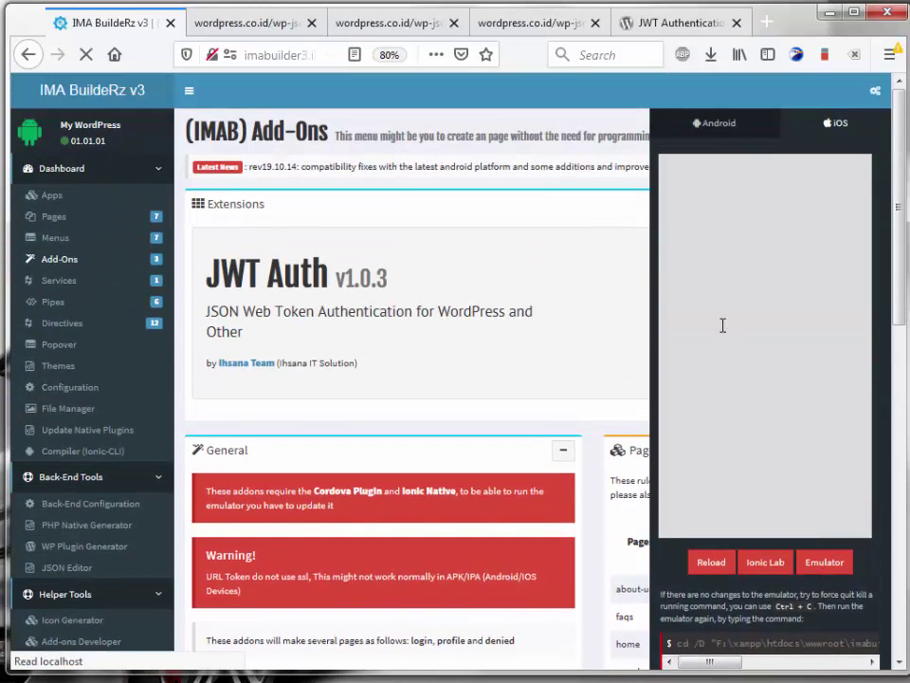
Step: Log in through the Member page's login form with the test account's user name and password
click(678, 175)
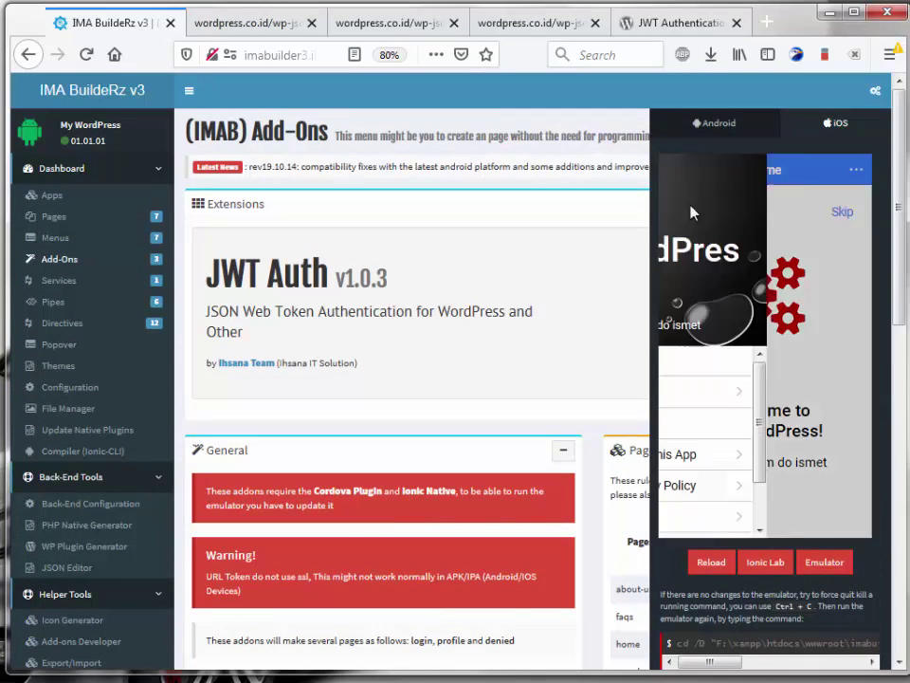
click(707, 403)
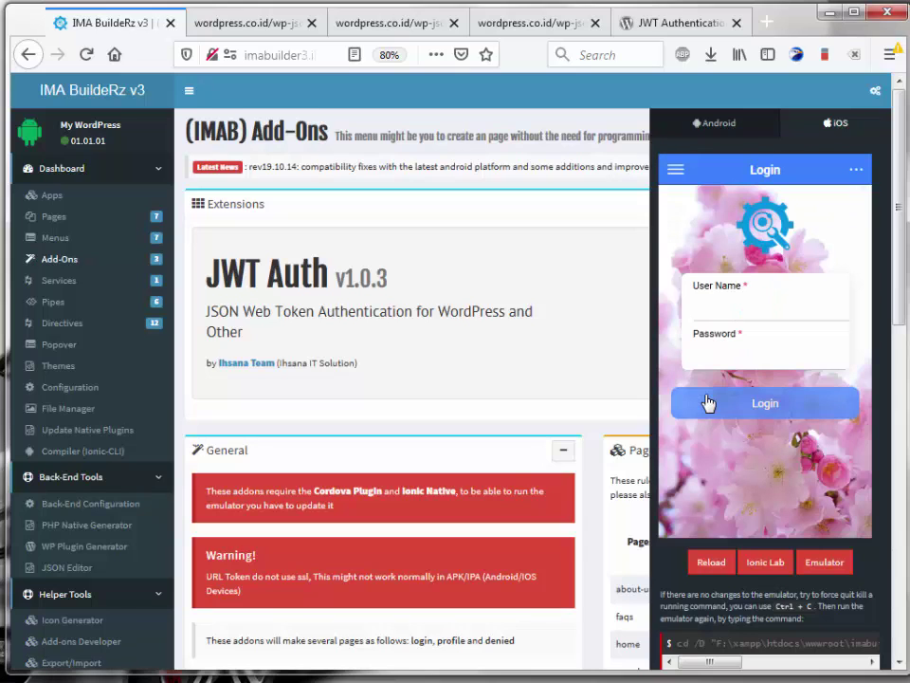
click(743, 313)
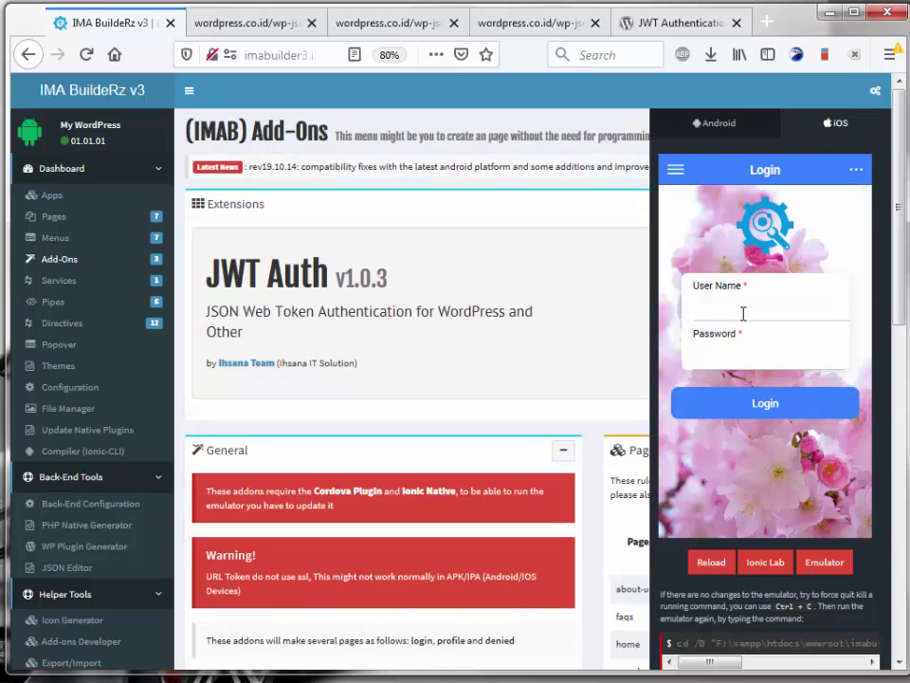
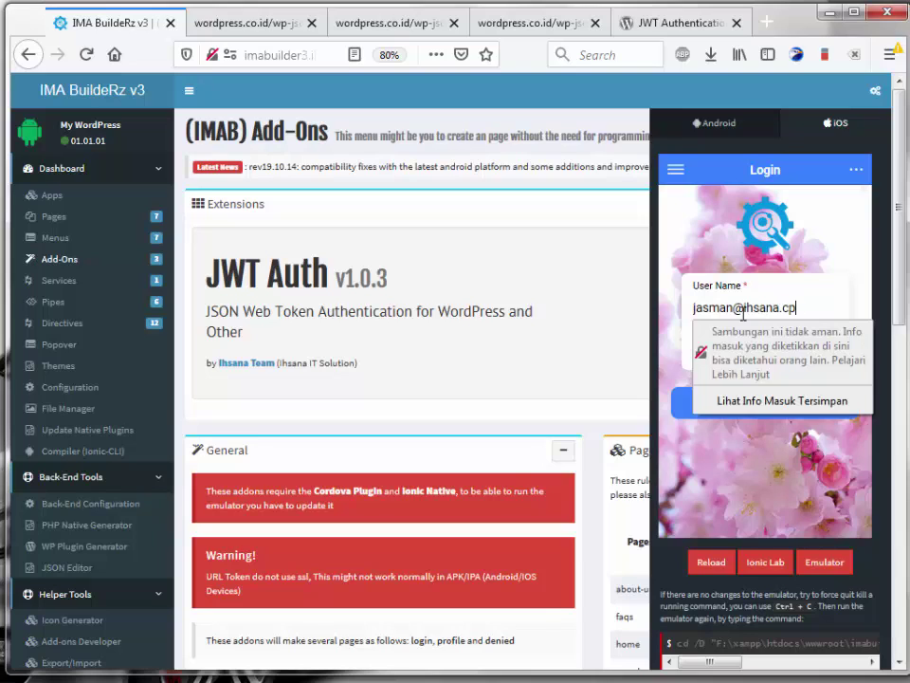
key(Tab)
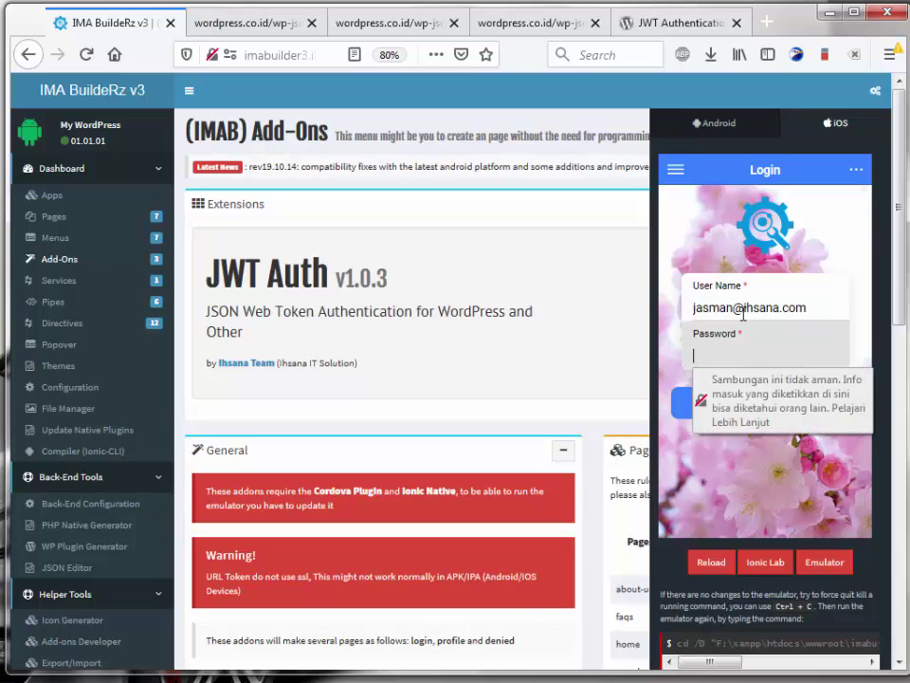
text(12345)
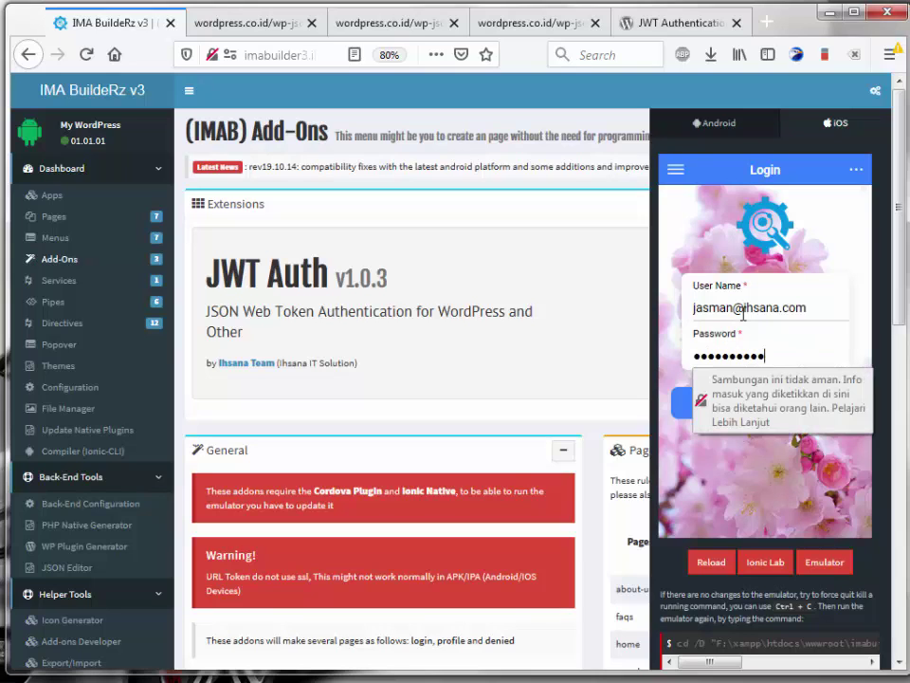
click(792, 313)
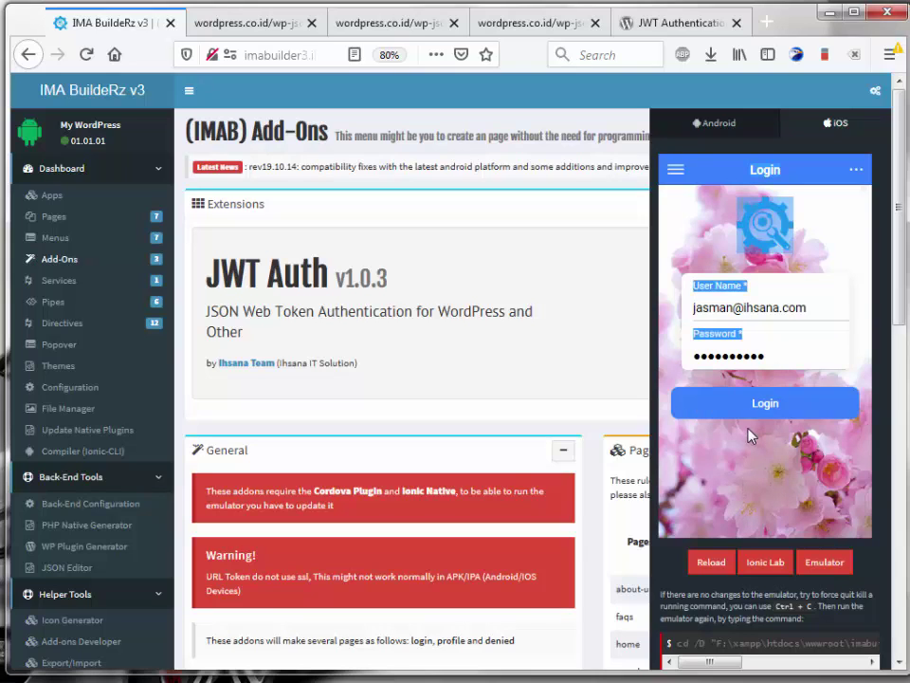
click(766, 402)
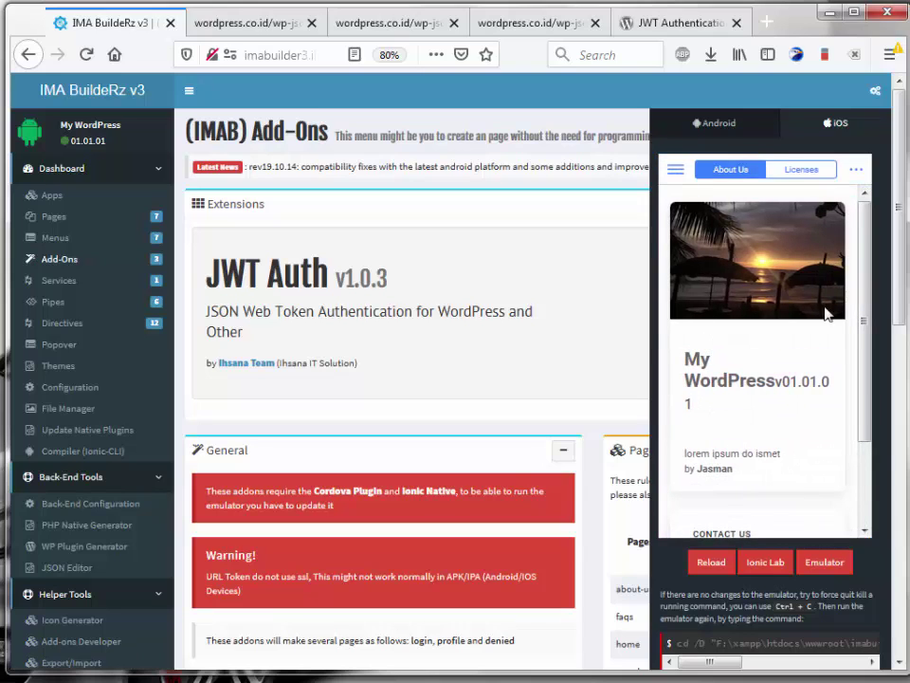
Step: Open the app's side menu and go to the now-accessible Member page
scroll(823, 410, down, 2)
scroll(822, 413, up, 2)
double_click(673, 171)
click(777, 403)
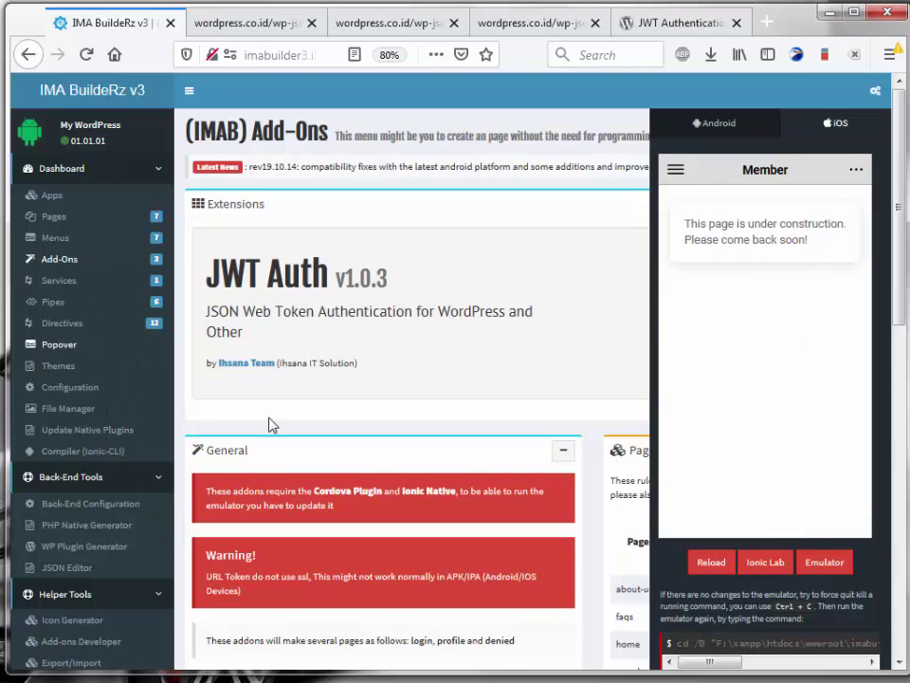
Step: Set After Login Goto Page to Member (member) in the Login Page panel and save
scroll(323, 446, down, 10)
scroll(313, 439, down, 4)
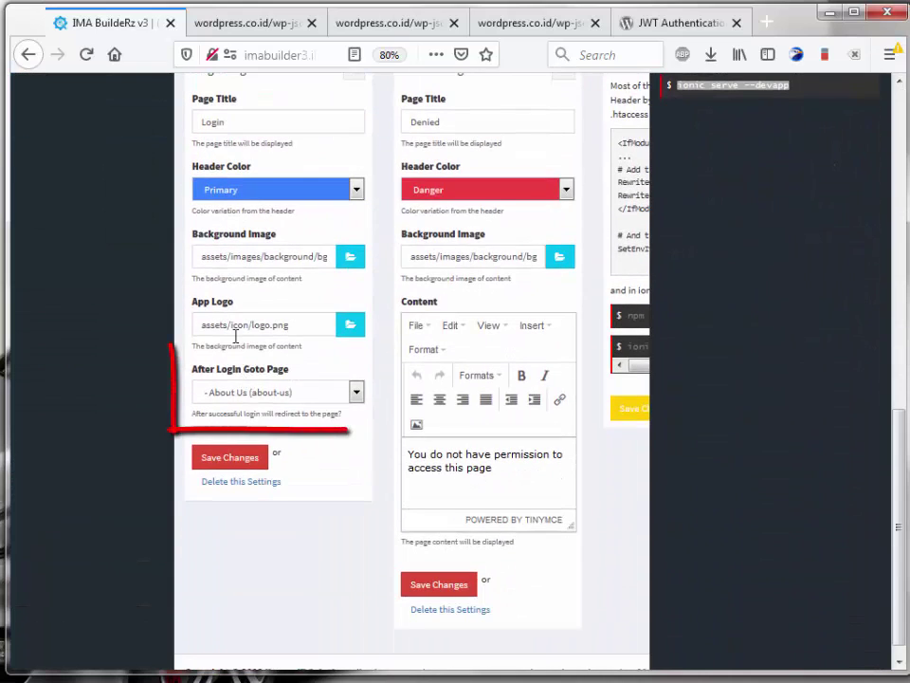
drag(233, 370, 294, 373)
click(301, 395)
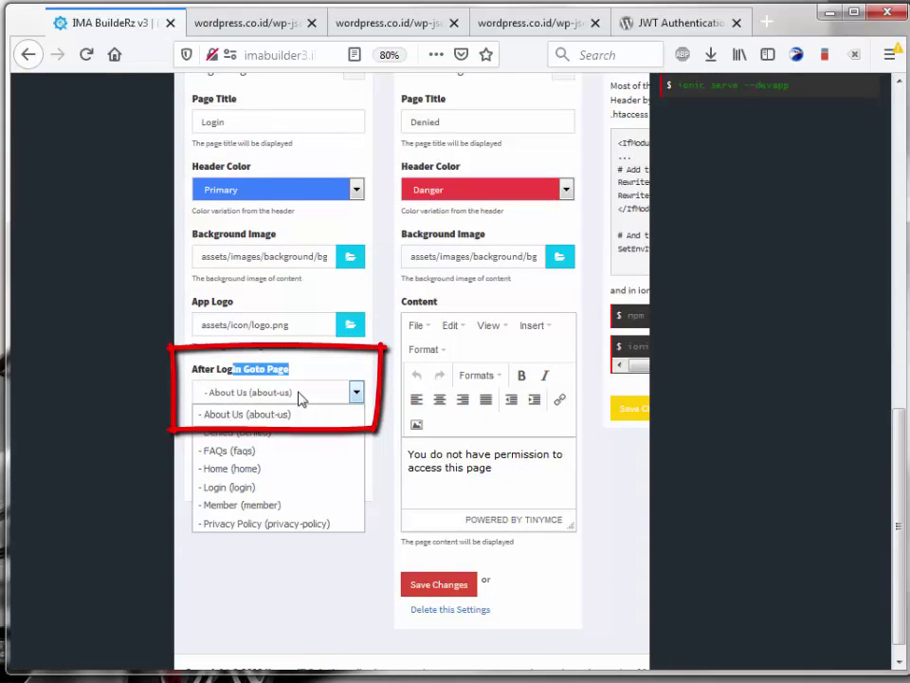
click(242, 503)
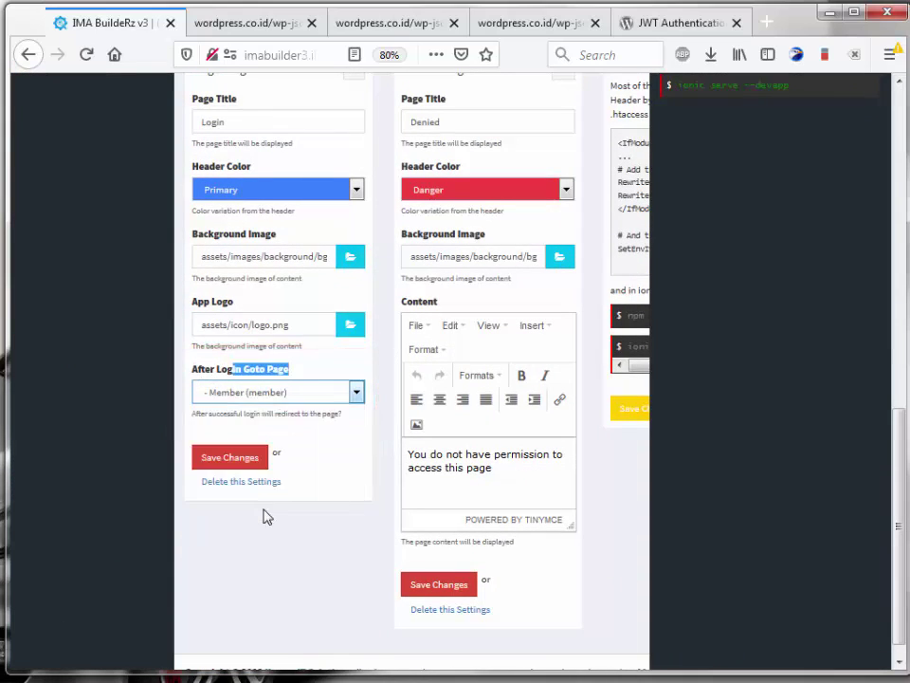
click(232, 460)
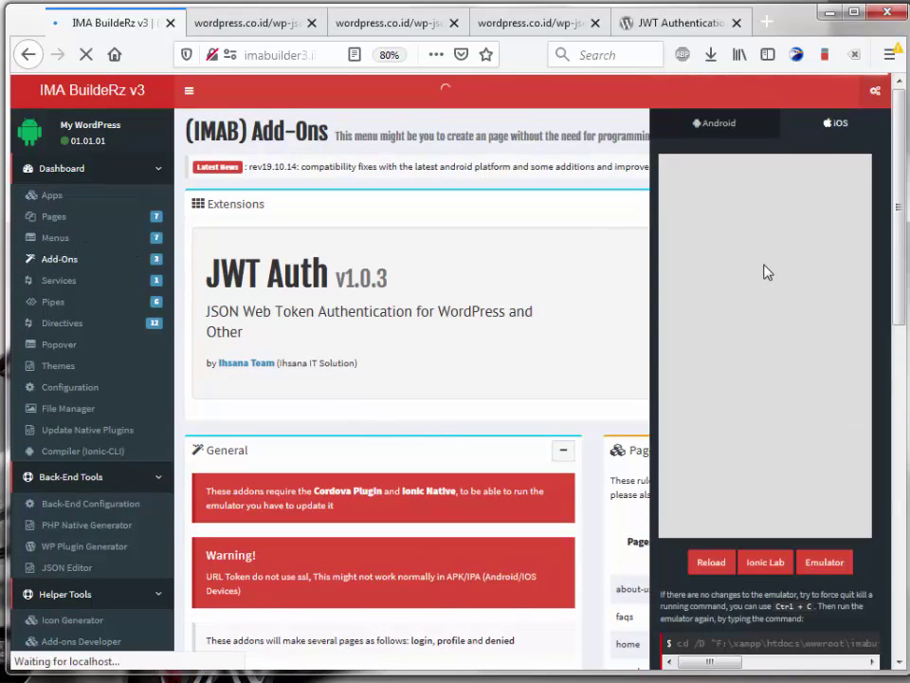
Step: Open the Member page from the app menu and check its popover, which lists only About Us
click(679, 172)
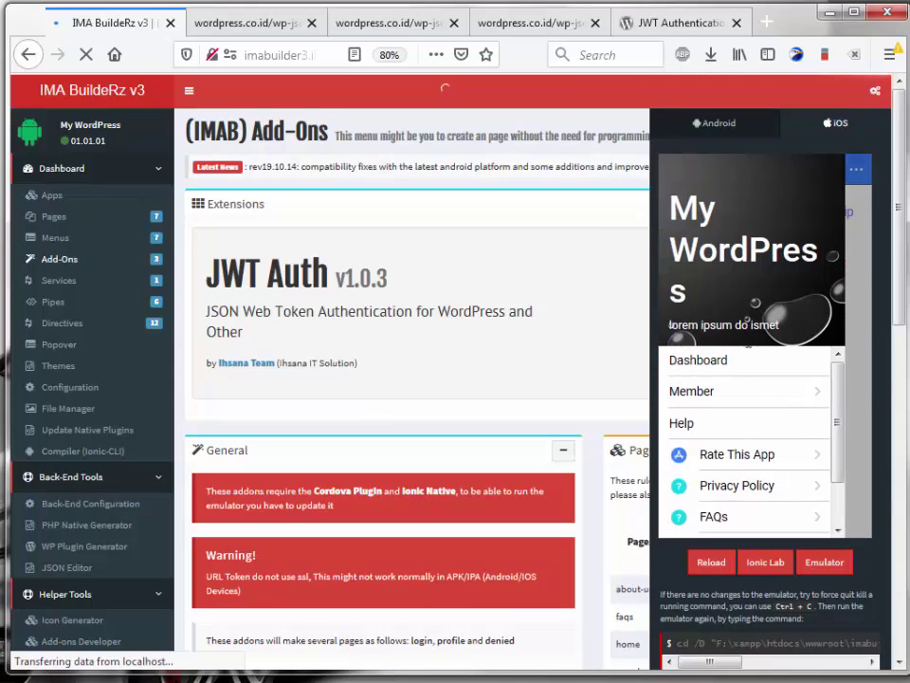
click(714, 396)
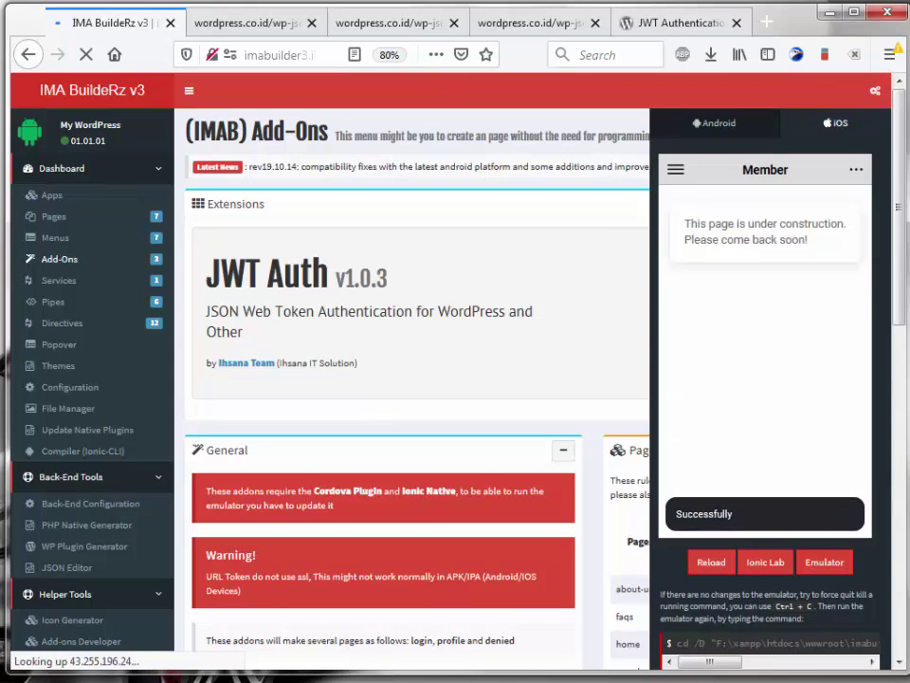
click(857, 170)
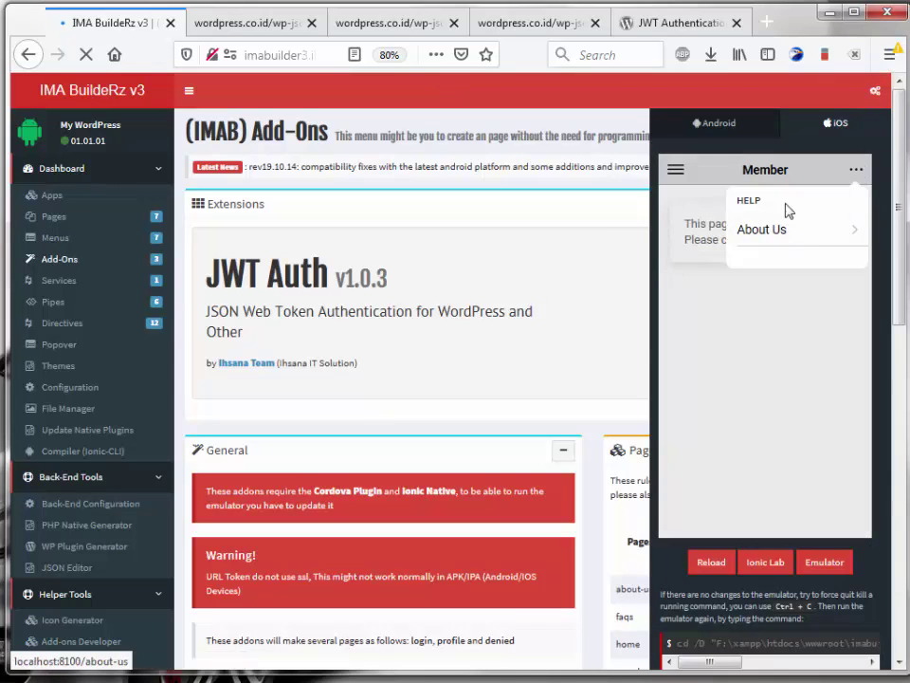
click(711, 386)
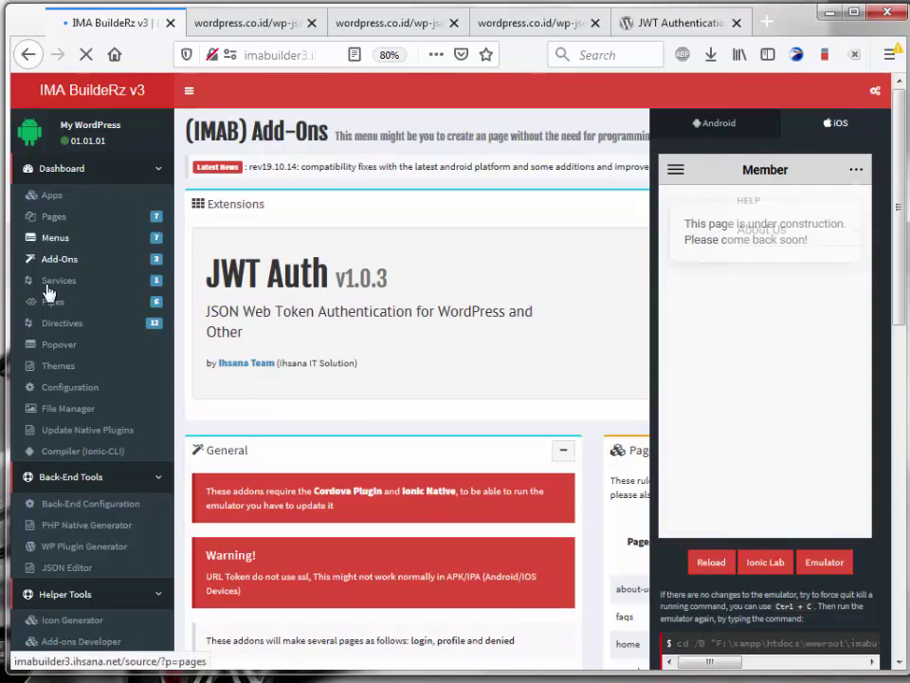
Step: Make the third popover row a Clear Storage item labelled 'Logout' and save
click(55, 347)
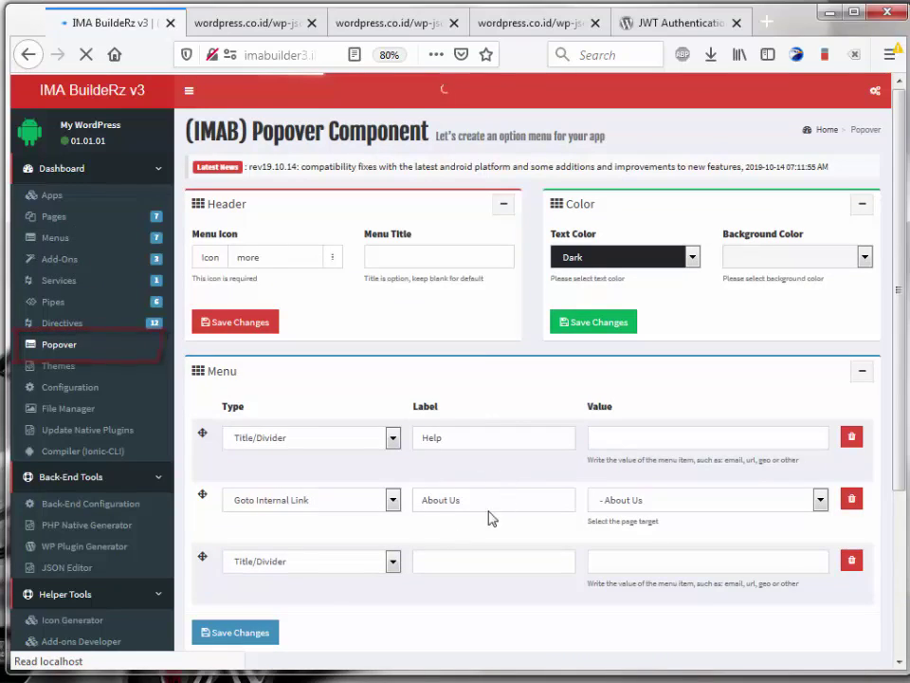
click(319, 565)
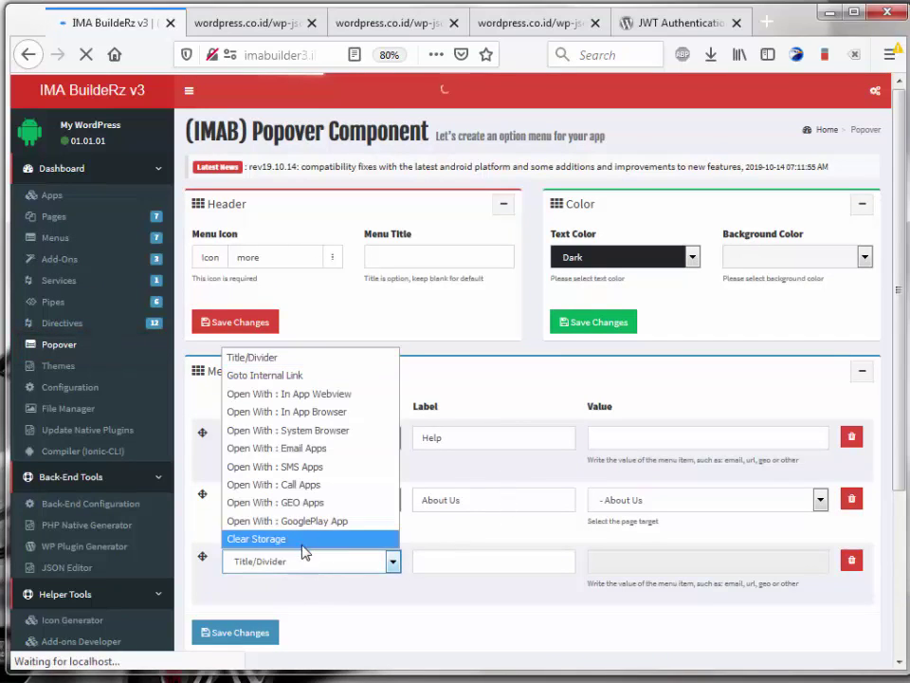
click(290, 545)
click(459, 563)
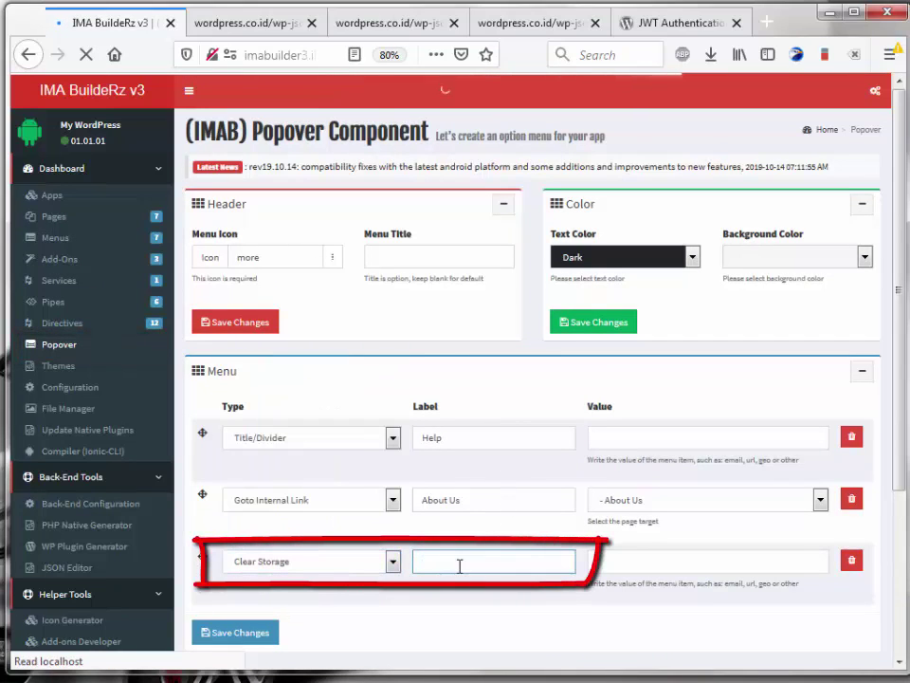
text(Logout)
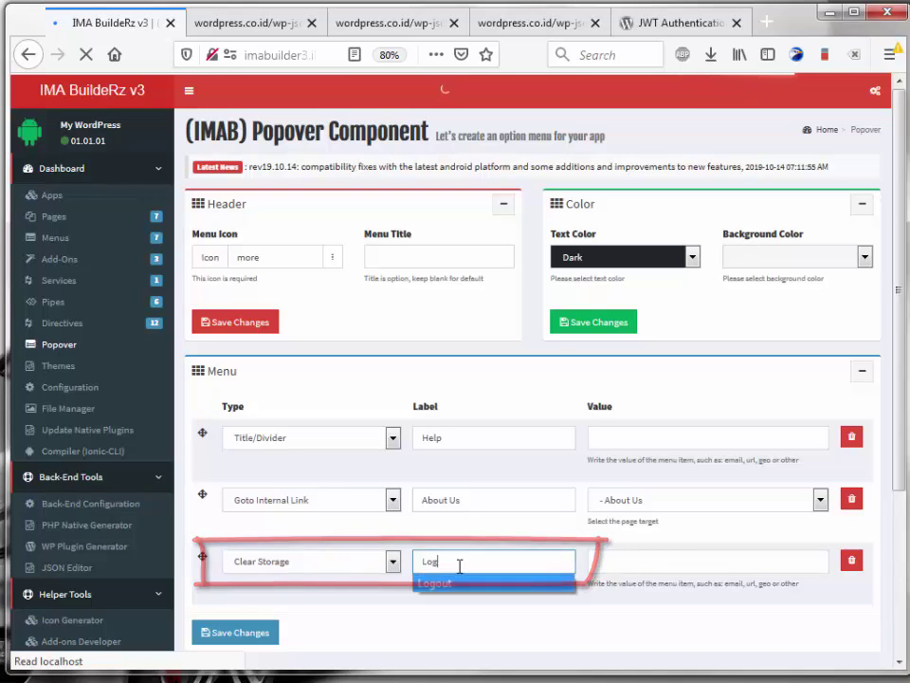
click(219, 633)
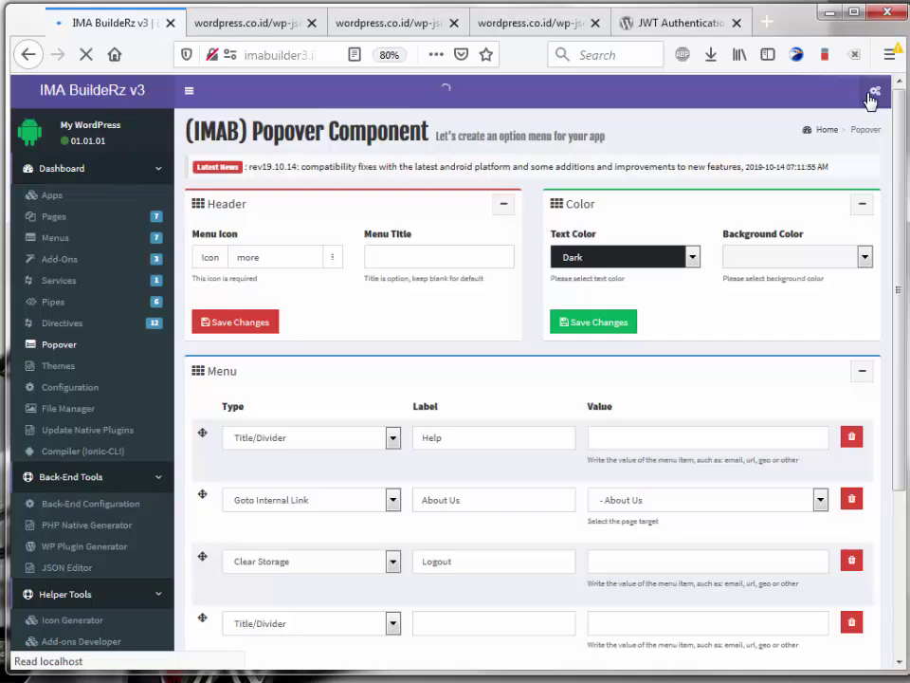
Step: In the emulator preview, log out from the Member page's '...' popover, then reopen Member from the side menu
click(873, 95)
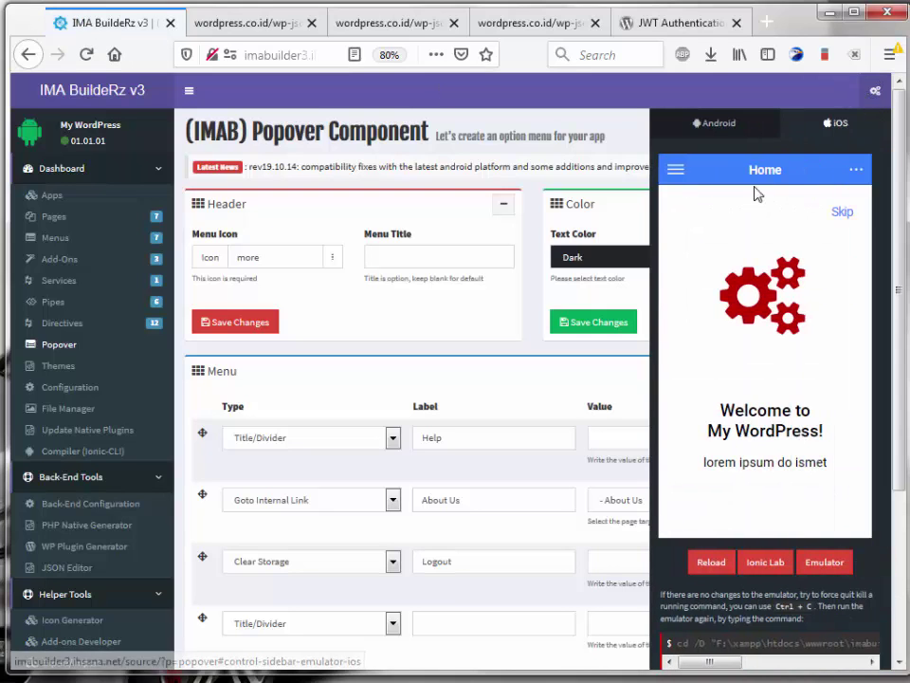
click(683, 177)
click(709, 396)
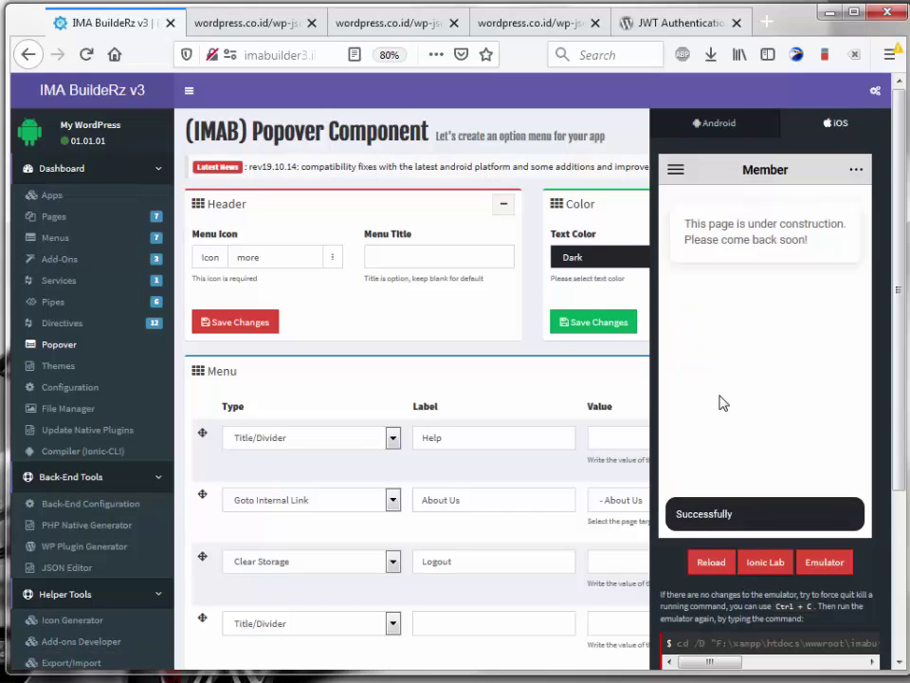
click(859, 169)
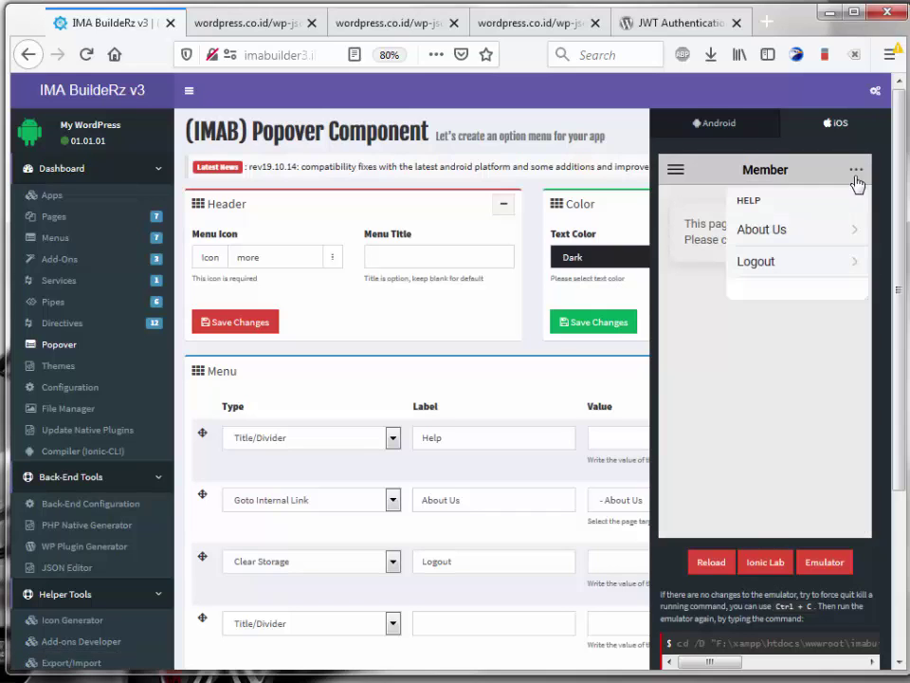
click(768, 263)
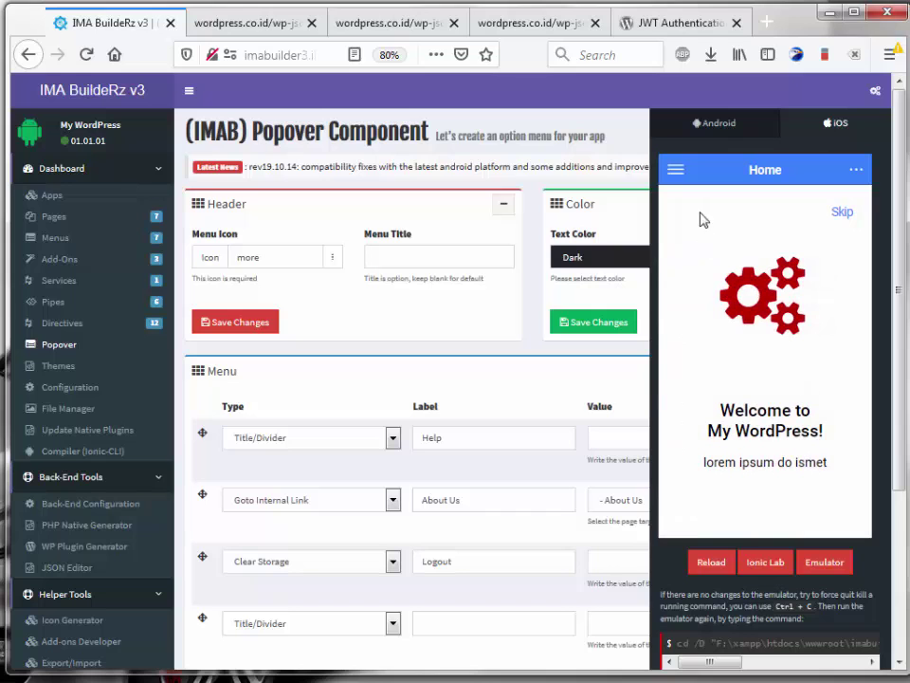
click(677, 170)
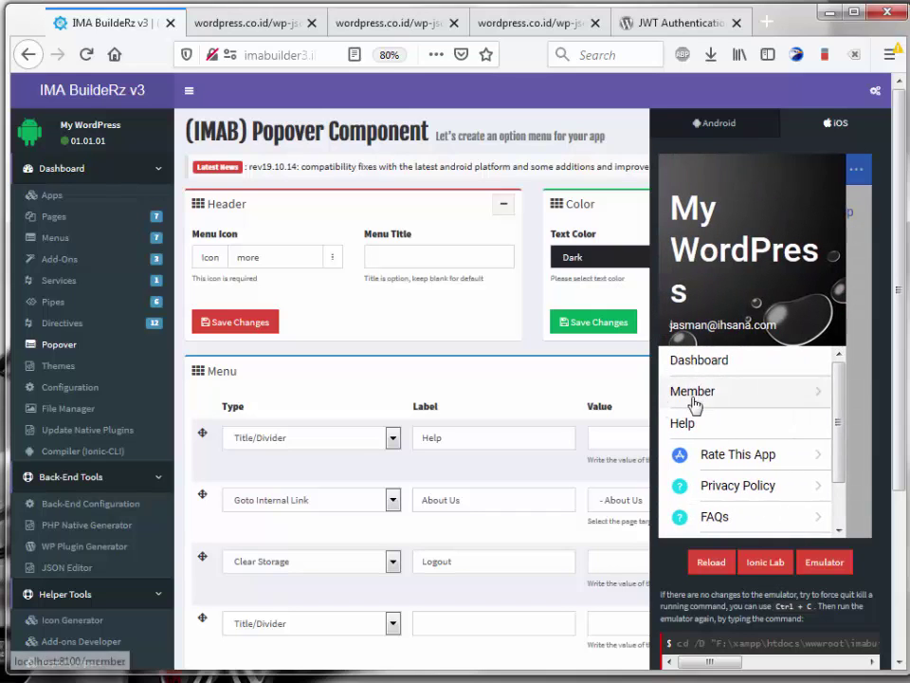
click(724, 391)
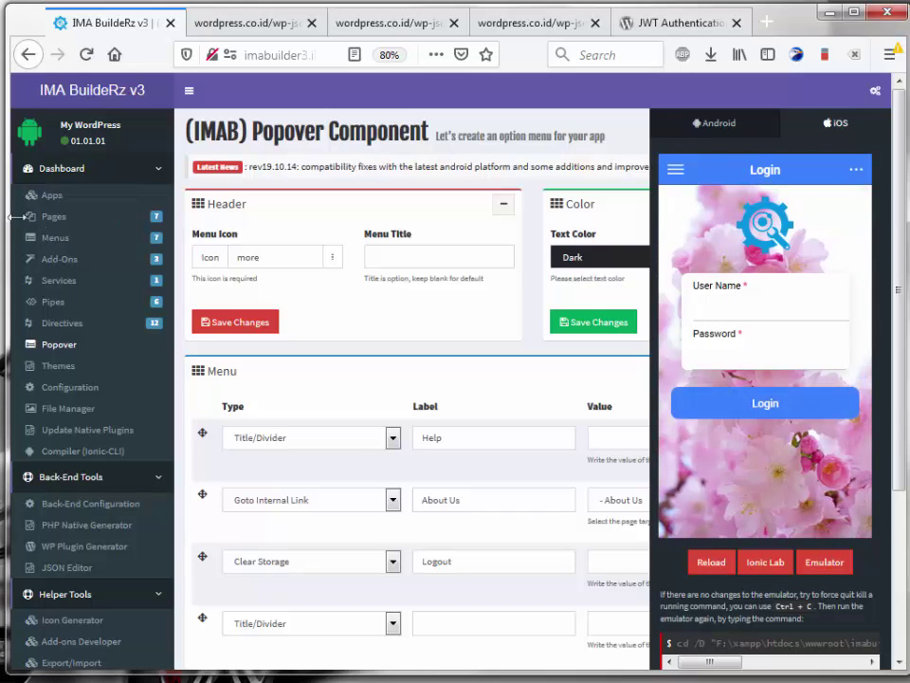
Step: On the Menus page, set the Member item's left icon to logo-bitcoin and save the changes
click(59, 245)
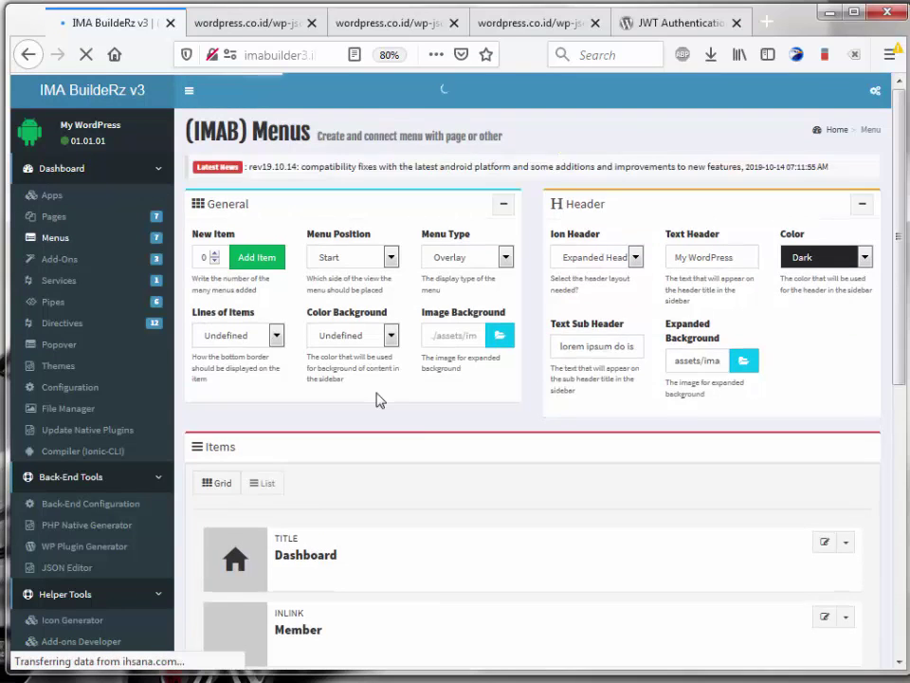
scroll(420, 418, down, 1)
scroll(420, 417, down, 3)
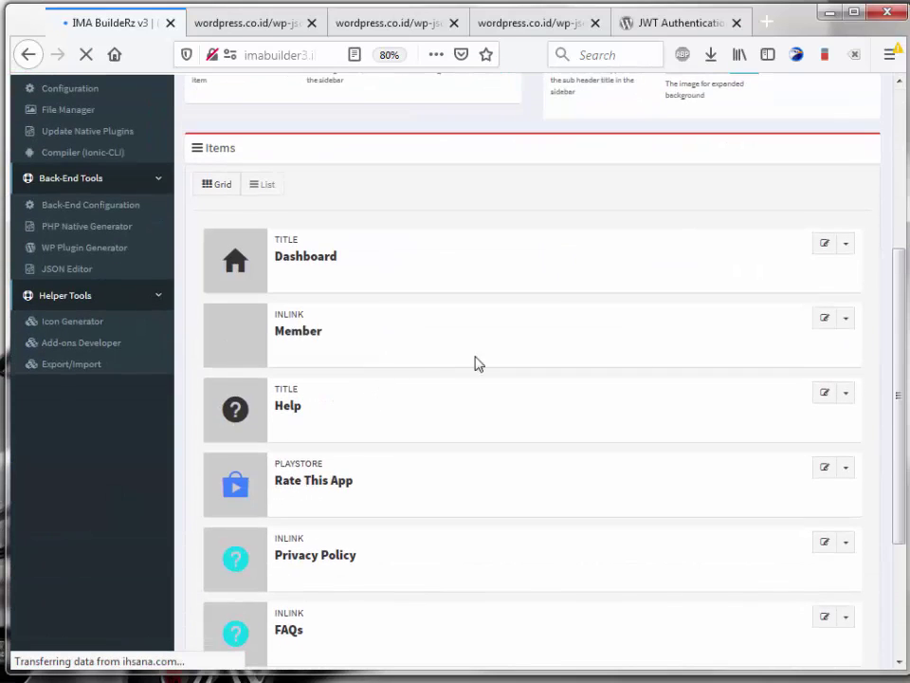
click(826, 320)
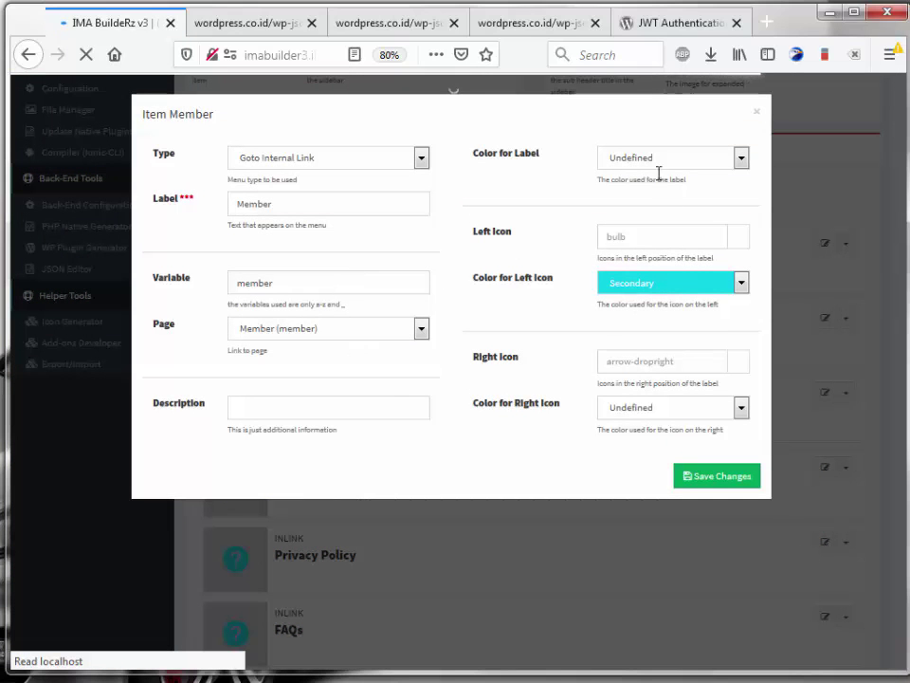
click(738, 246)
click(313, 160)
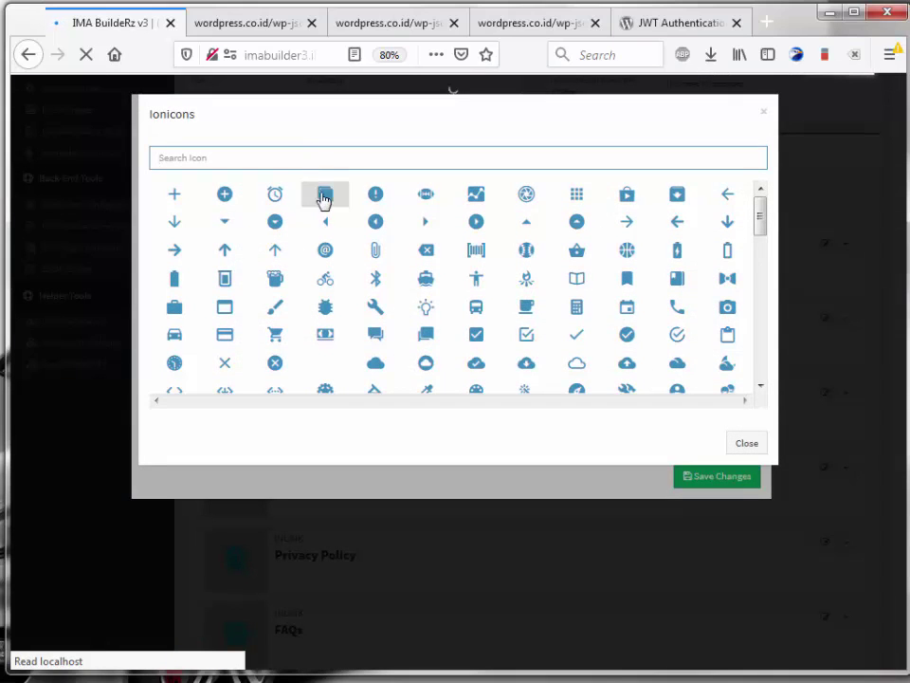
text(use)
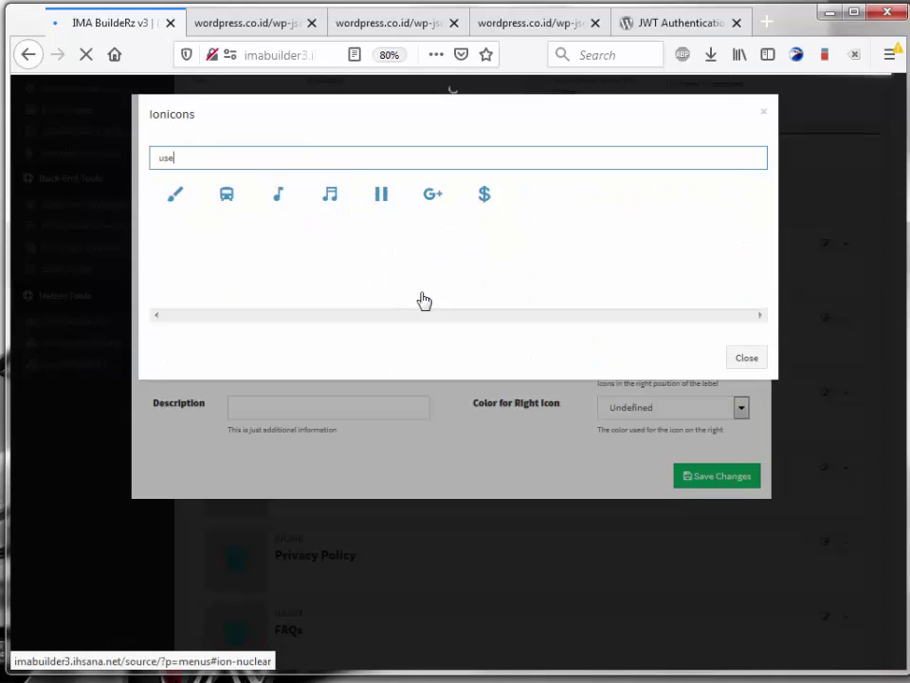
text(r)
key(BackSpace)
key(BackSpace)
key(BackSpace)
key(BackSpace)
text(pe)
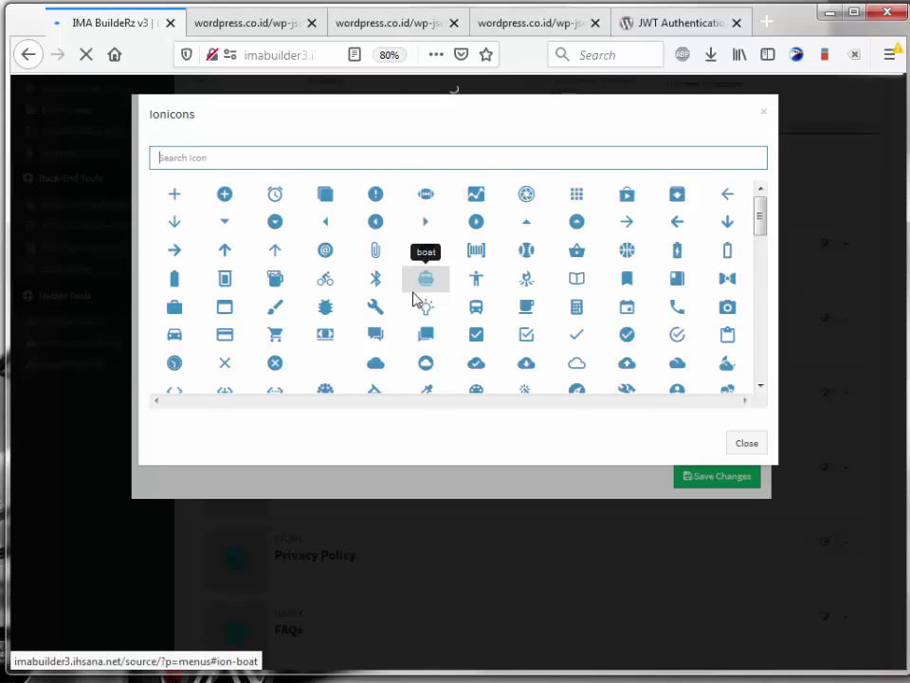
text(coi)
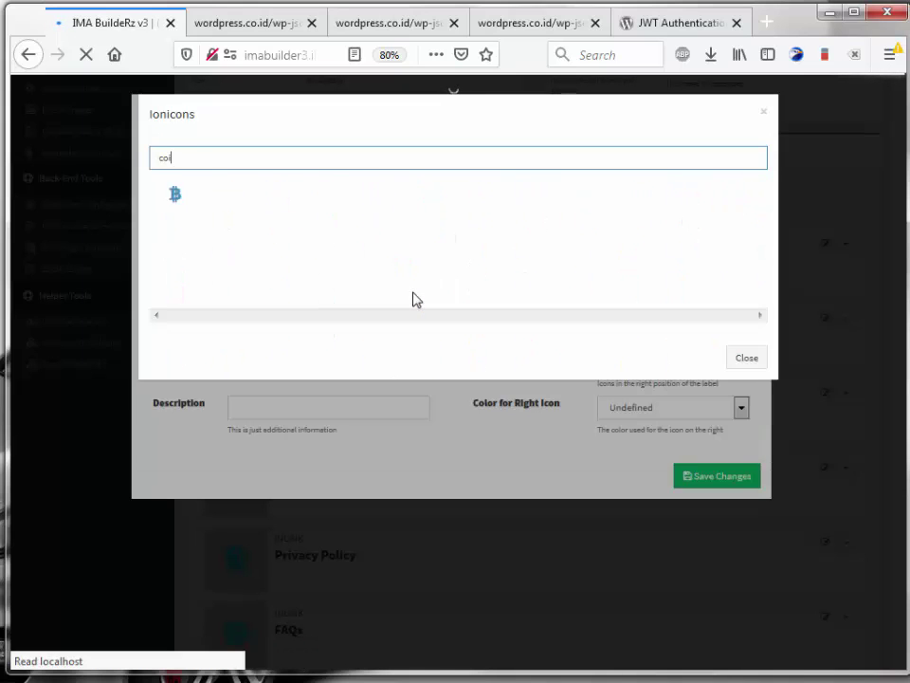
click(181, 196)
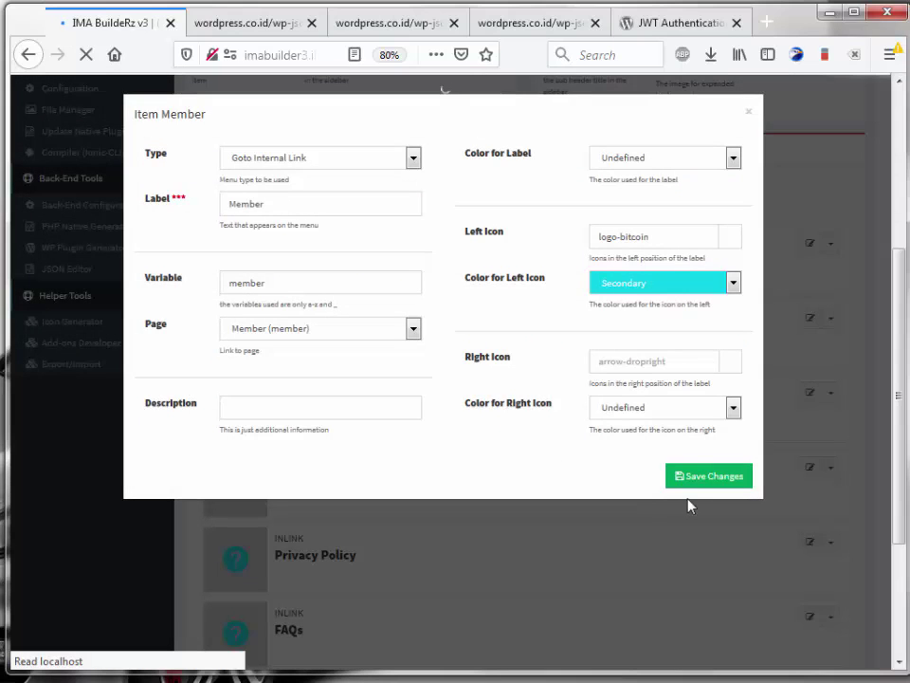
click(679, 485)
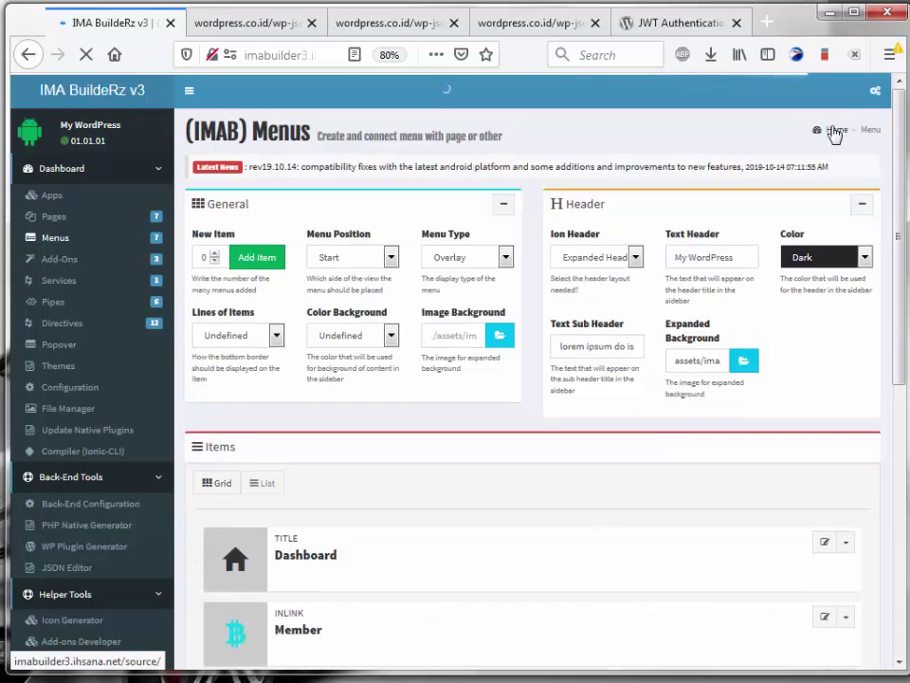
Step: Open Member in the app preview and make a first login attempt with only a password entered
click(875, 90)
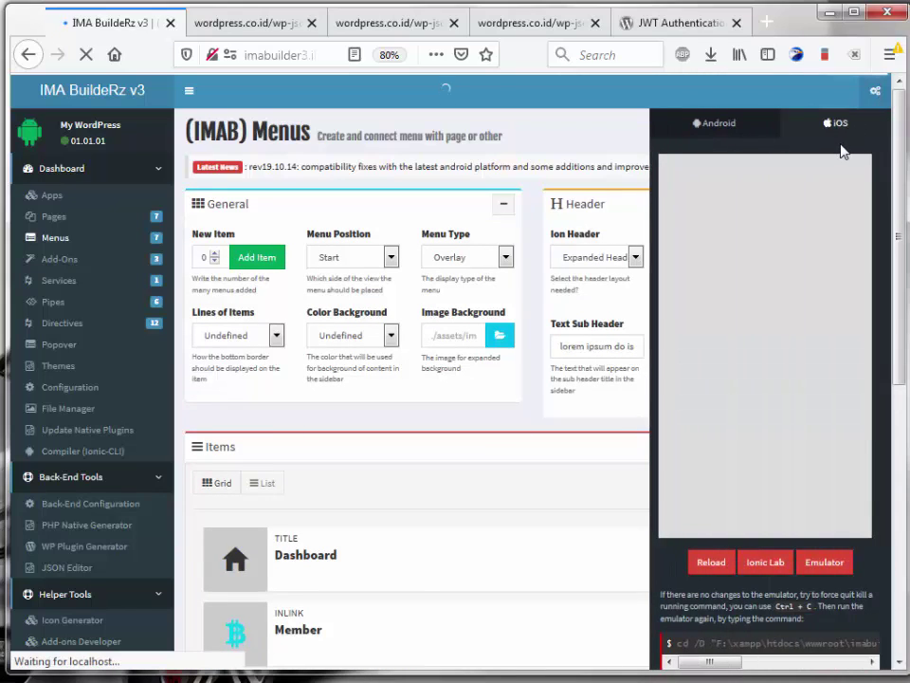
click(677, 174)
click(736, 390)
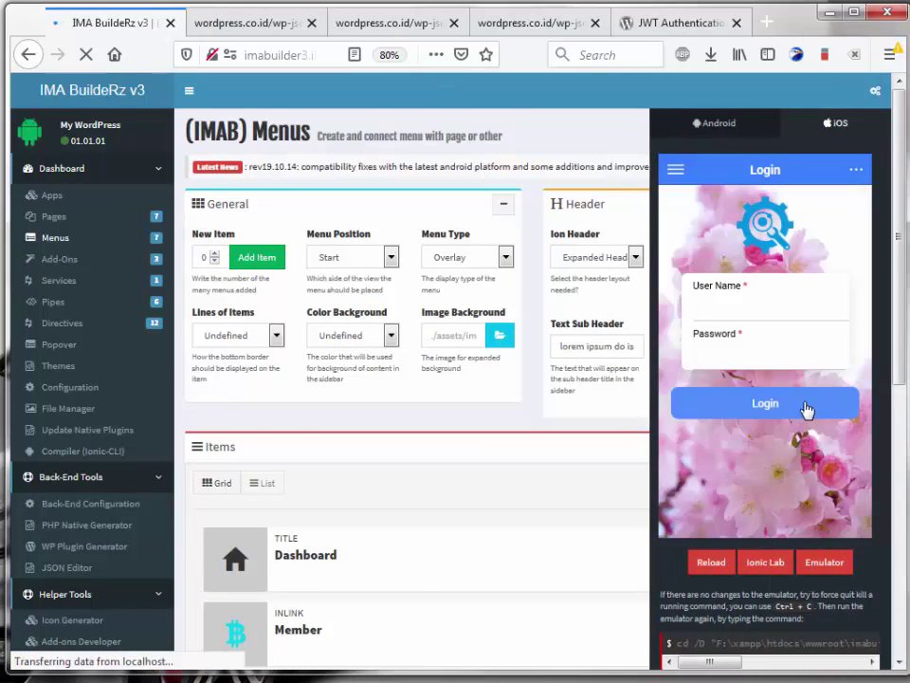
click(757, 302)
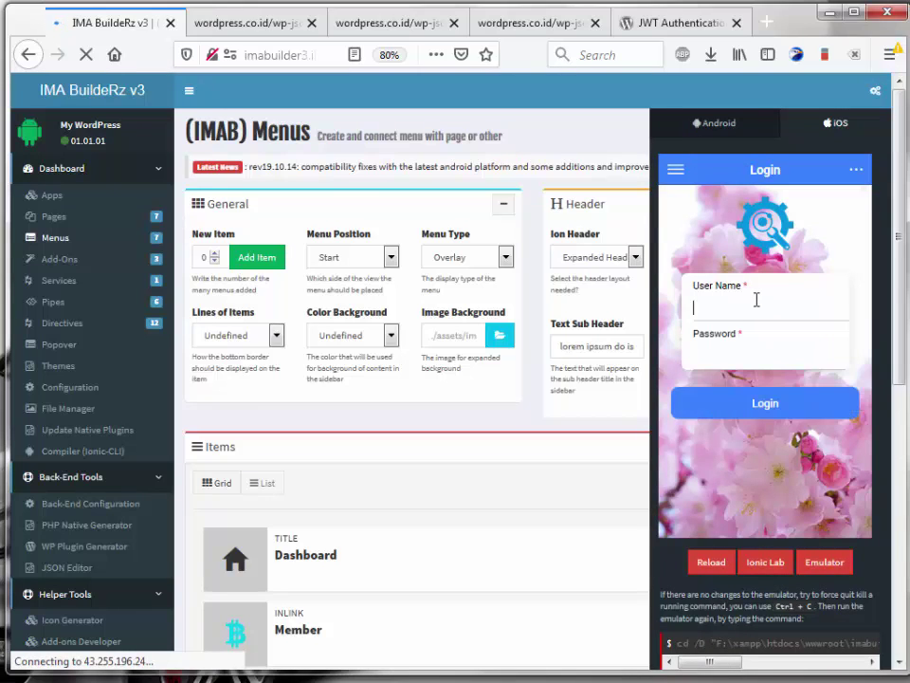
click(757, 299)
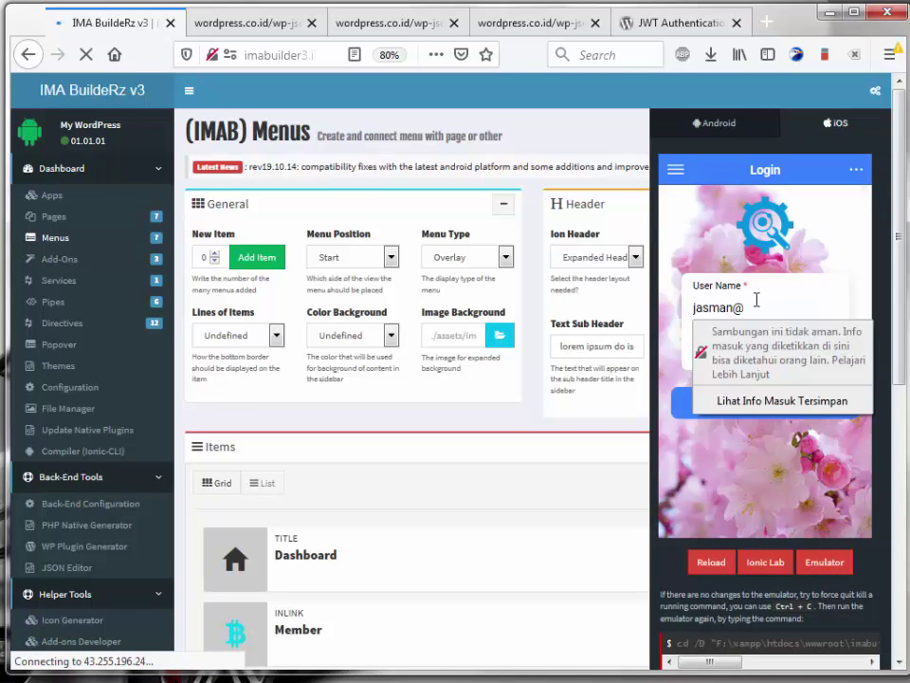
key(Tab)
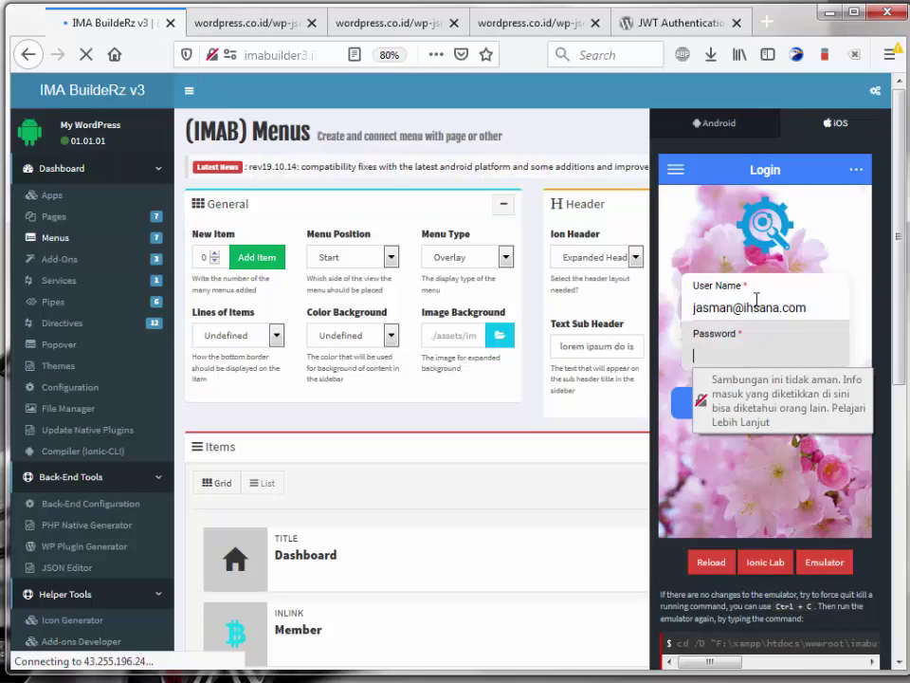
text(1234)
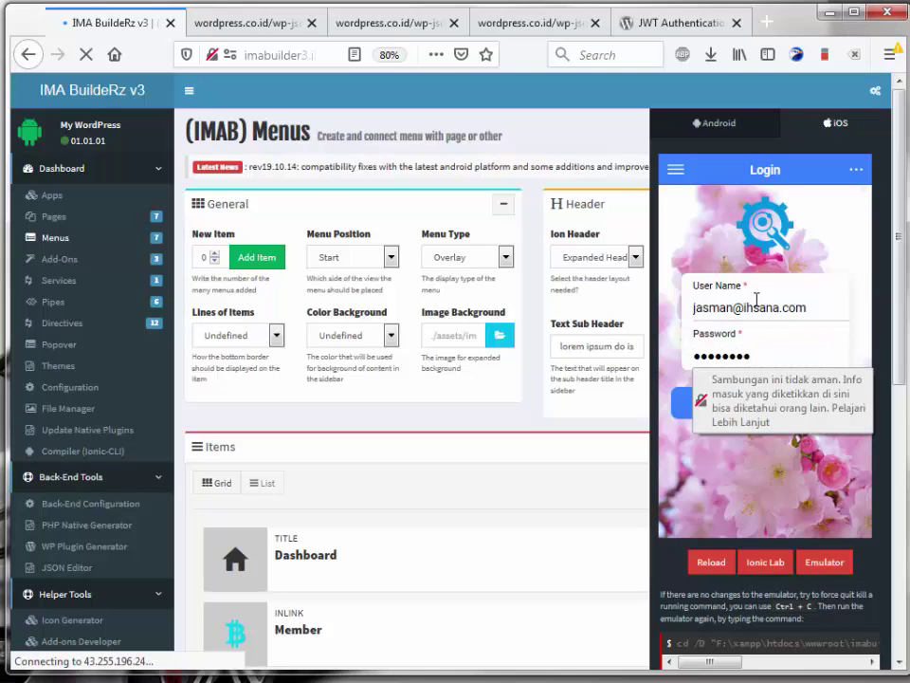
click(735, 307)
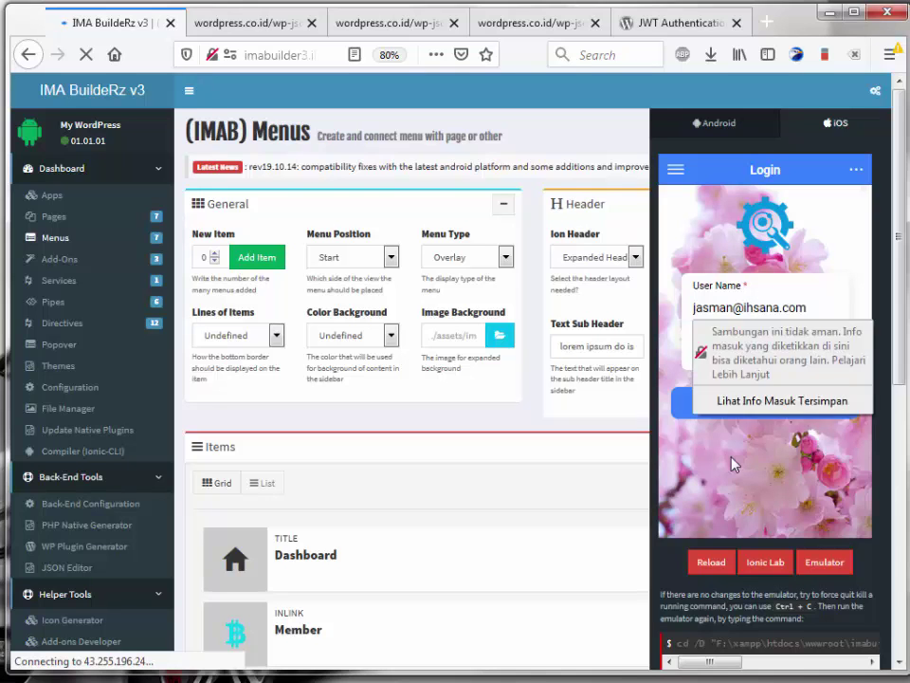
click(765, 404)
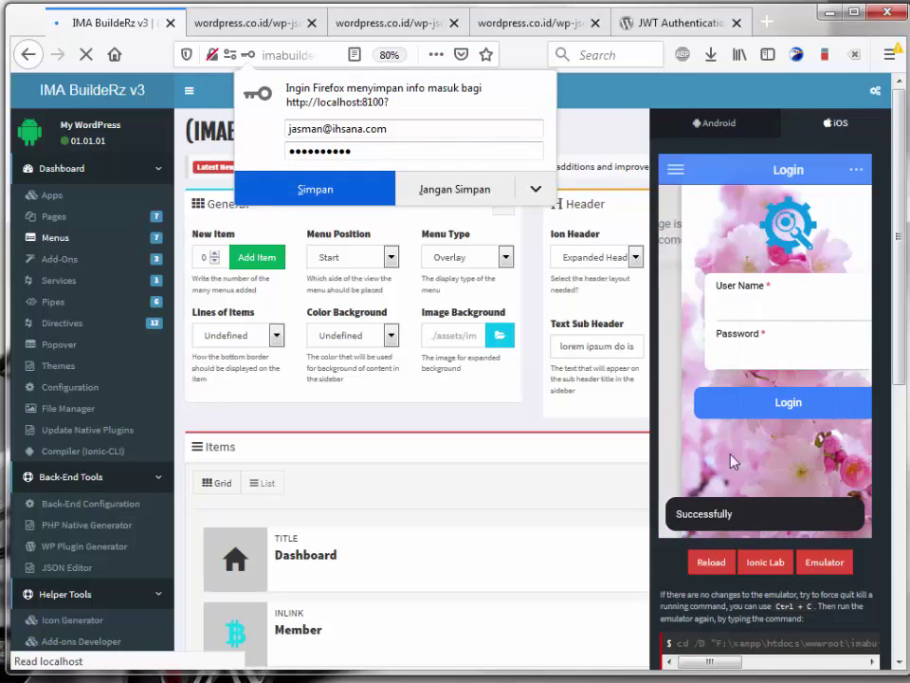
click(573, 283)
Step: Enter the account e-mail as user name and the account password, then submit the login
click(773, 305)
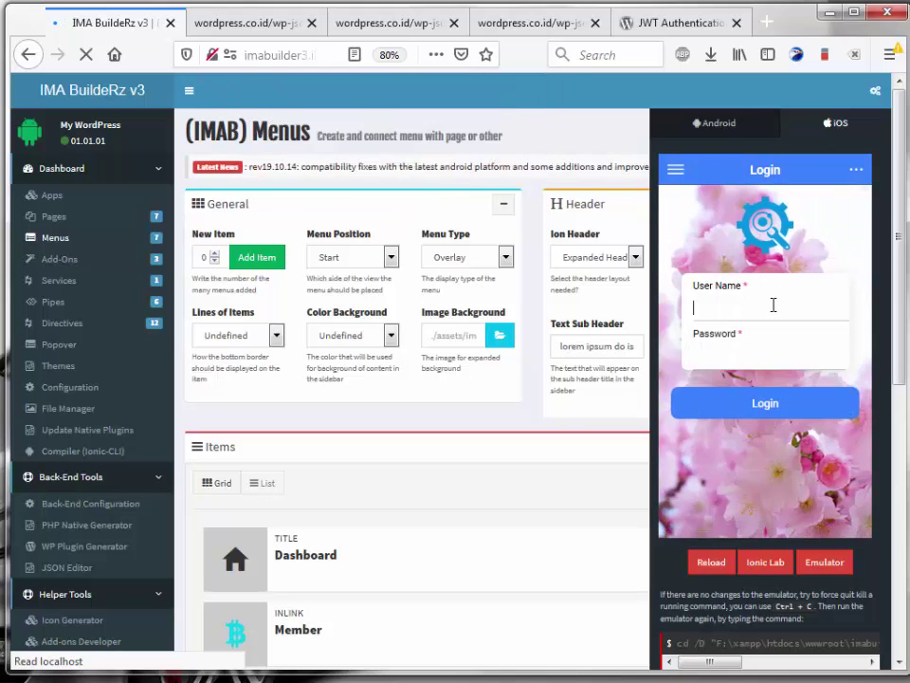
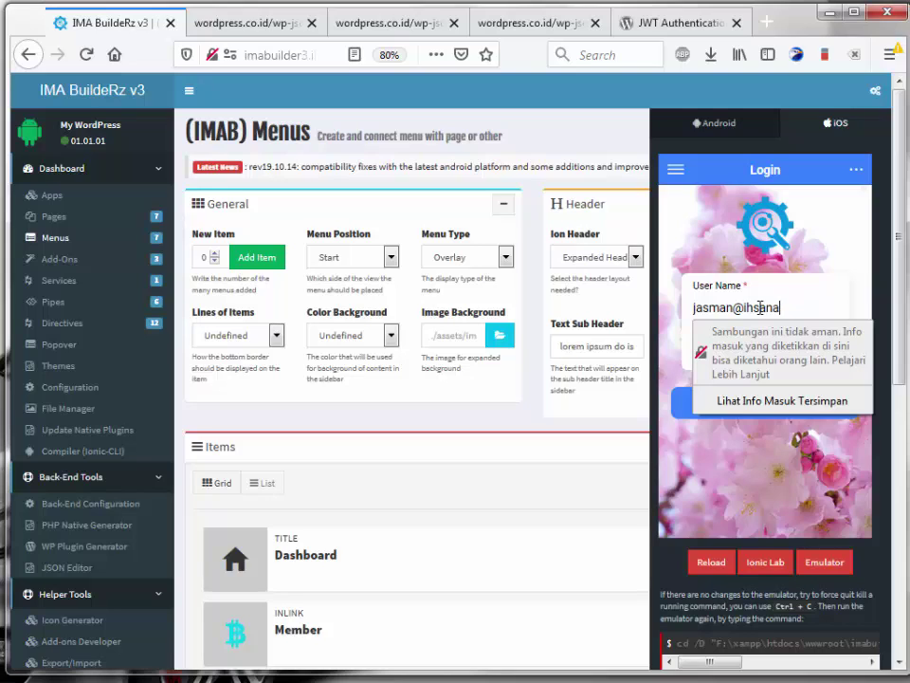
key(Tab)
text(a)
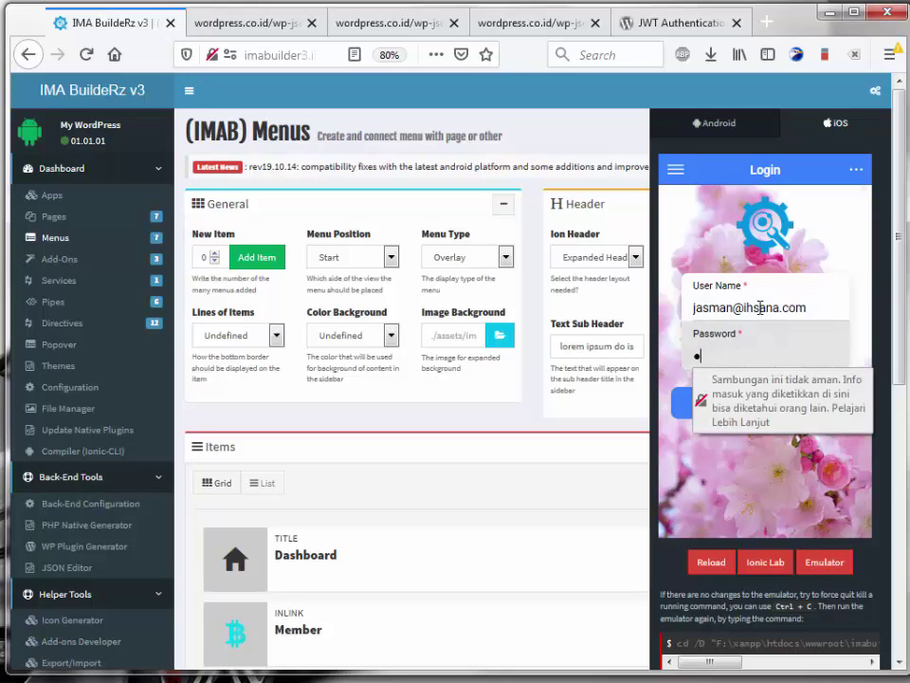
text(dmin)
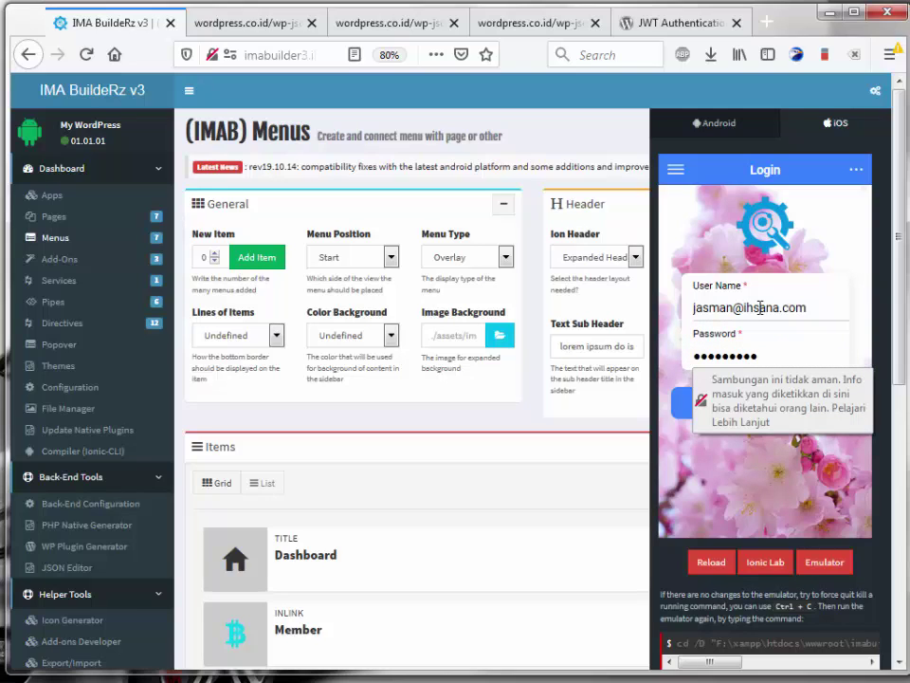
click(745, 455)
key(ctrl+a)
click(749, 355)
click(713, 512)
key(ctrl+a)
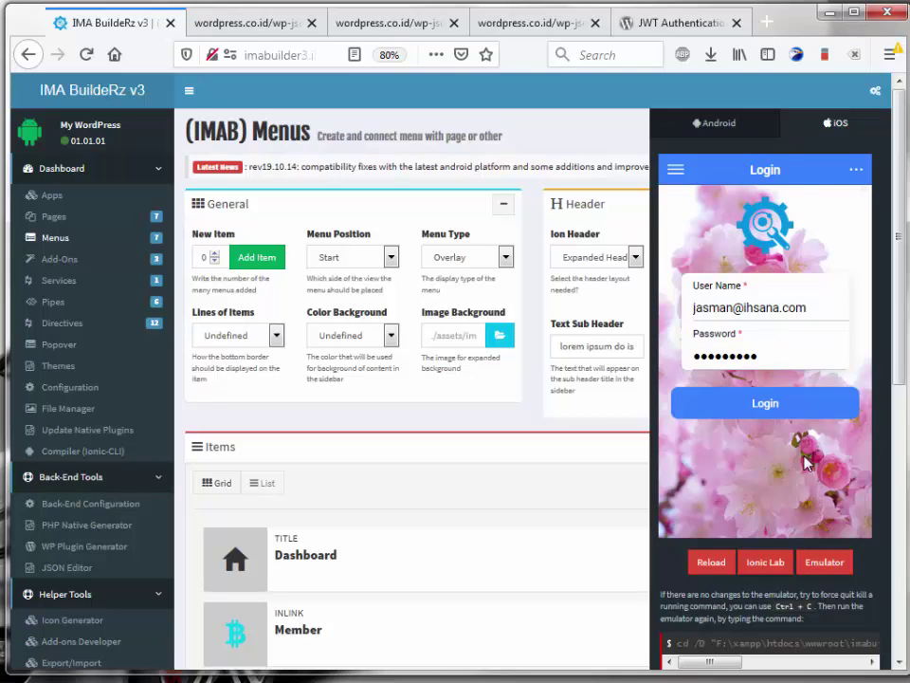
click(770, 410)
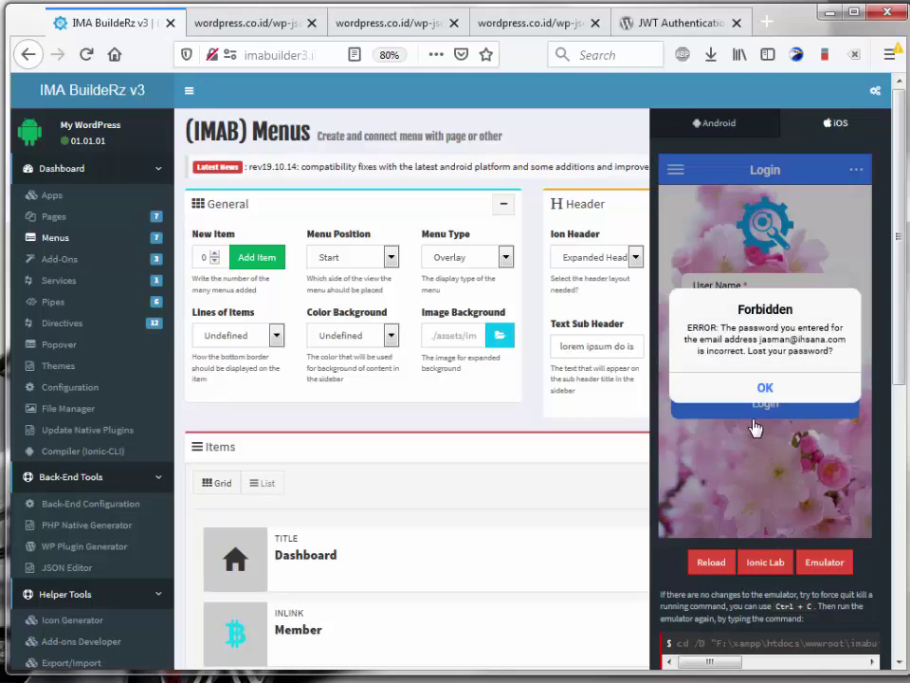
Step: After the Forbidden error, correct the password and log in successfully to the Member page
click(766, 389)
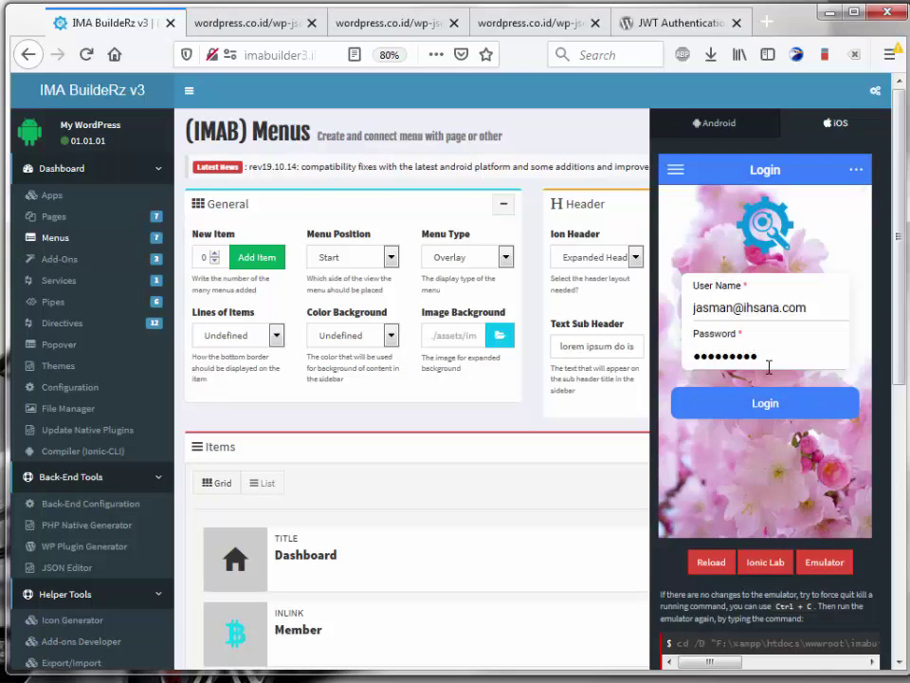
double_click(767, 361)
text(a)
click(788, 404)
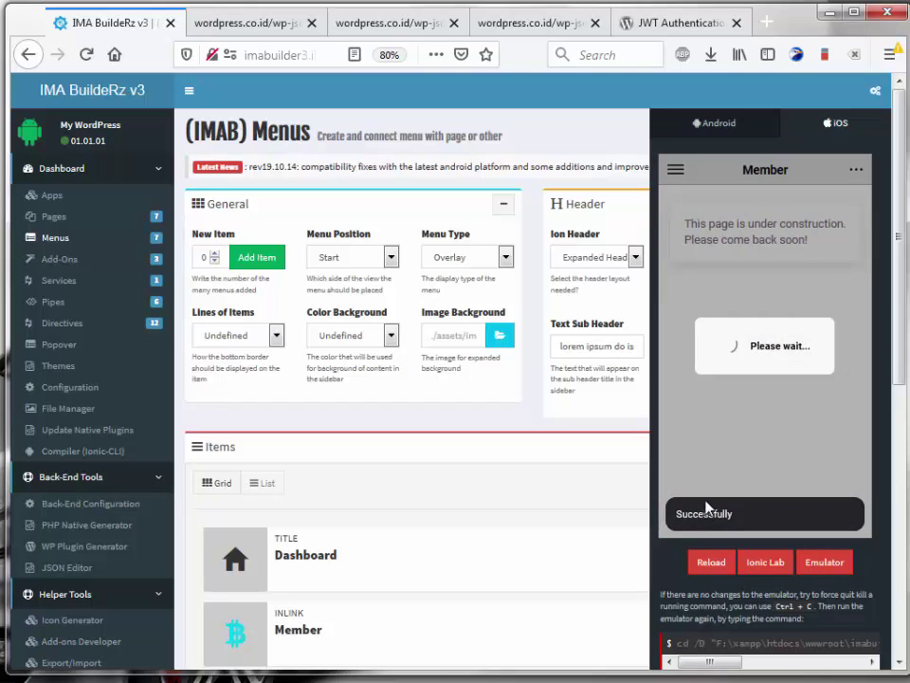